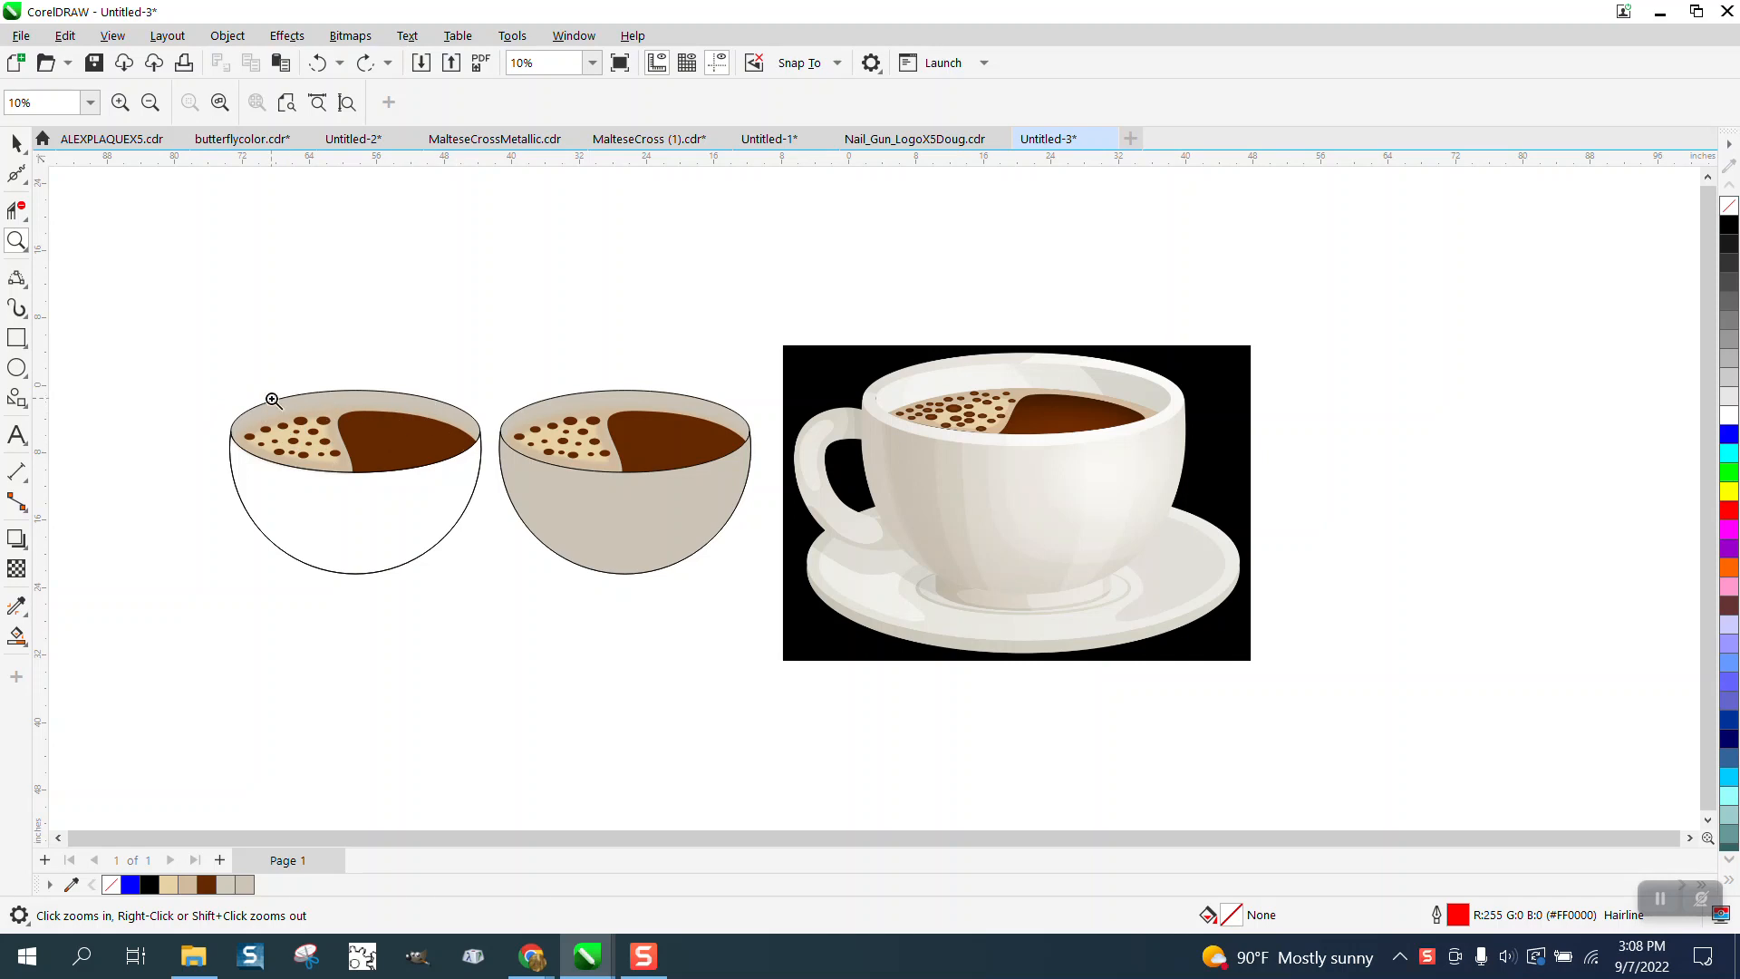
- Set the Smart Fill colour by sampling the white cup body in the reference image
drag(214, 377, 526, 591)
right_click(580, 578)
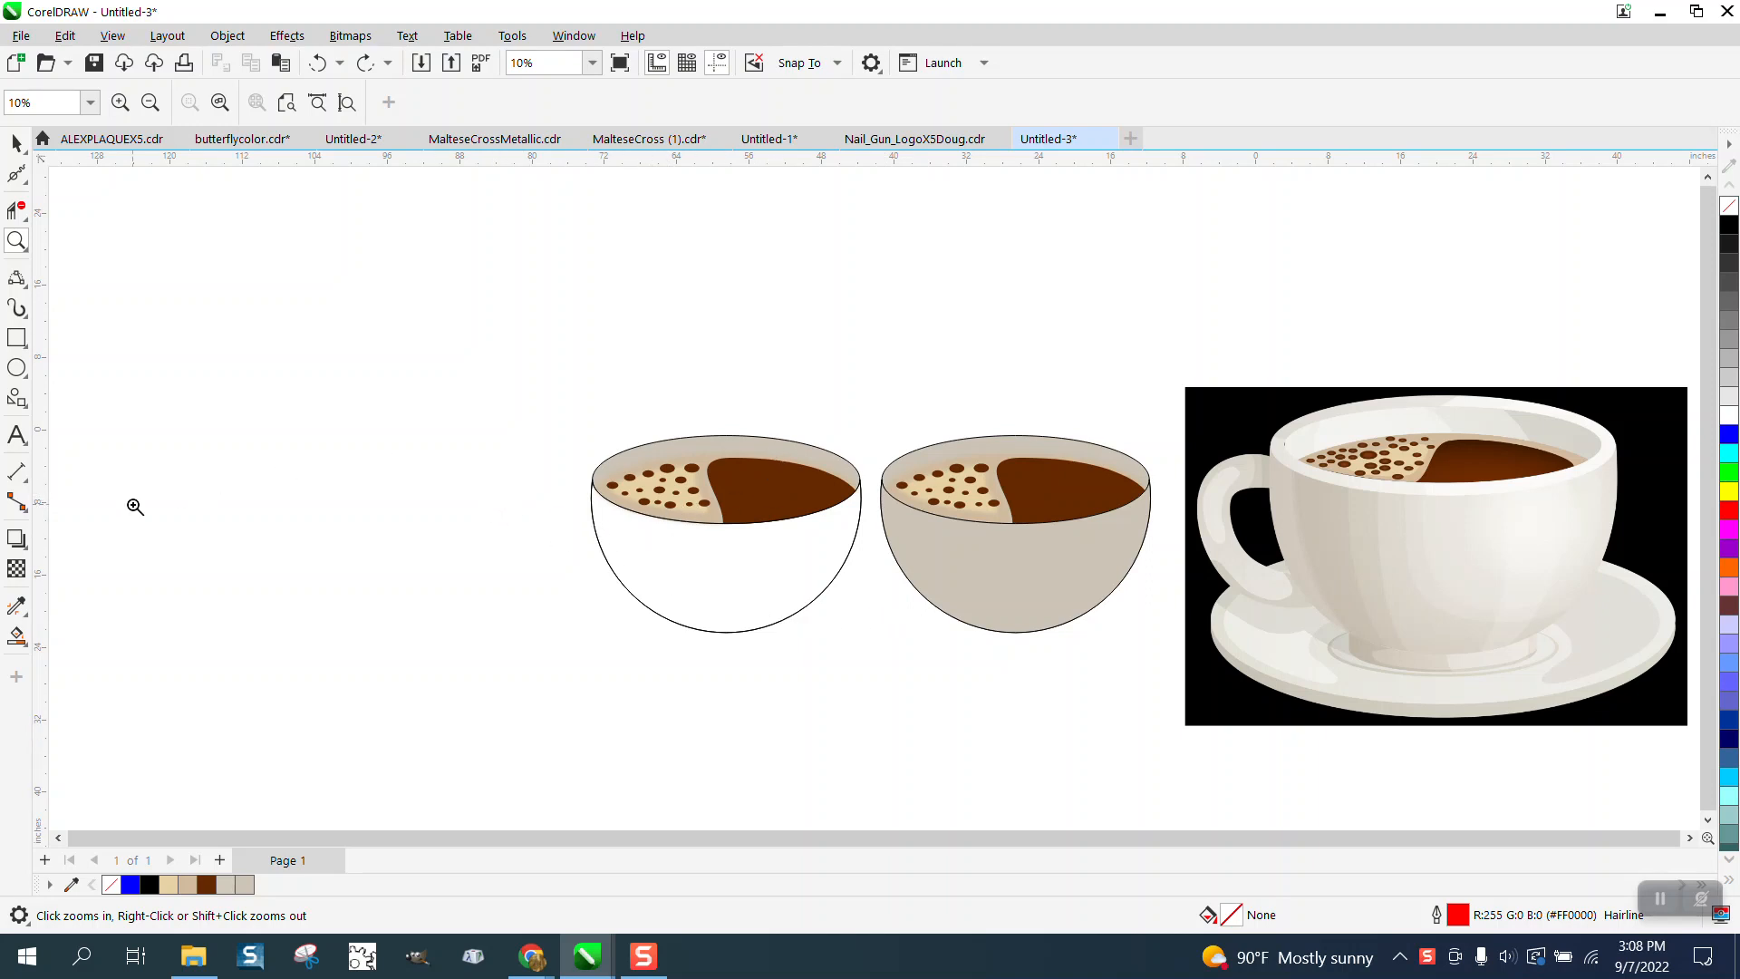
click(18, 637)
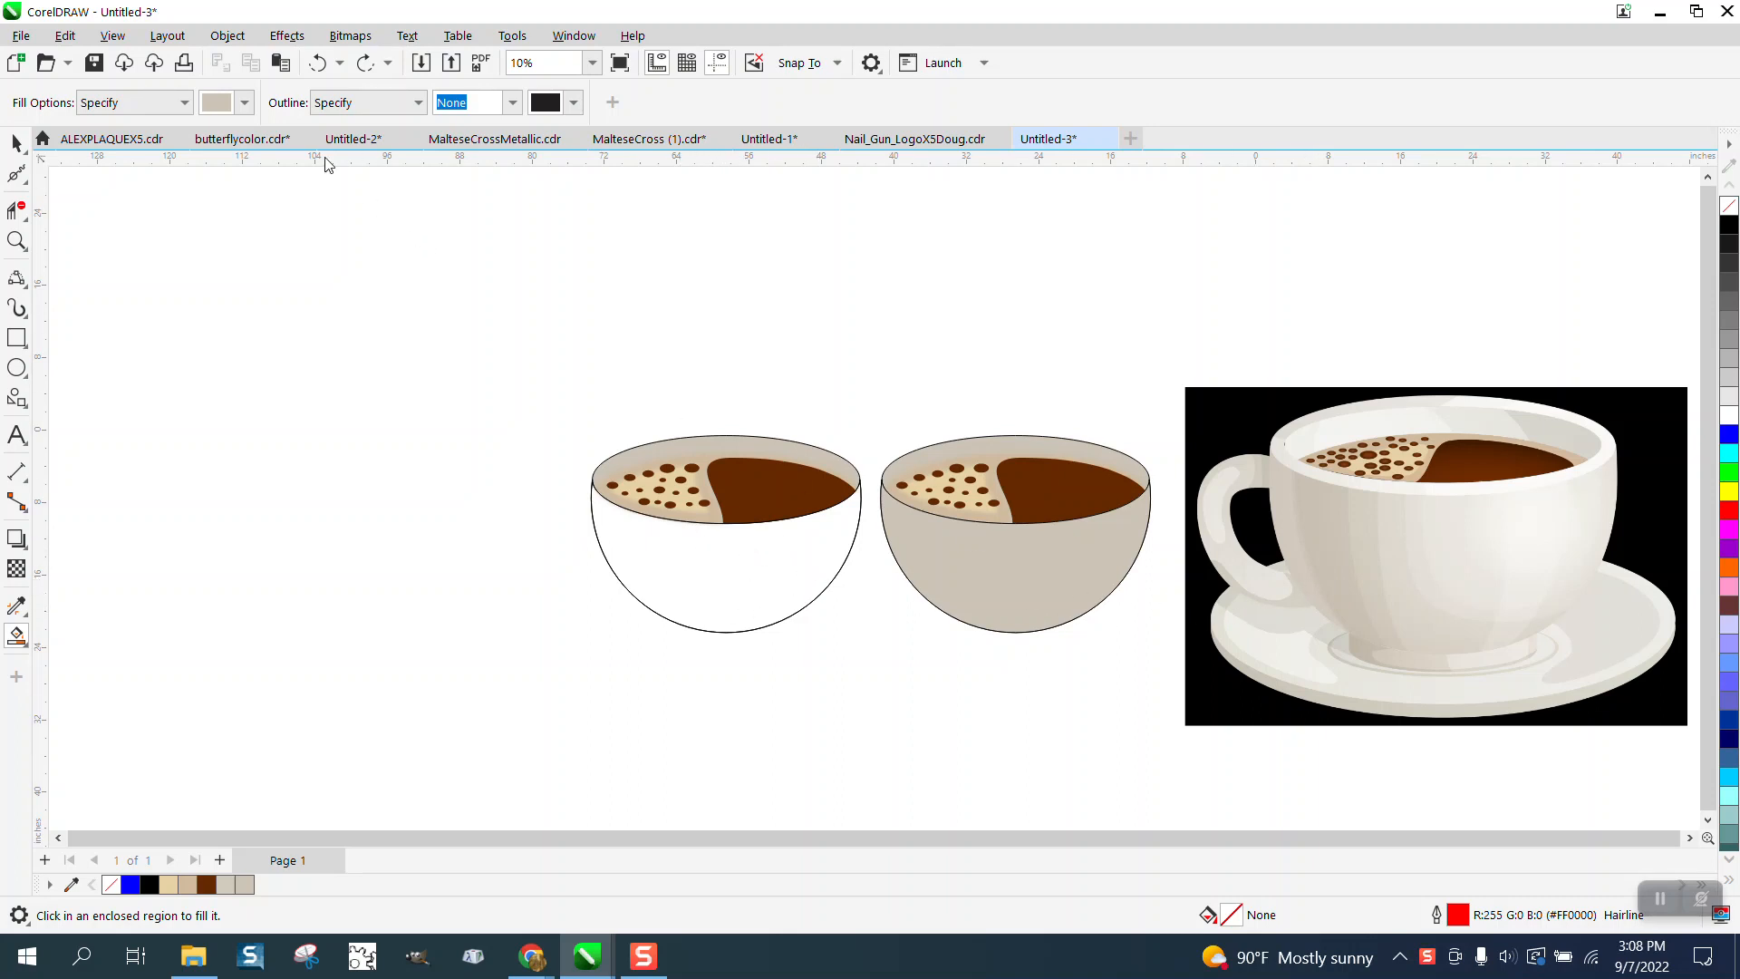
click(245, 103)
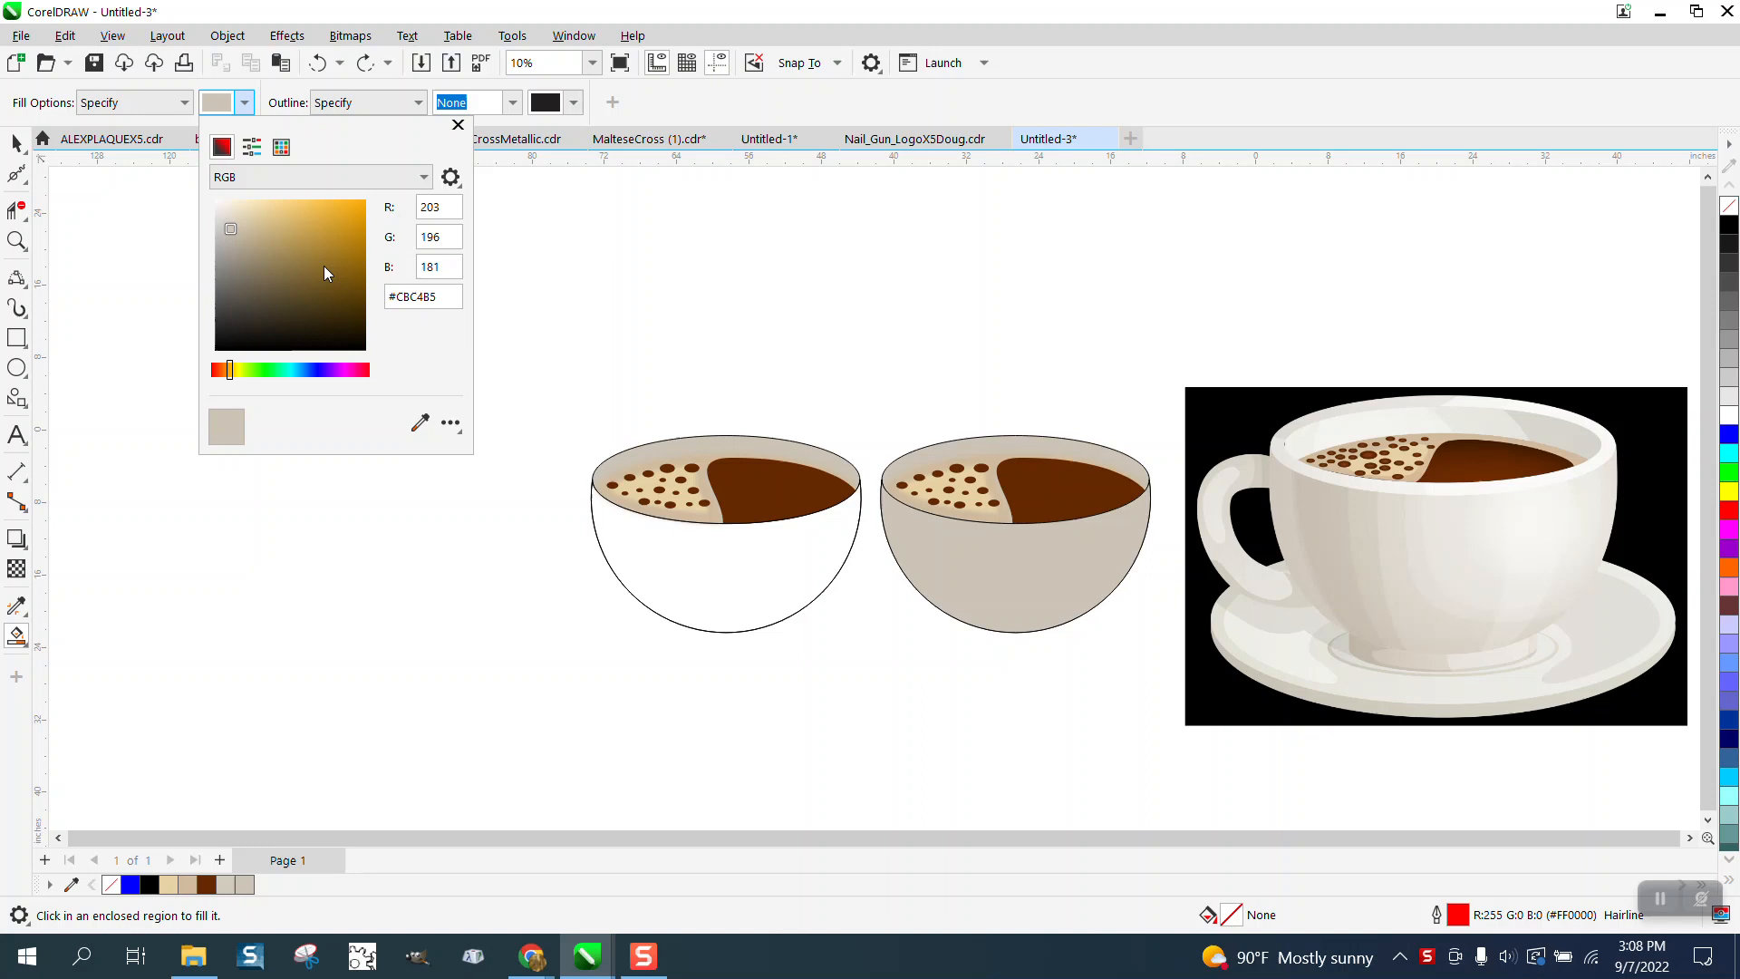
click(420, 422)
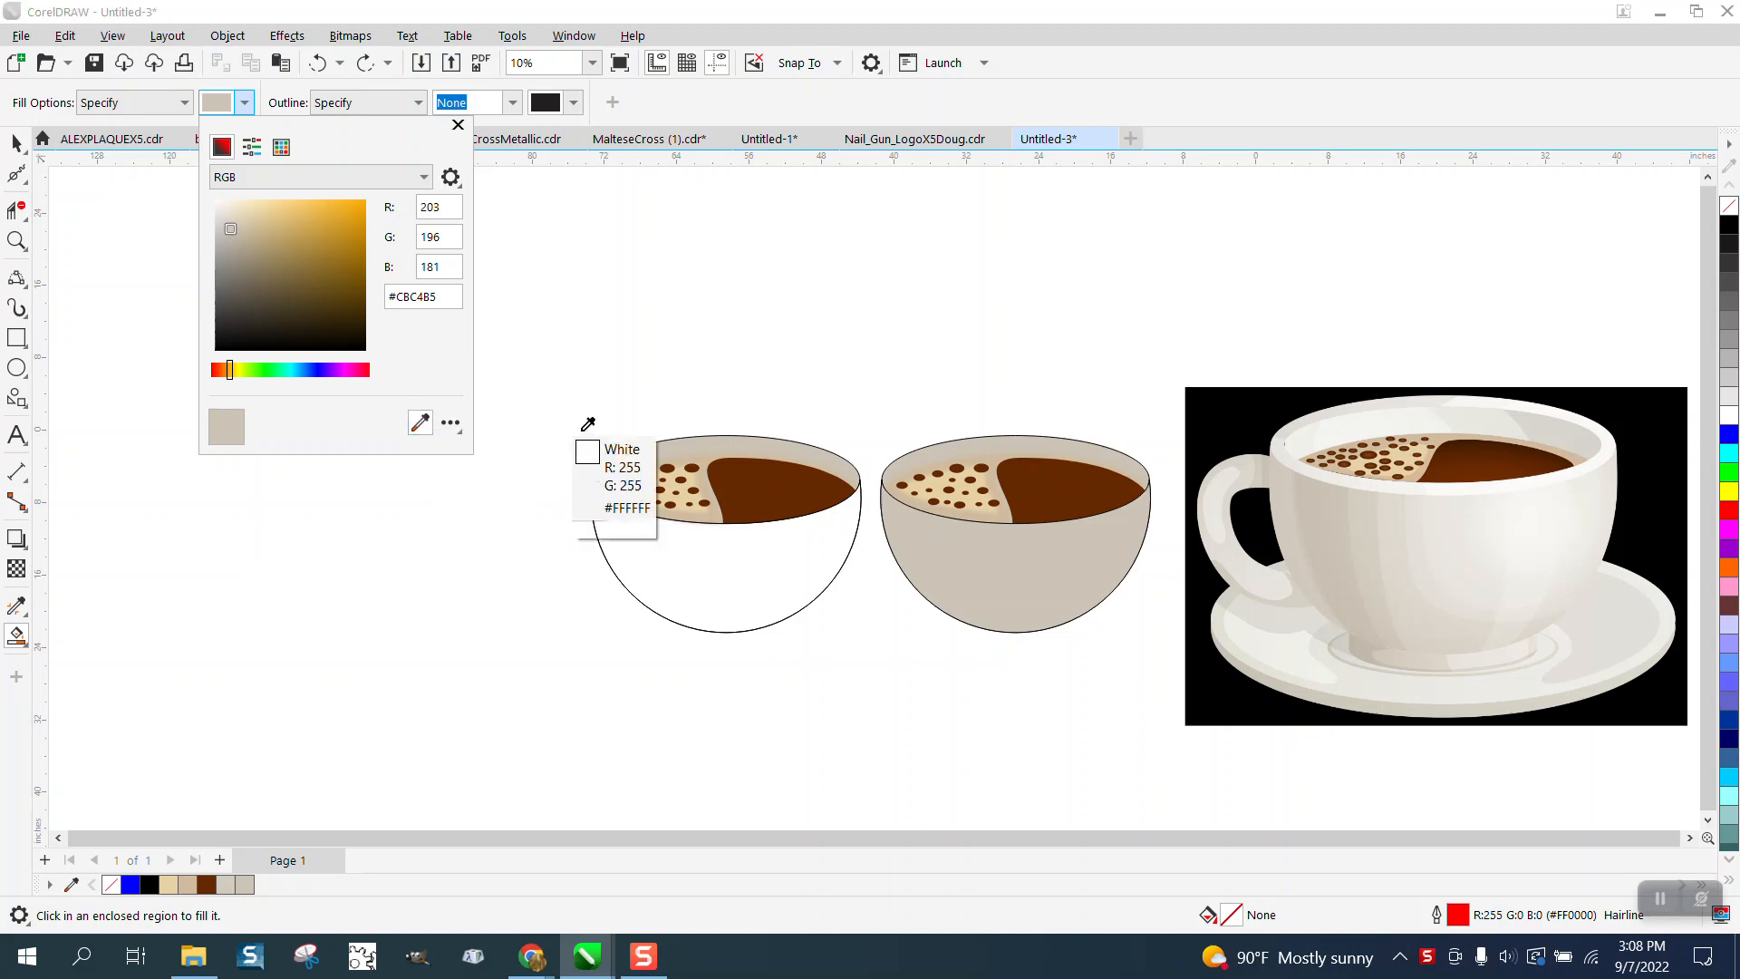
click(1344, 512)
click(751, 569)
click(741, 574)
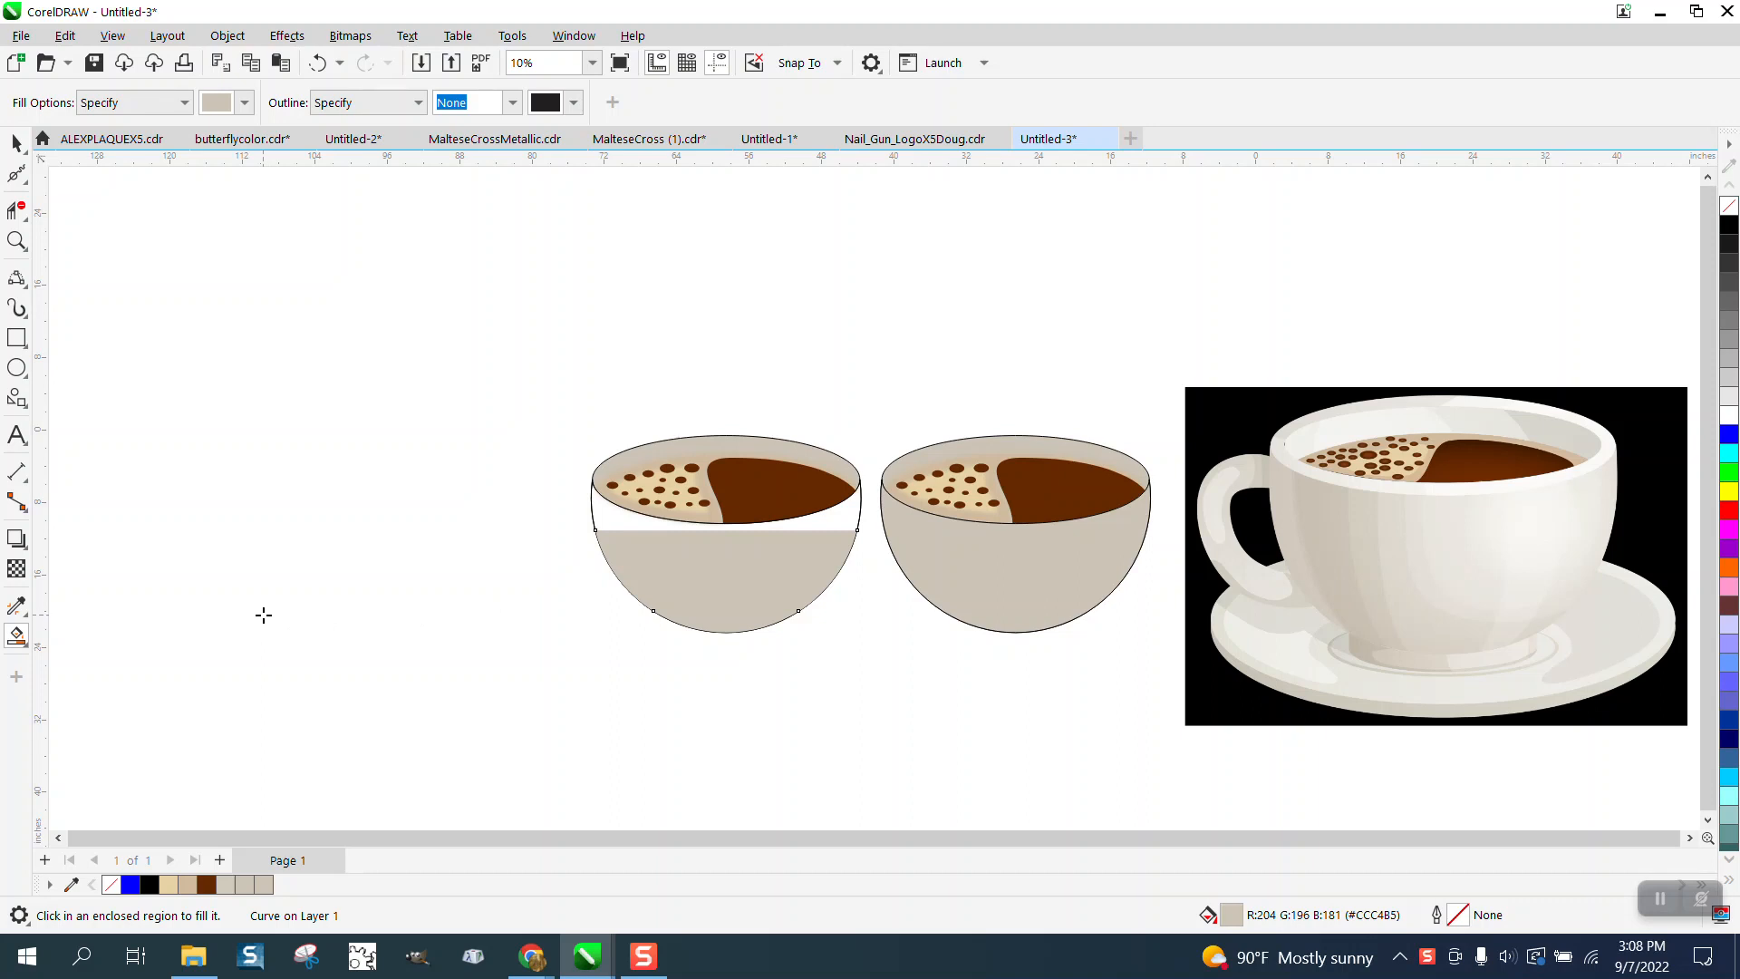
click(318, 62)
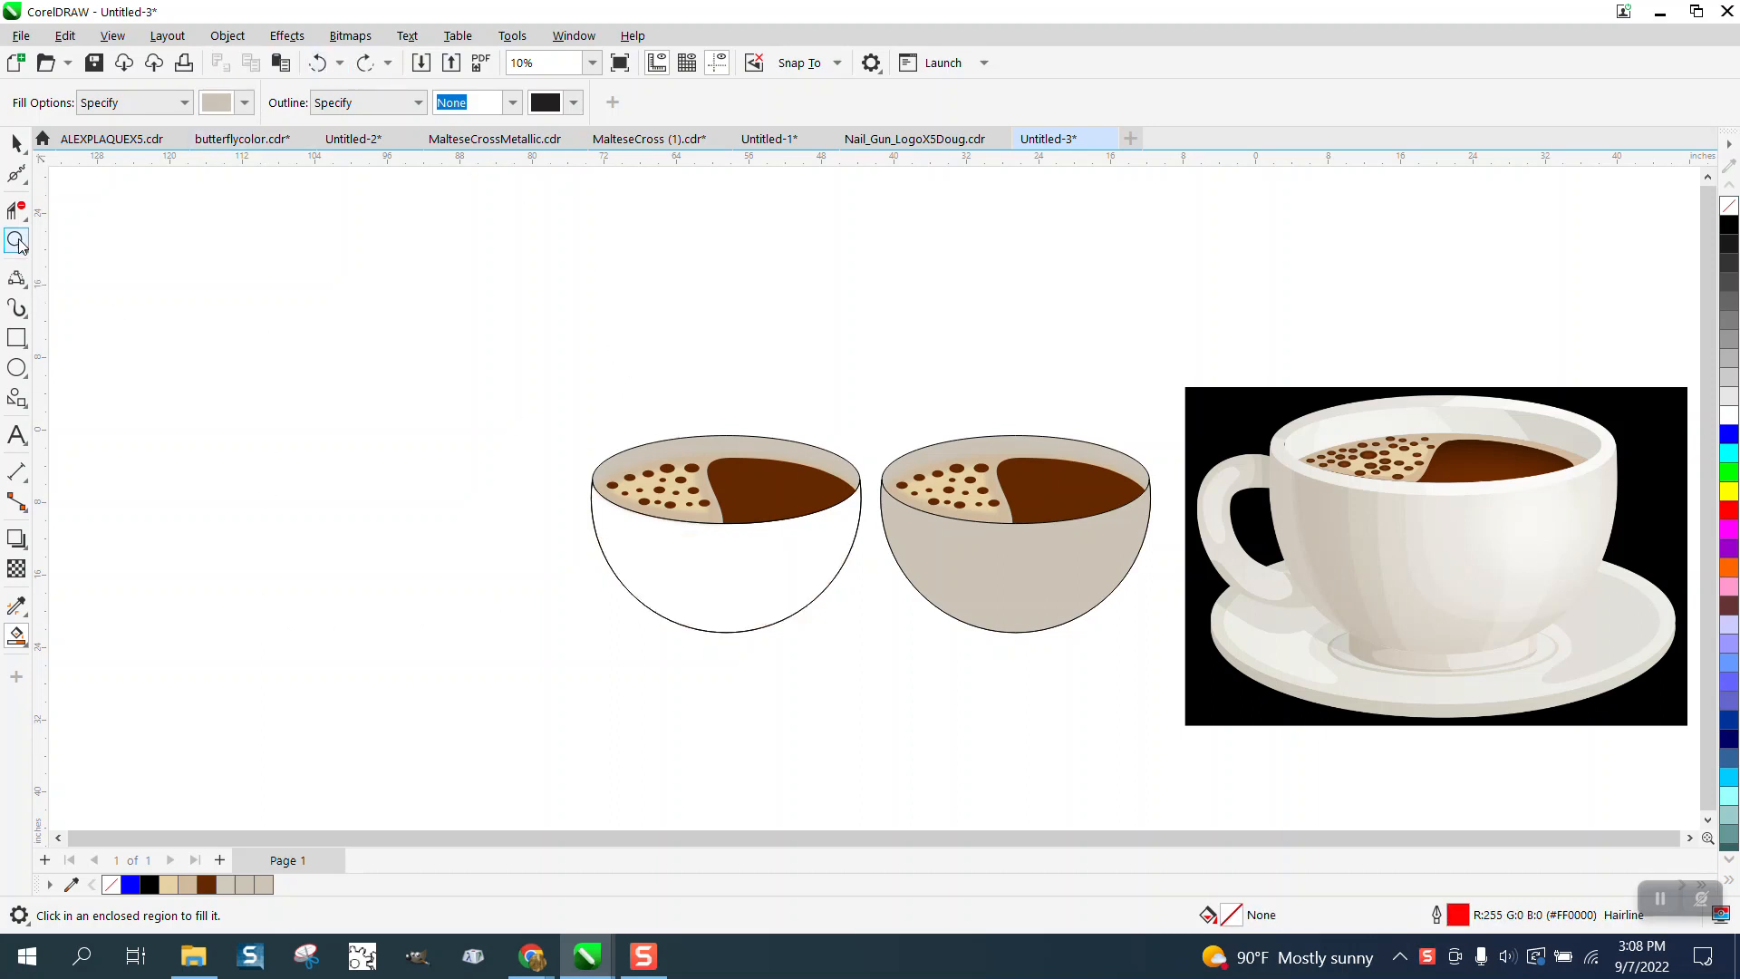
- Inspect the coffee surface objects inside the left bowl up close
click(16, 240)
drag(583, 389, 960, 544)
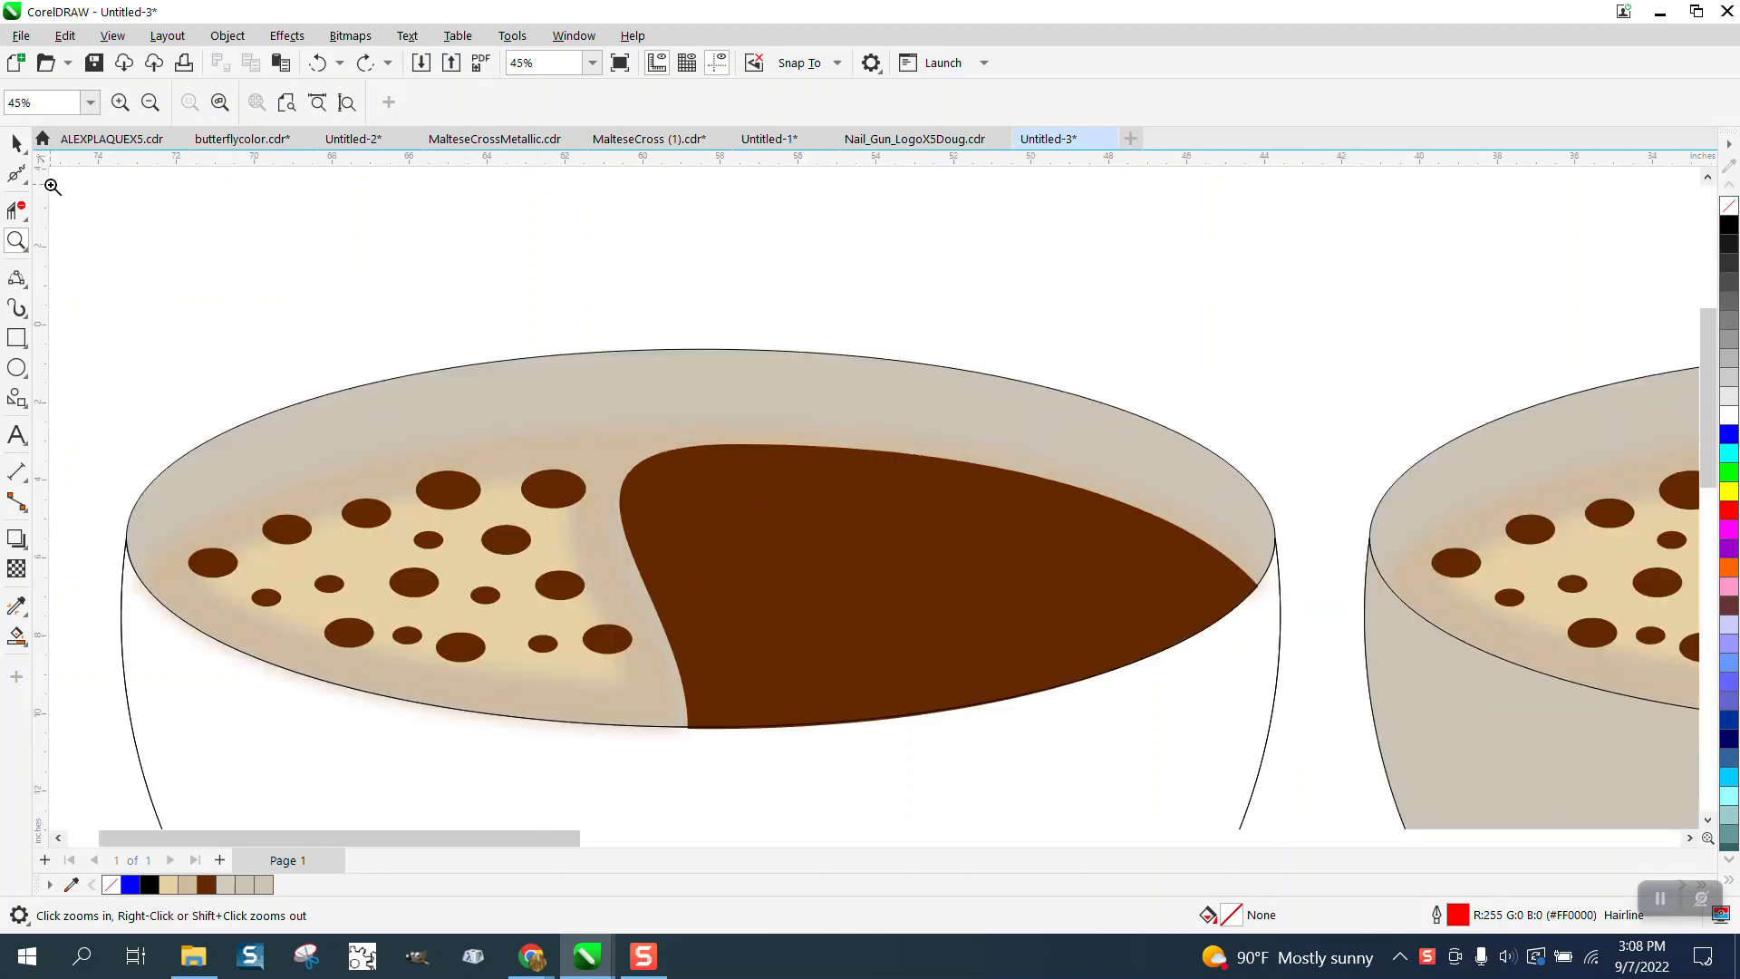
click(16, 142)
scroll(684, 246, down, 1)
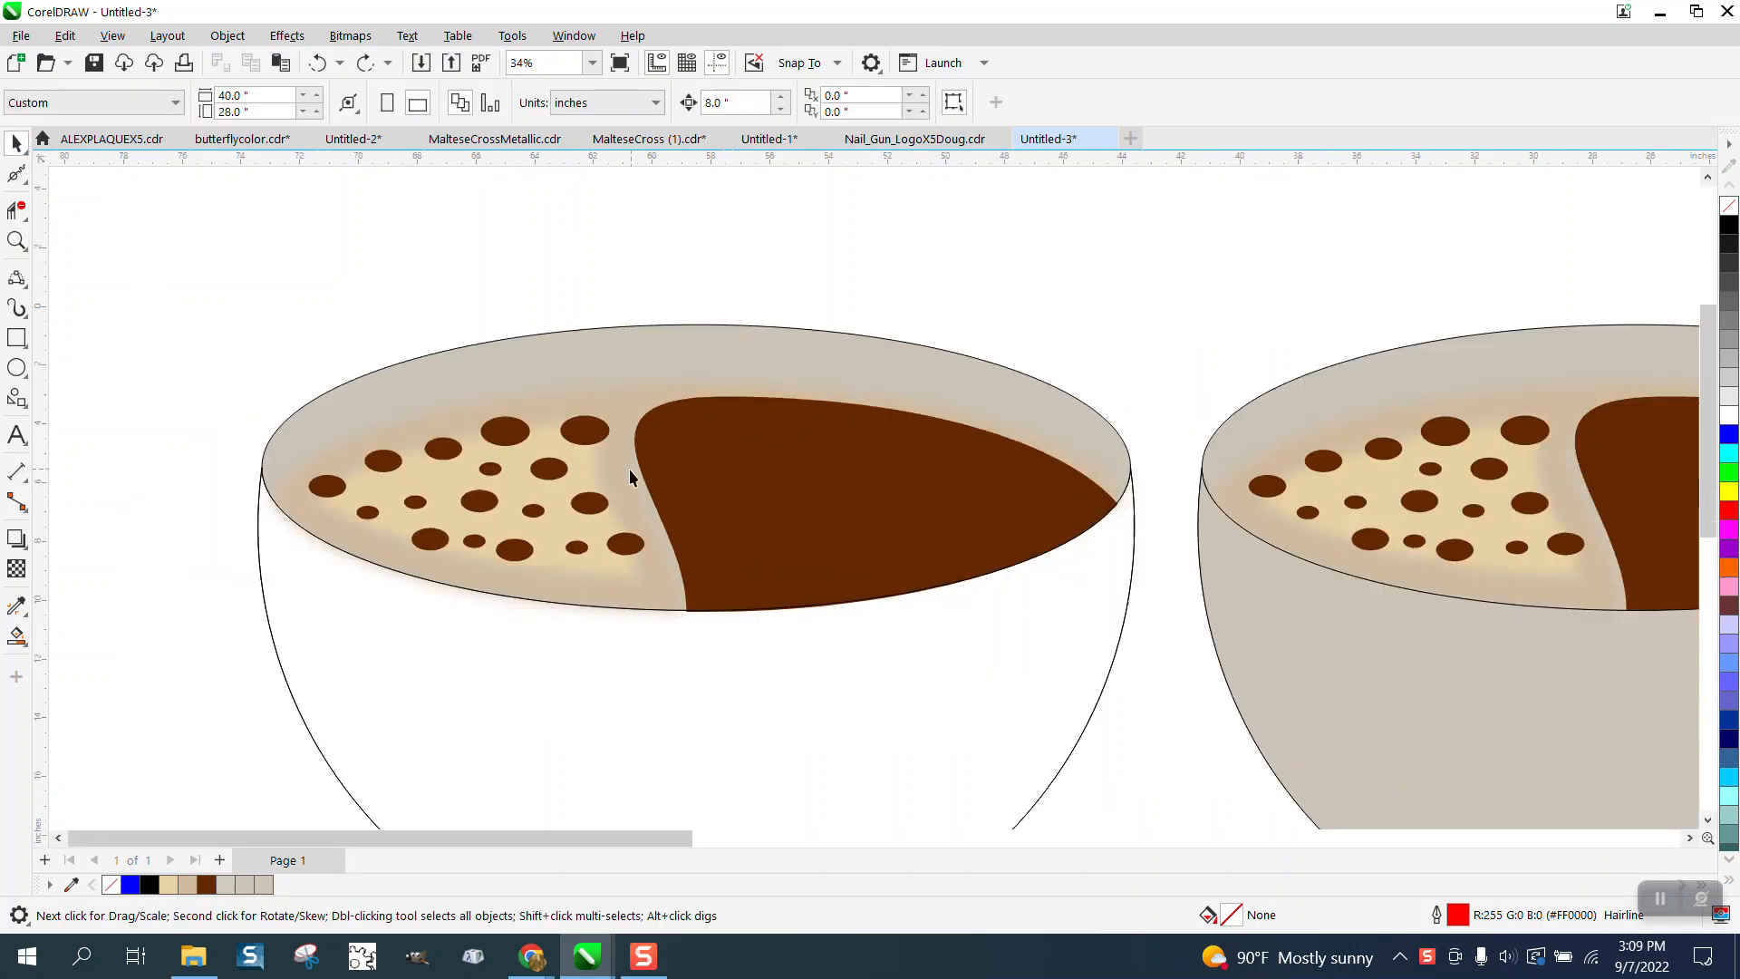
click(593, 472)
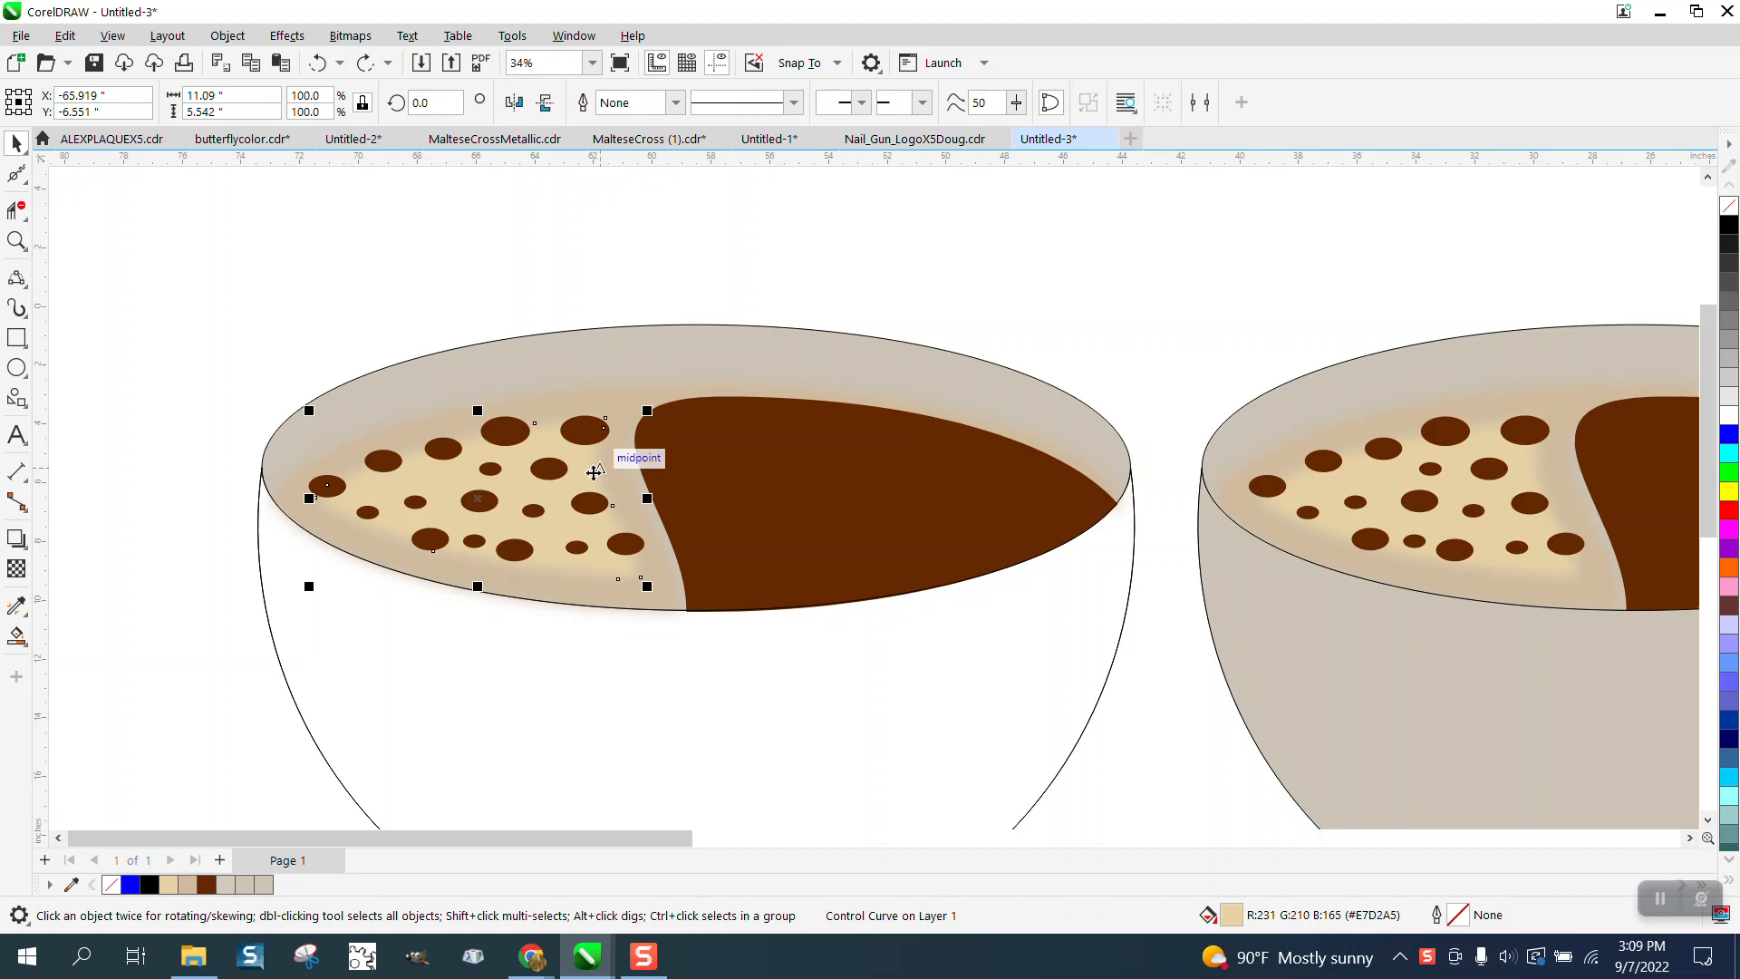
click(713, 391)
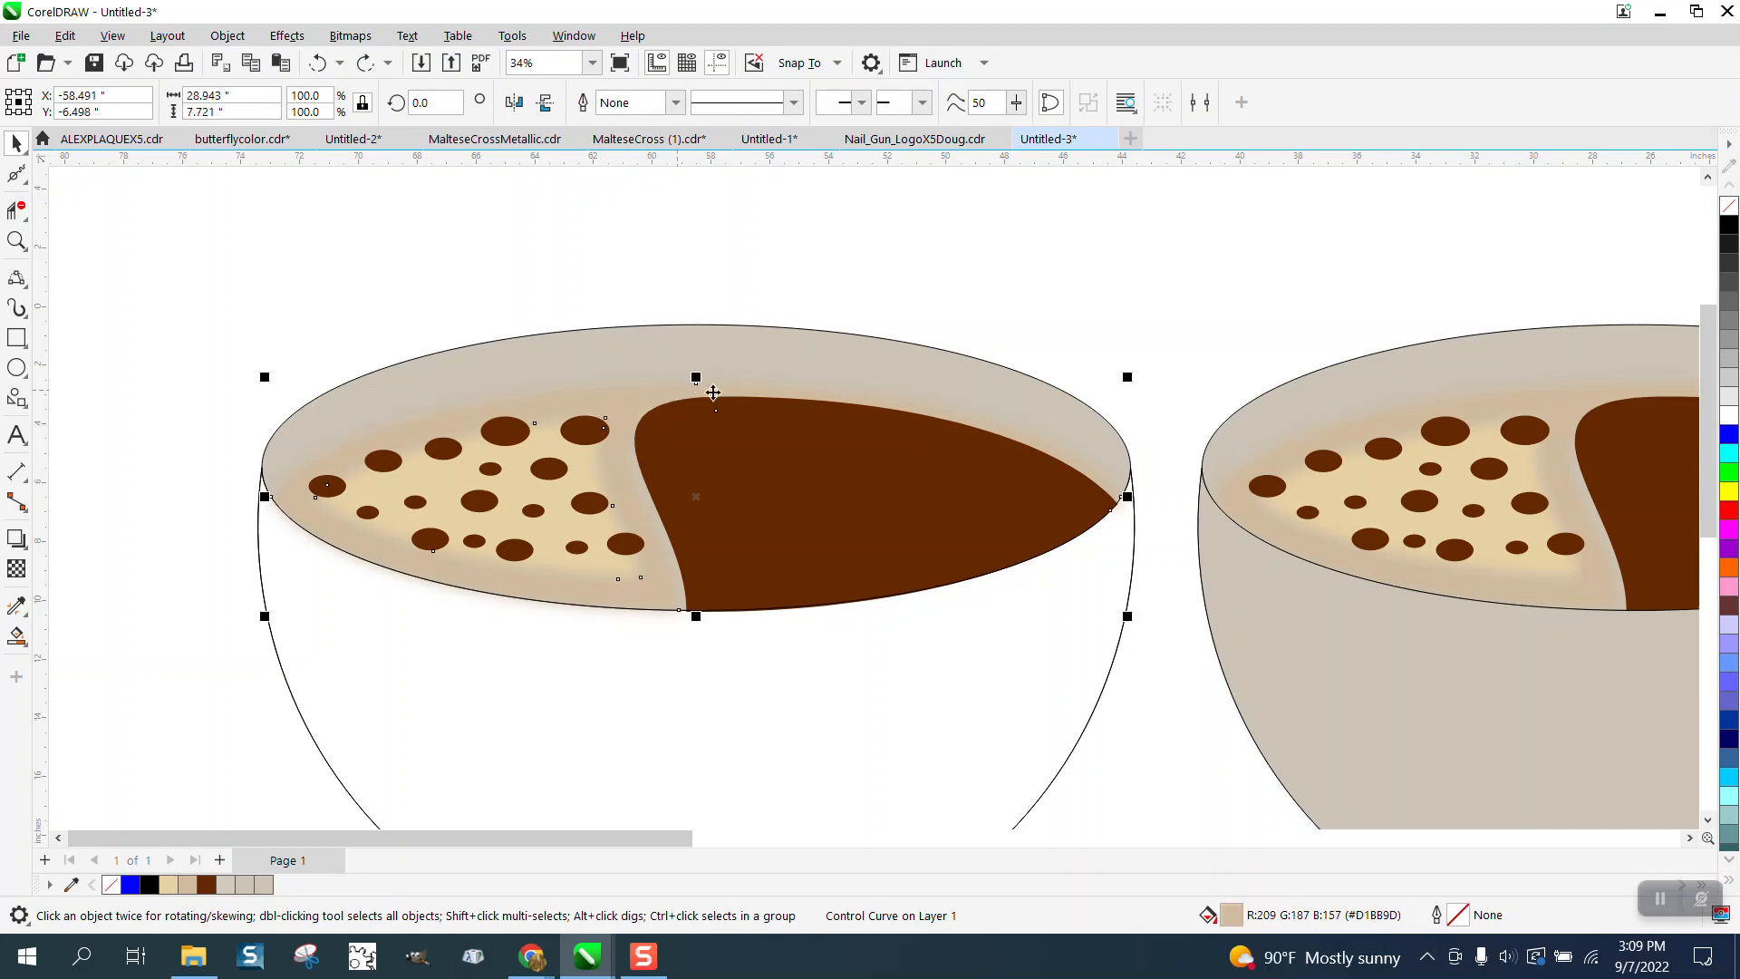
click(824, 458)
scroll(820, 452, down, 1)
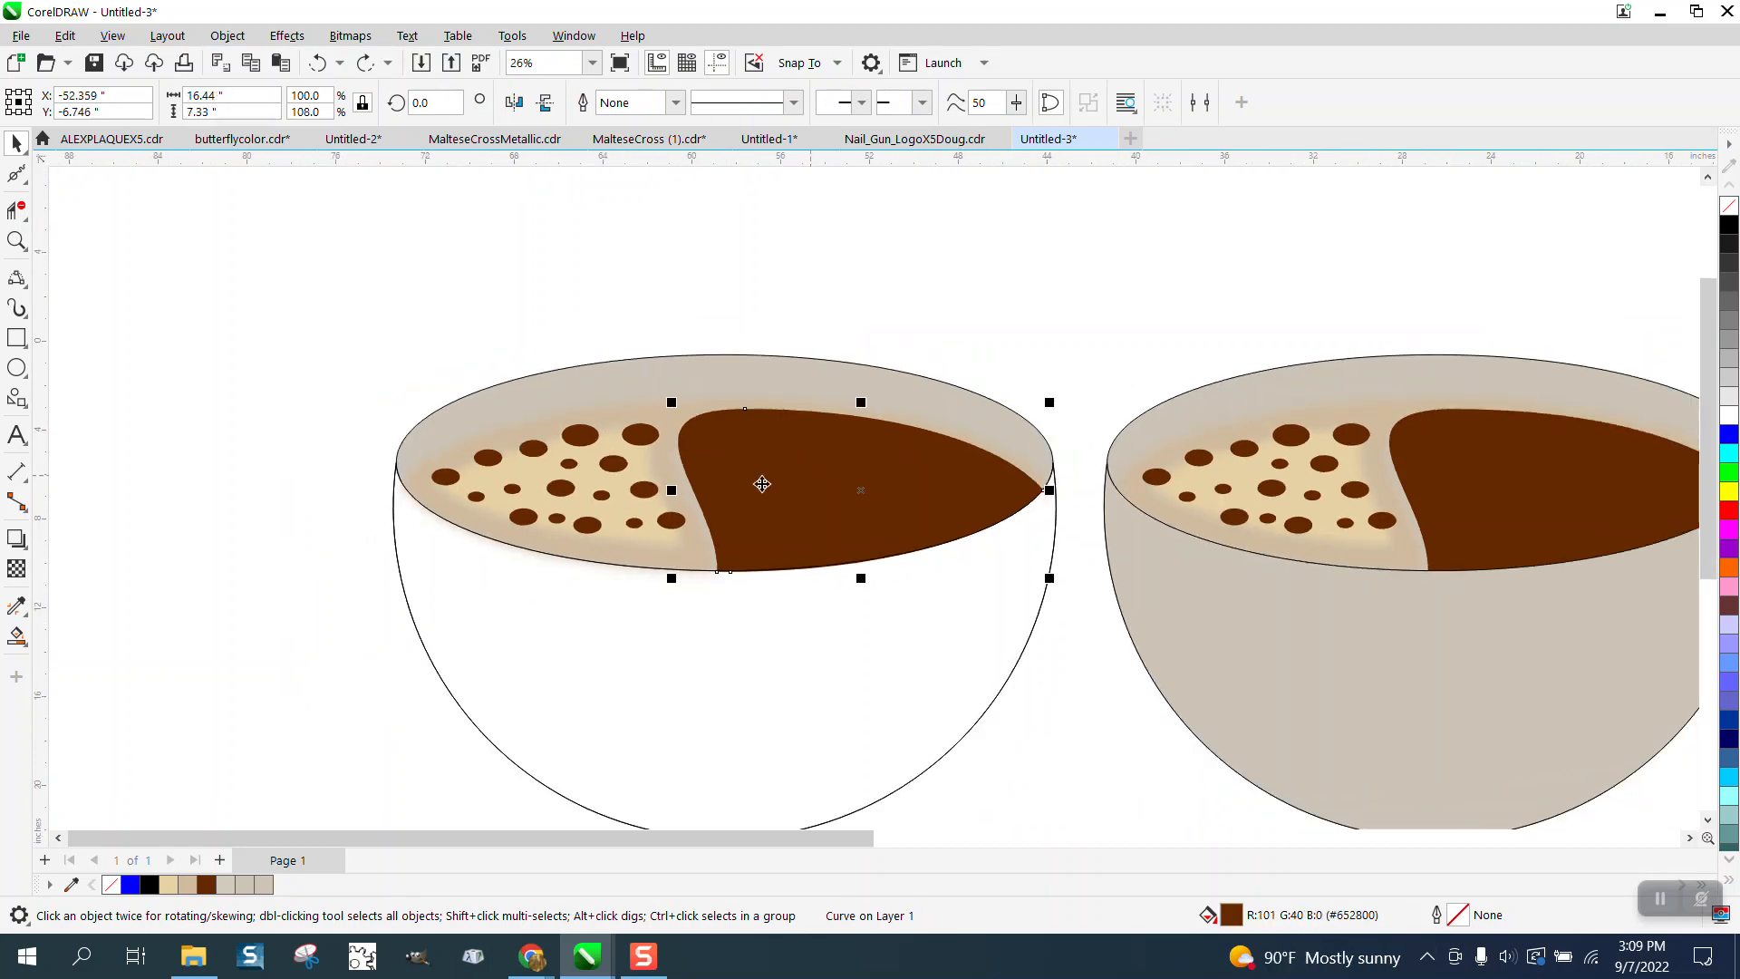
click(672, 551)
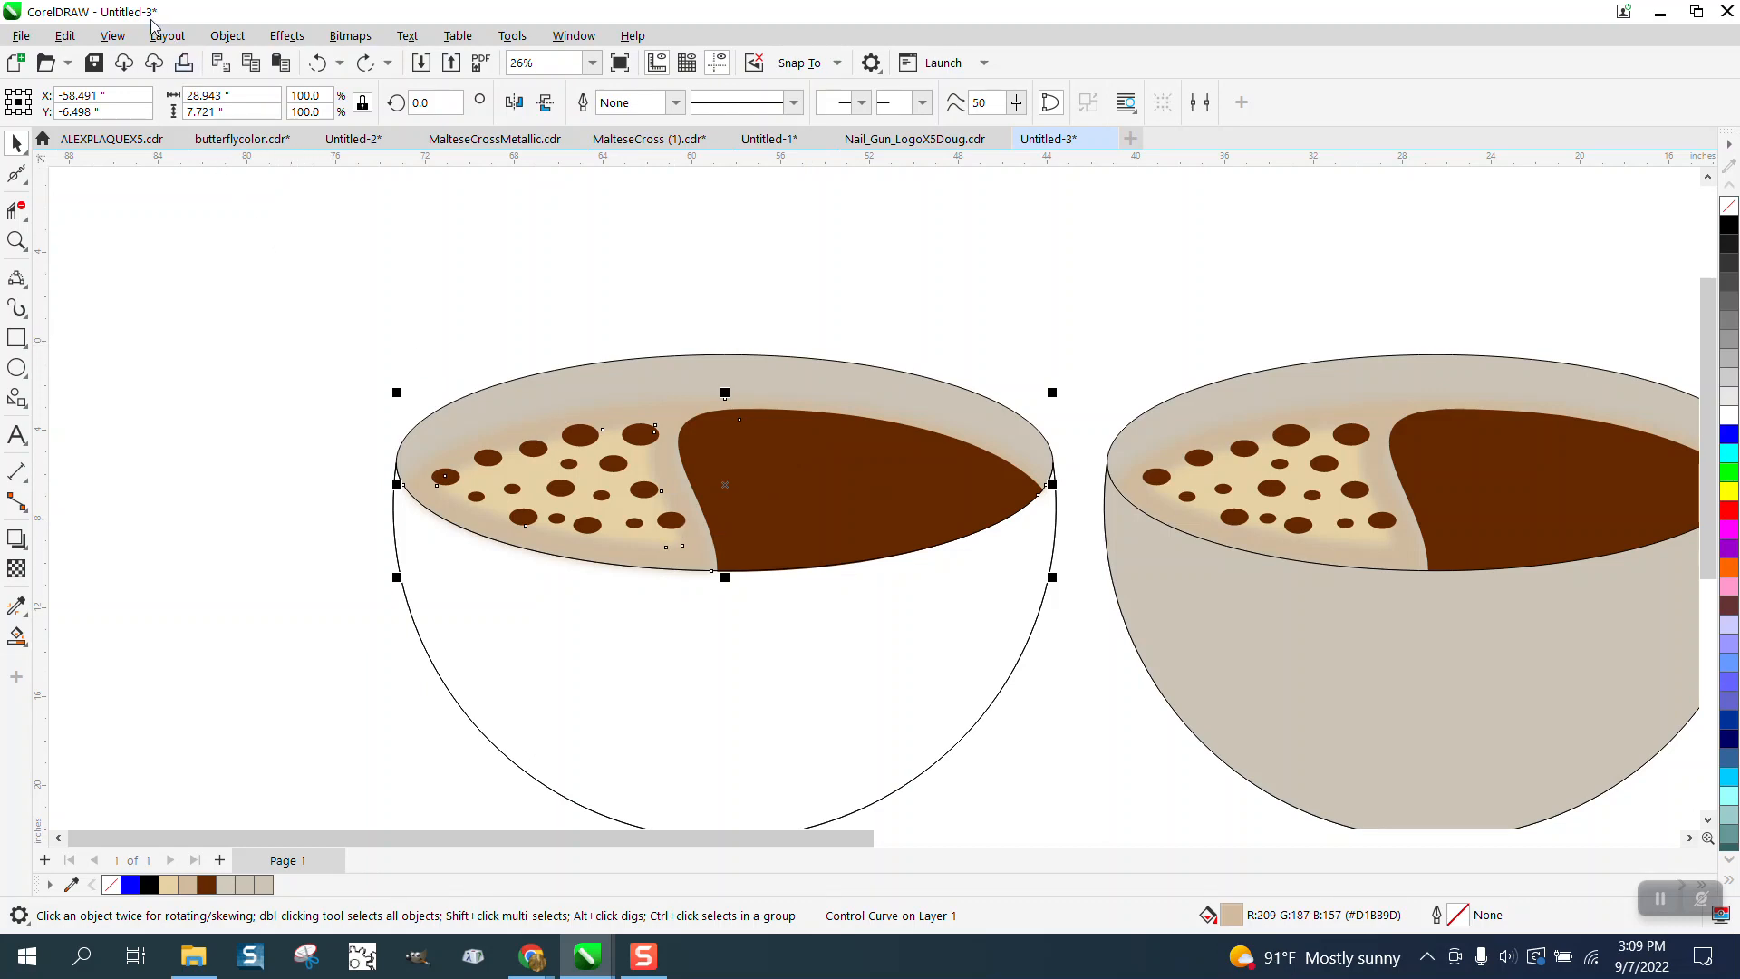
- Examine the bowl's object outlines in Wireframe view, then return to Enhanced view
click(114, 37)
mouse_move(168, 36)
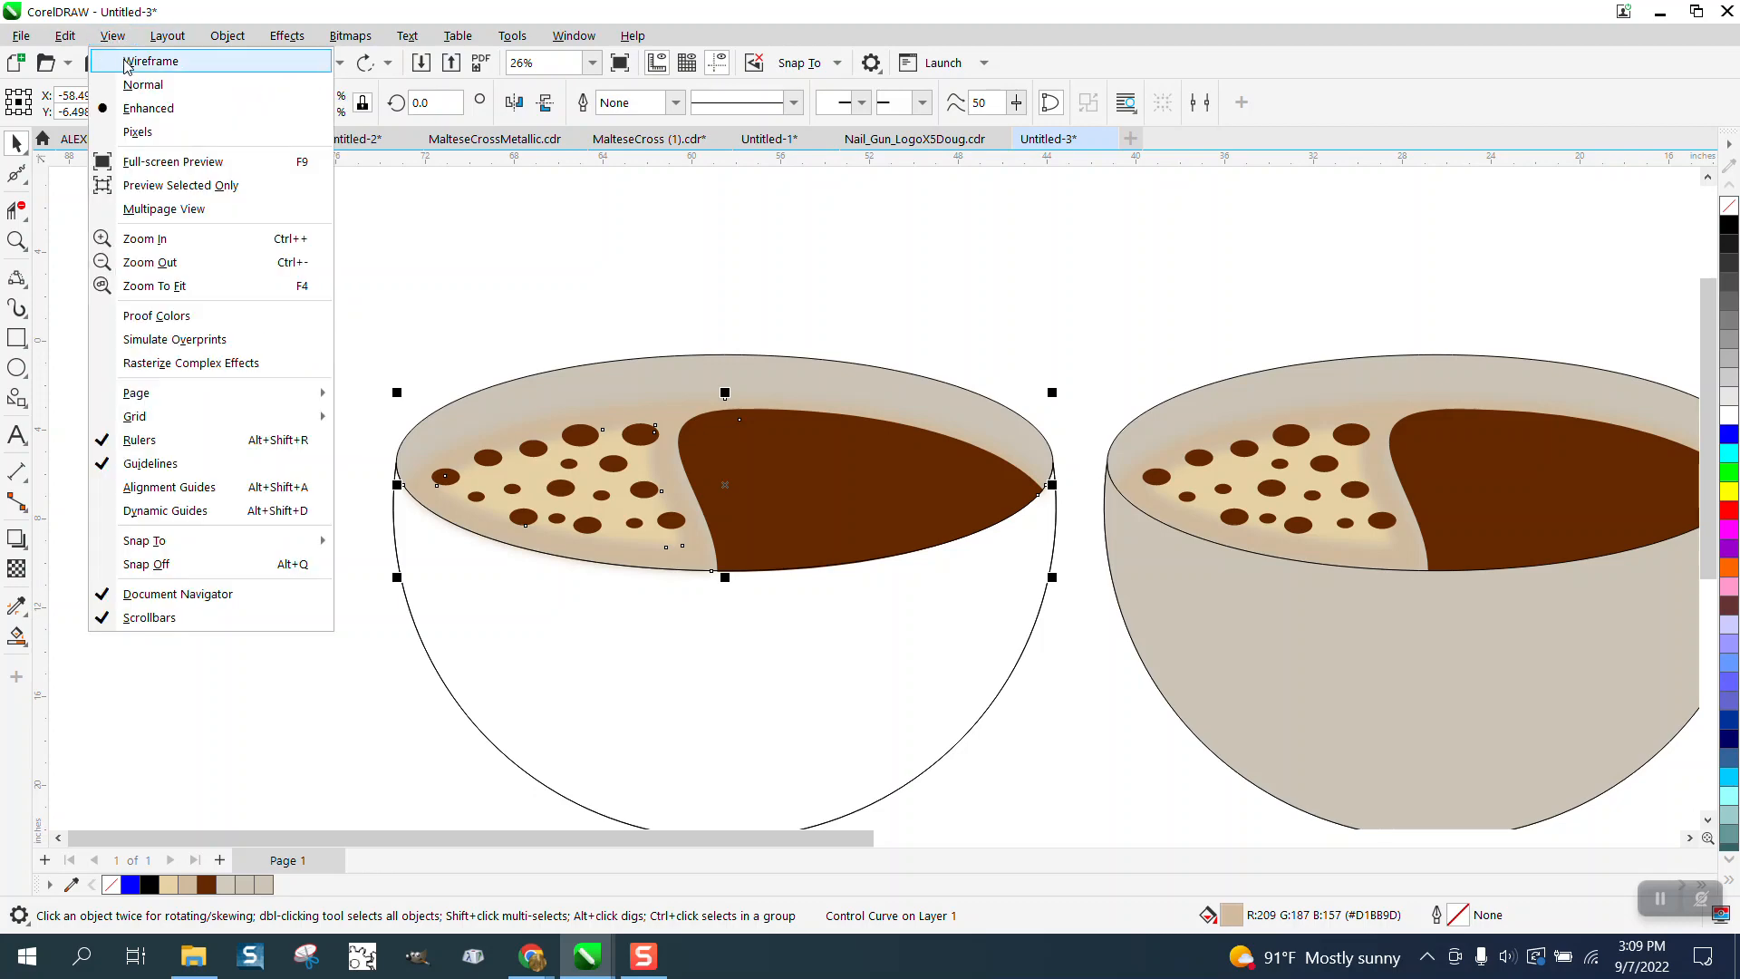
click(136, 61)
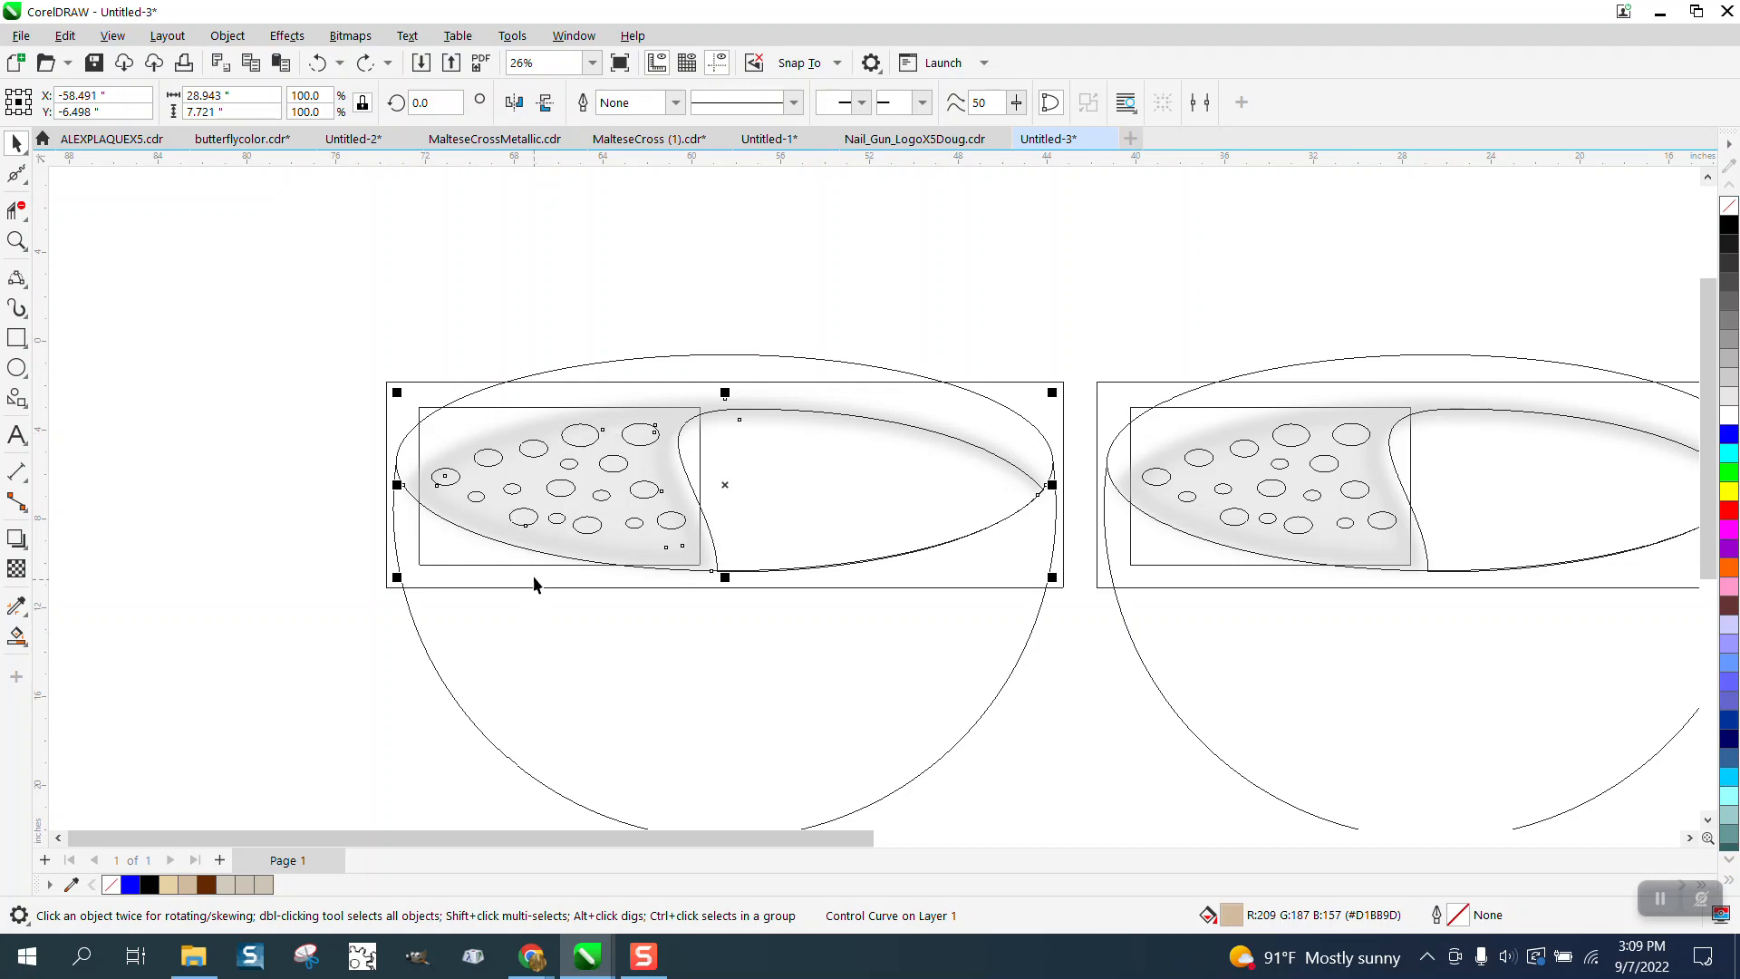
scroll(531, 558, down, 2)
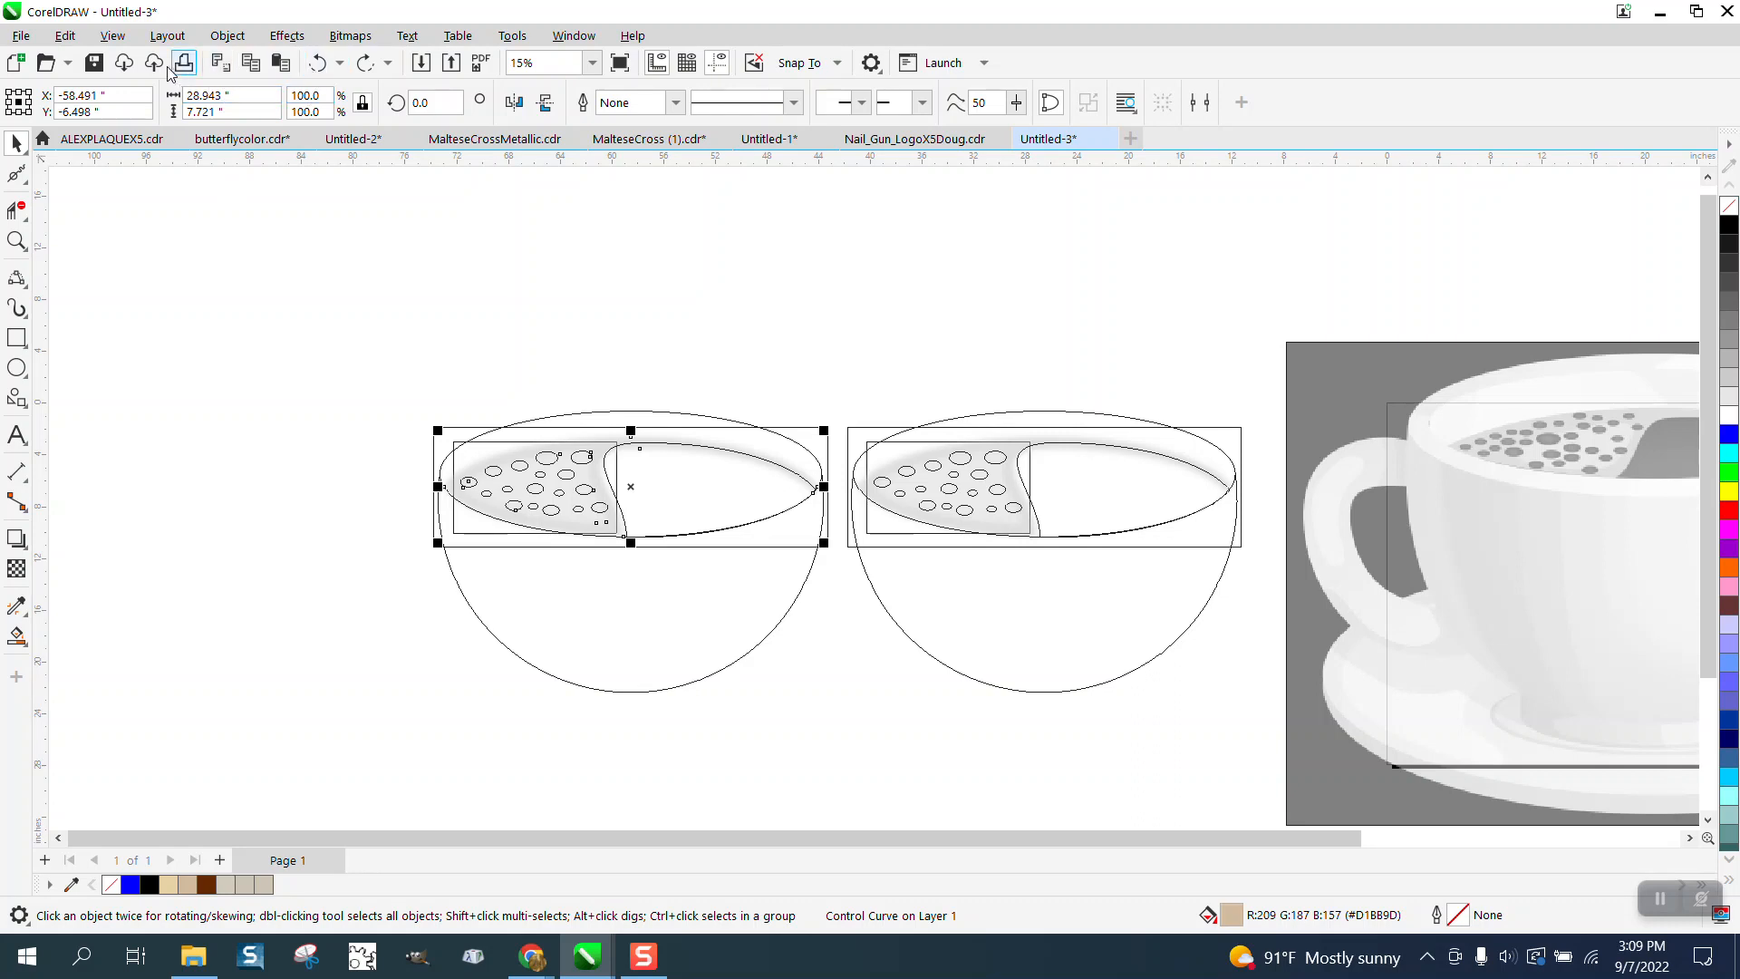
click(113, 37)
click(145, 108)
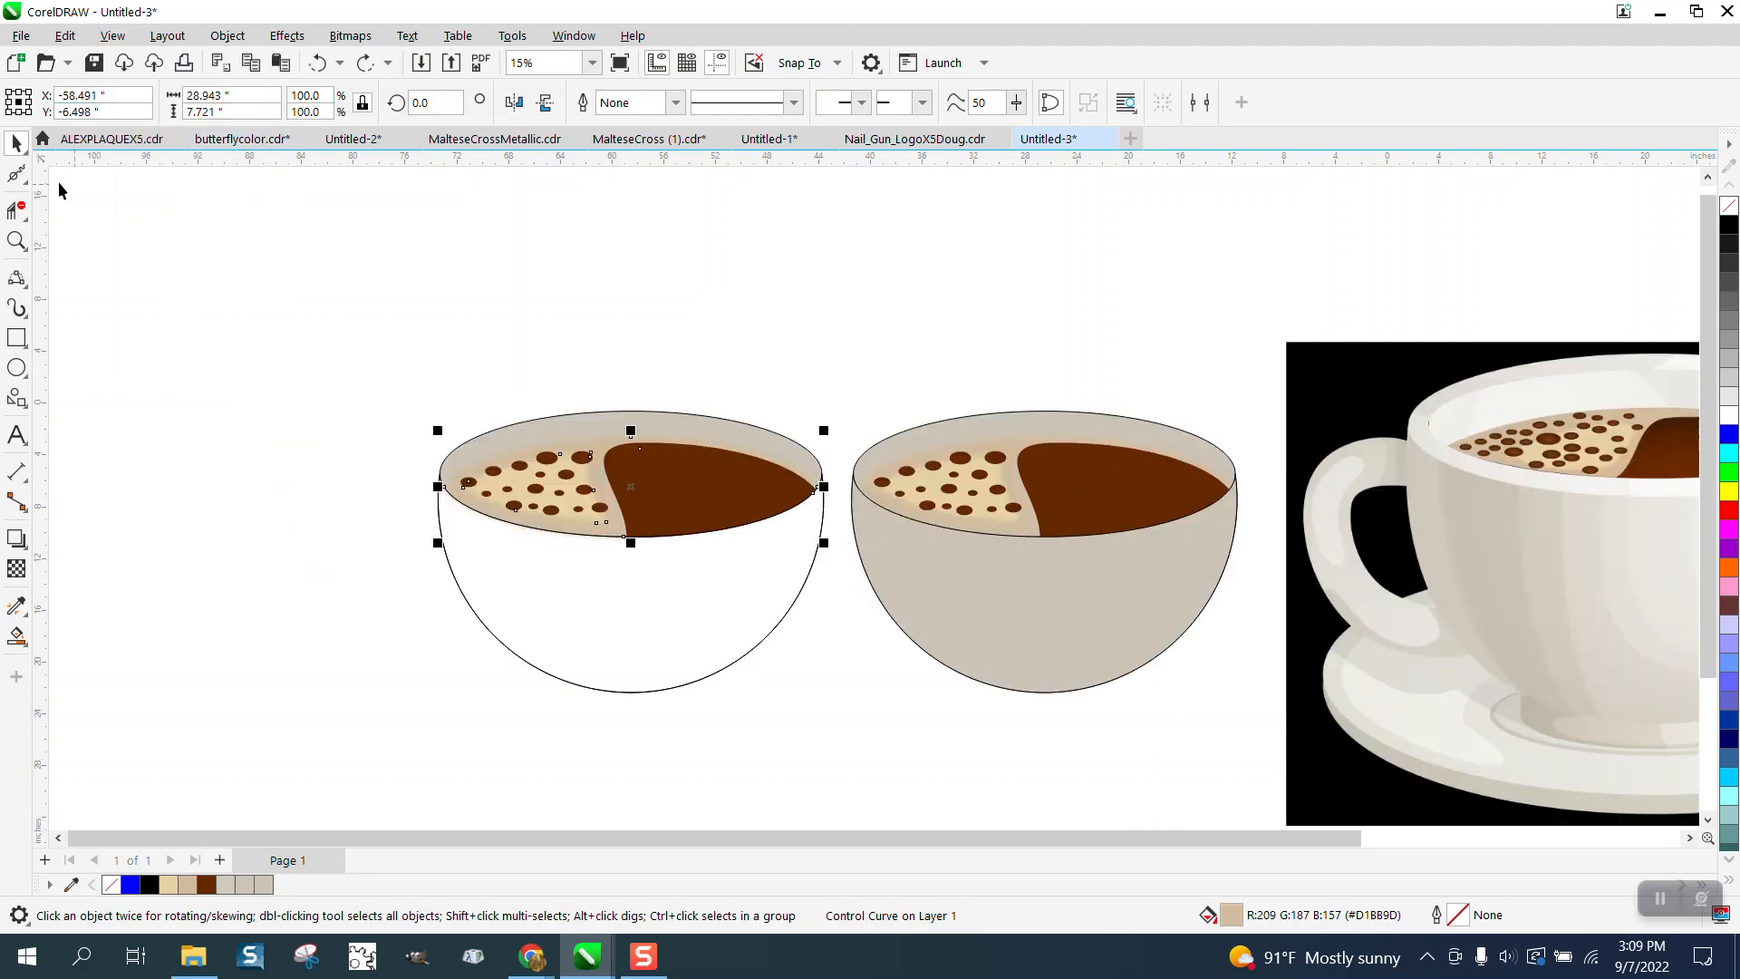
- Move the coffee surface objects upward, off the left bowl
drag(410, 403, 845, 553)
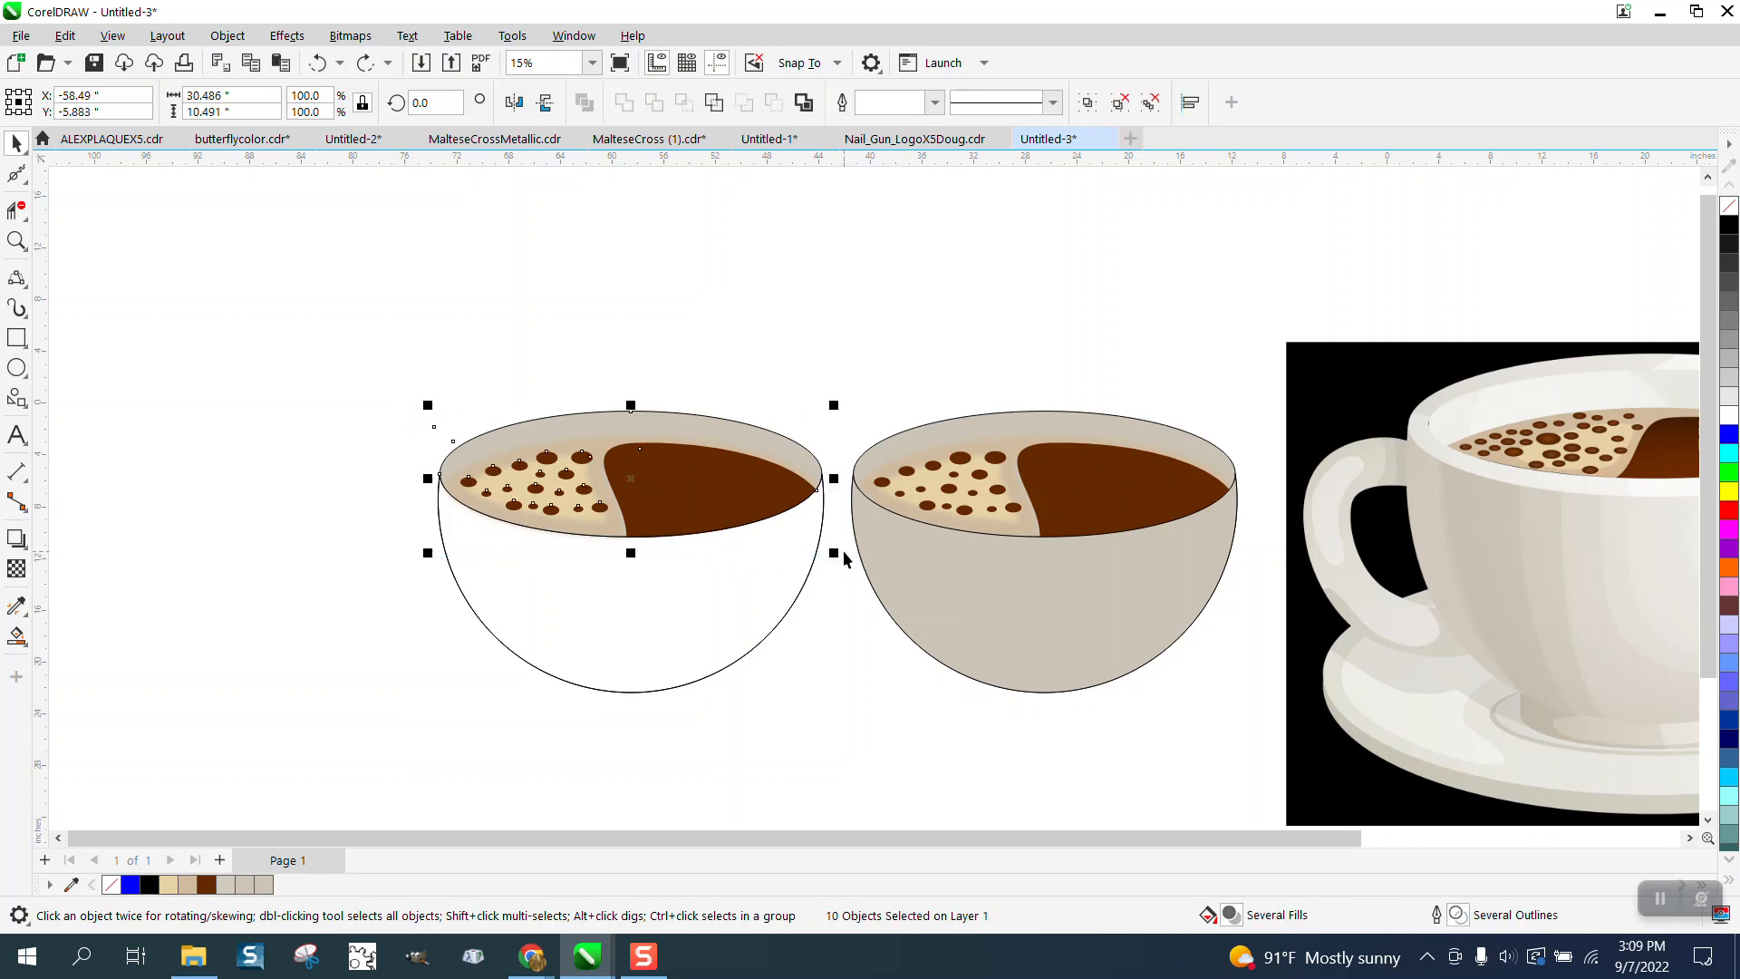
key(Up)
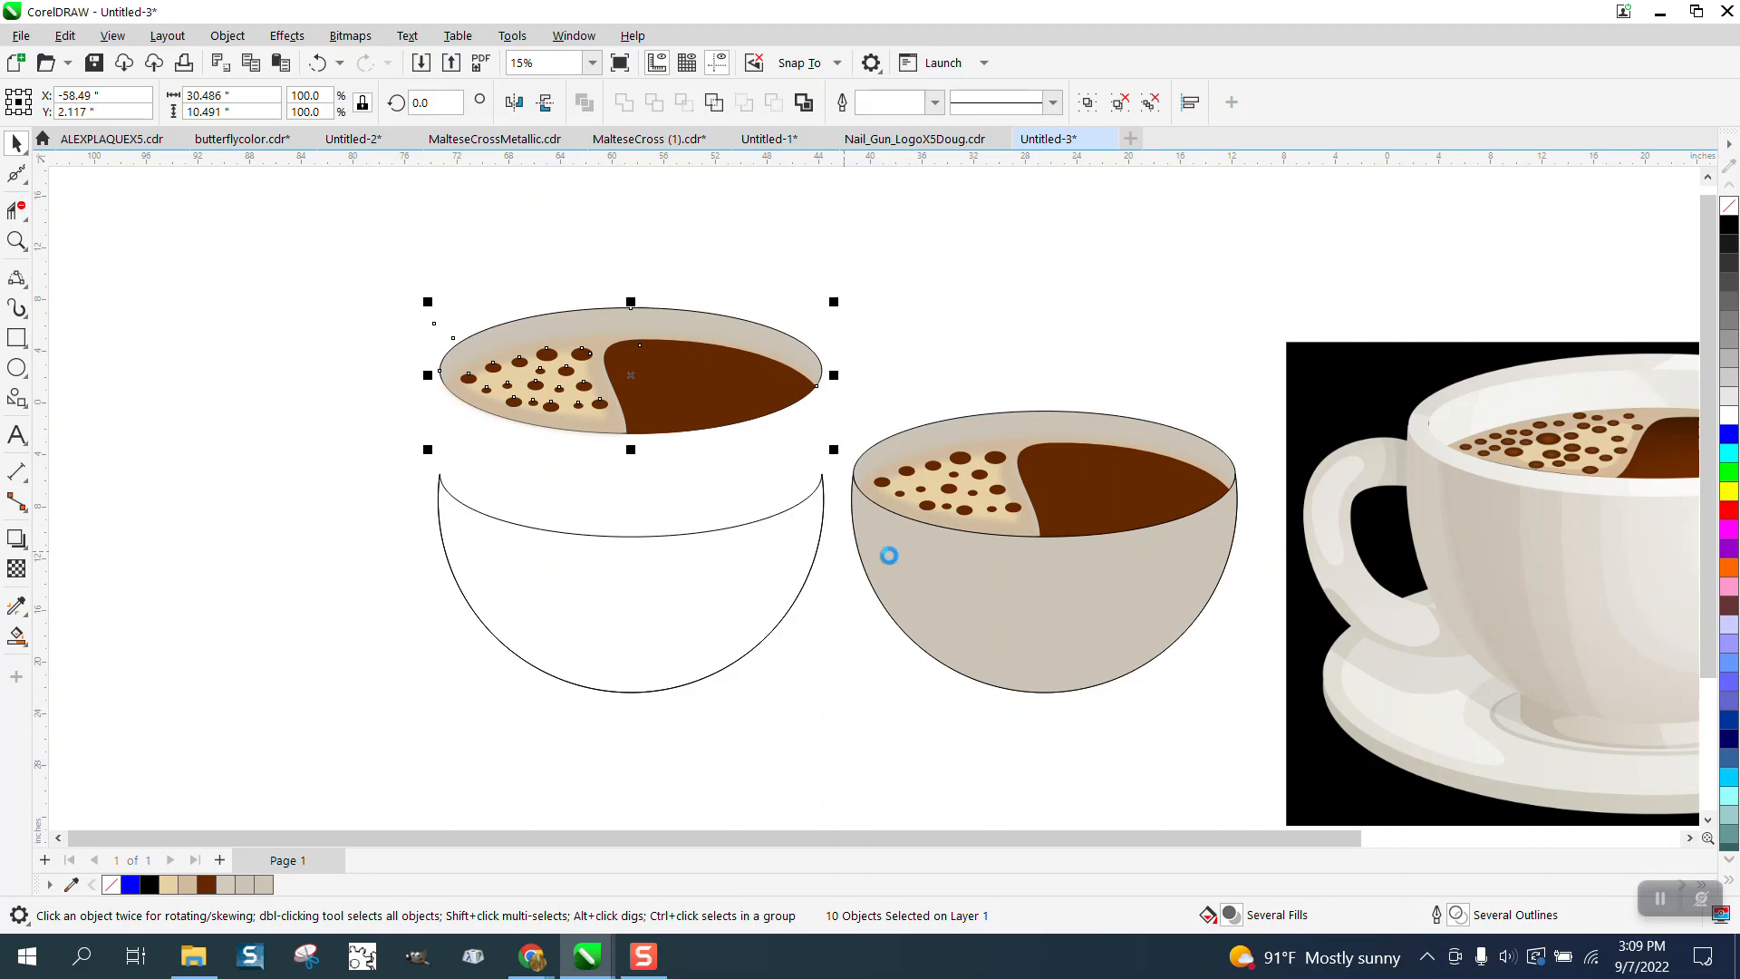
key(Up)
- Smart Fill the left bowl body with the sampled colour and give it a black 16.0 pt outline
click(16, 637)
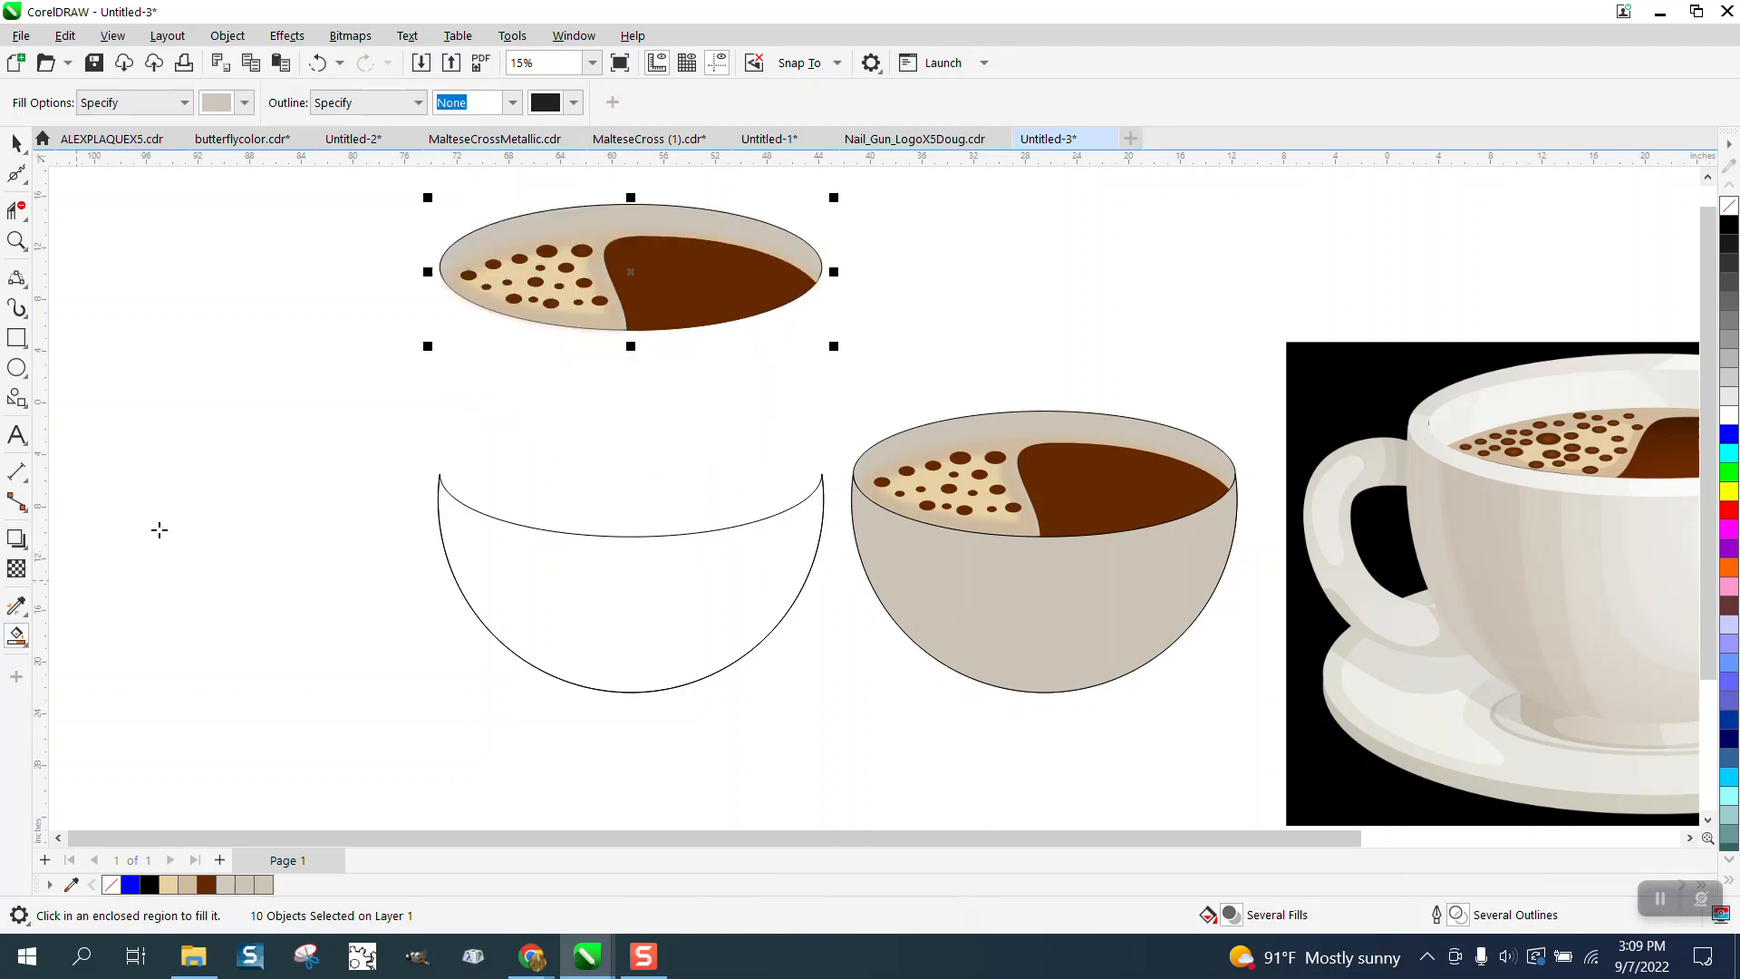
click(742, 604)
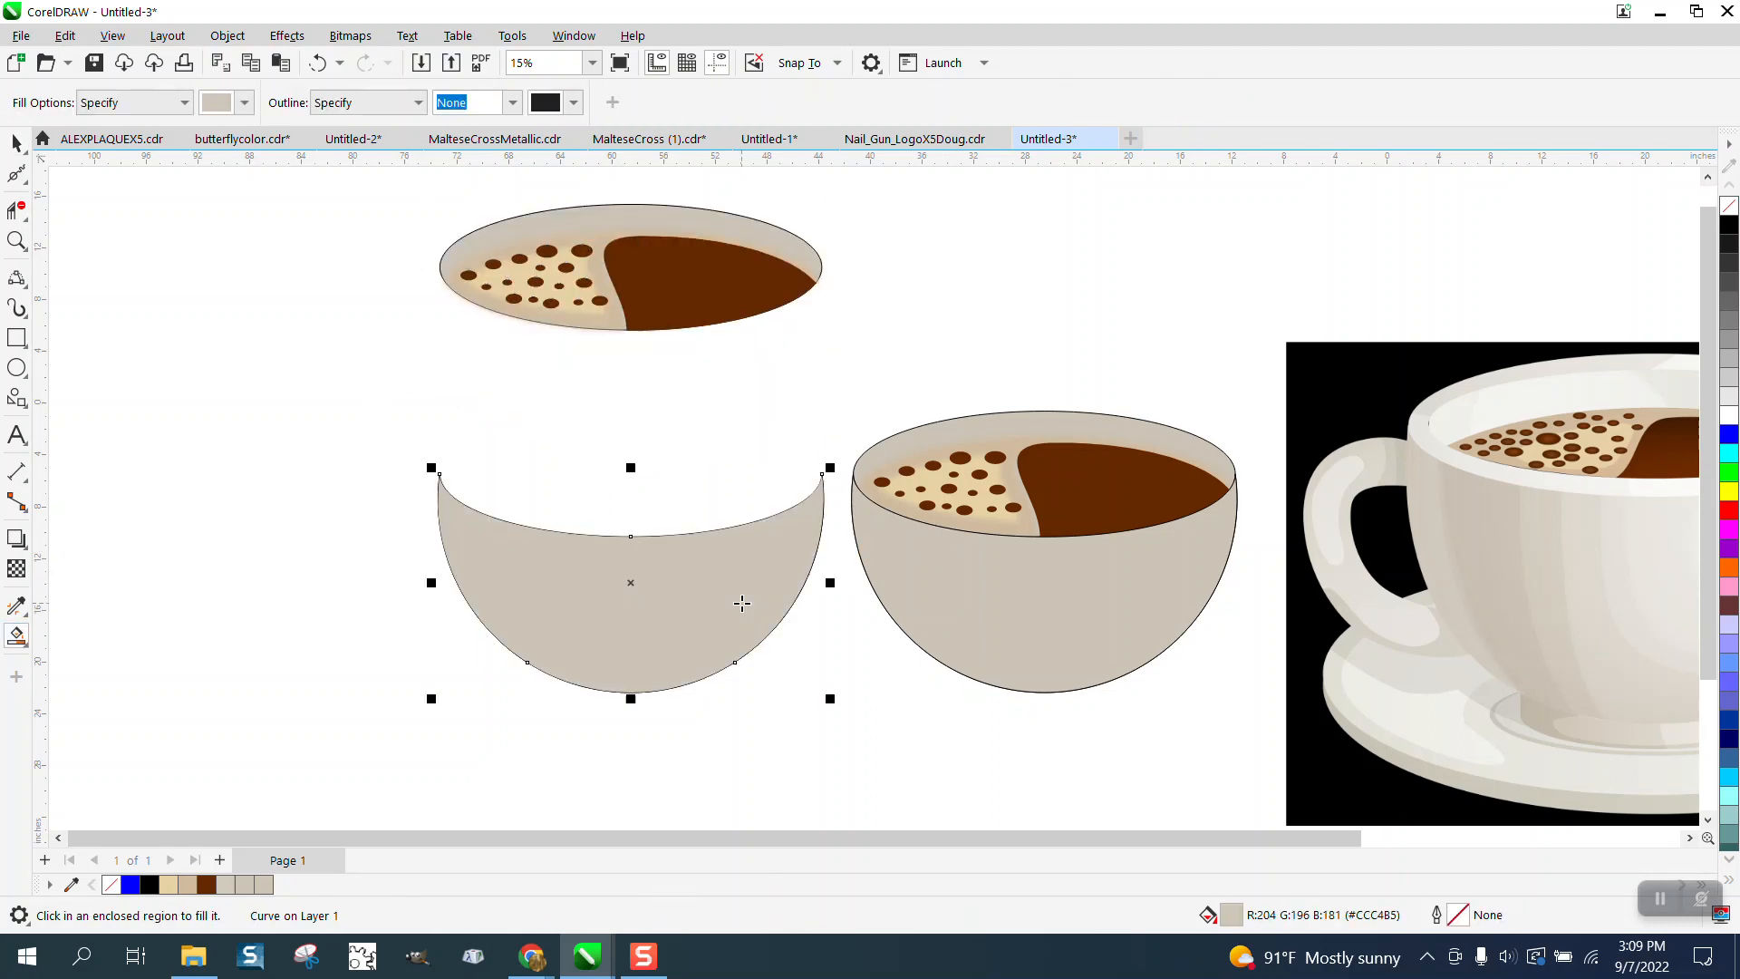
click(16, 144)
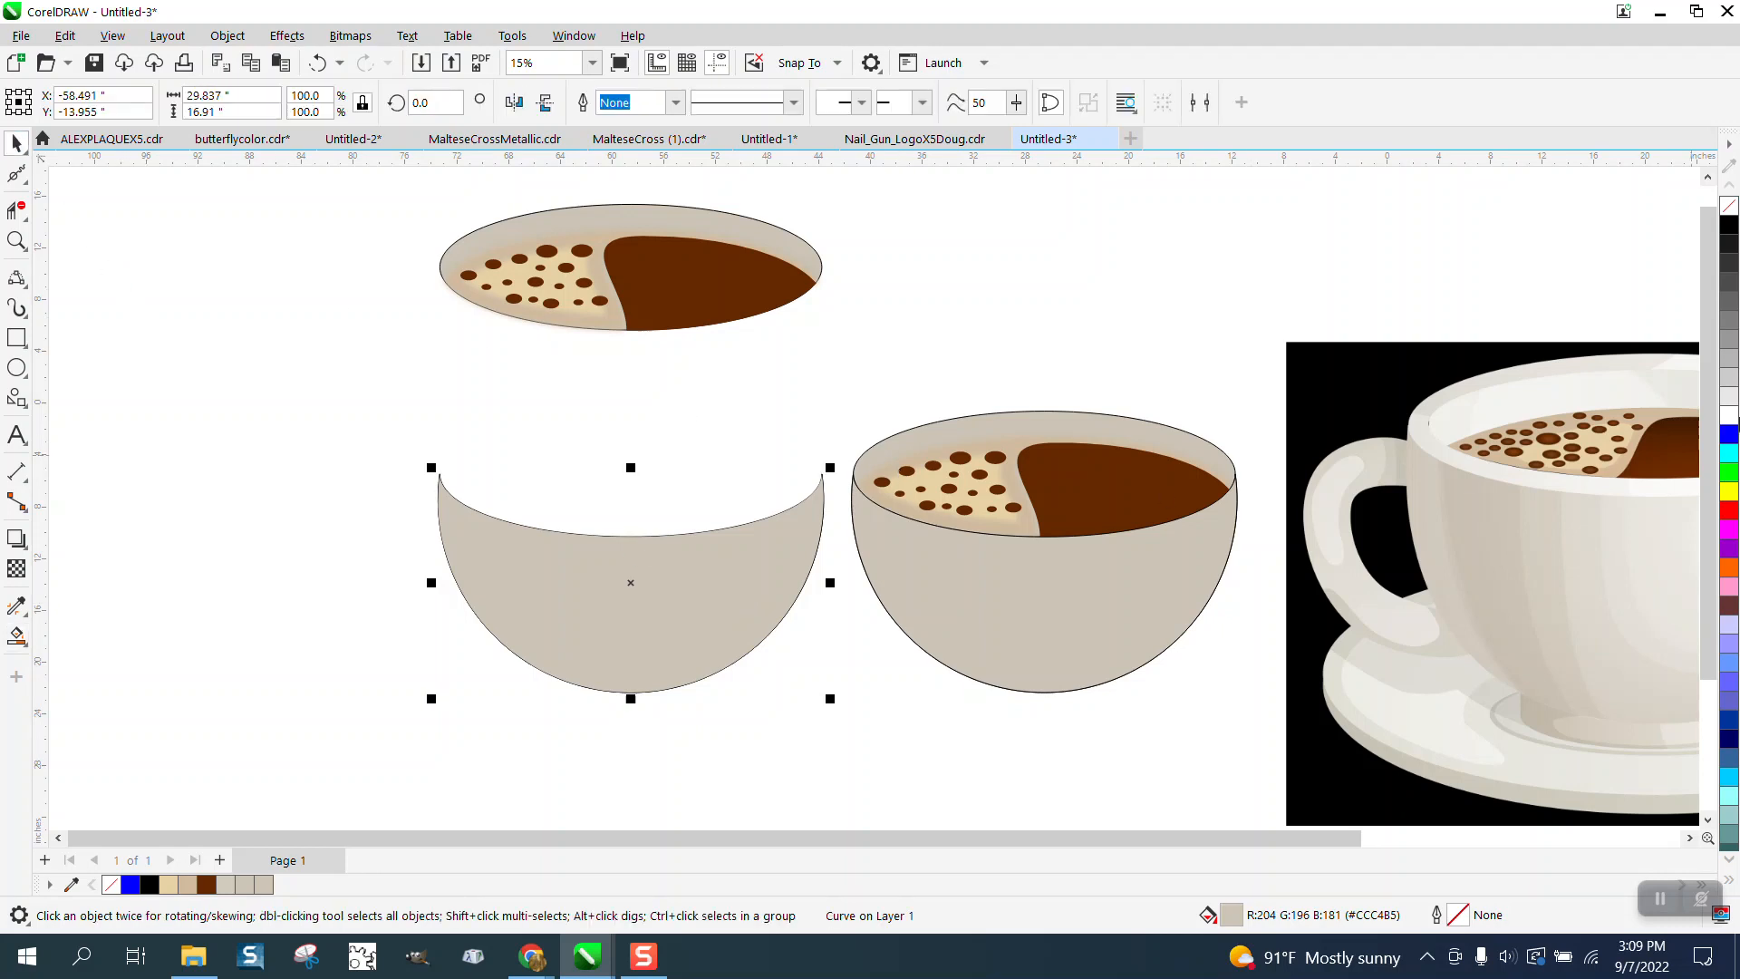
right_click(1730, 227)
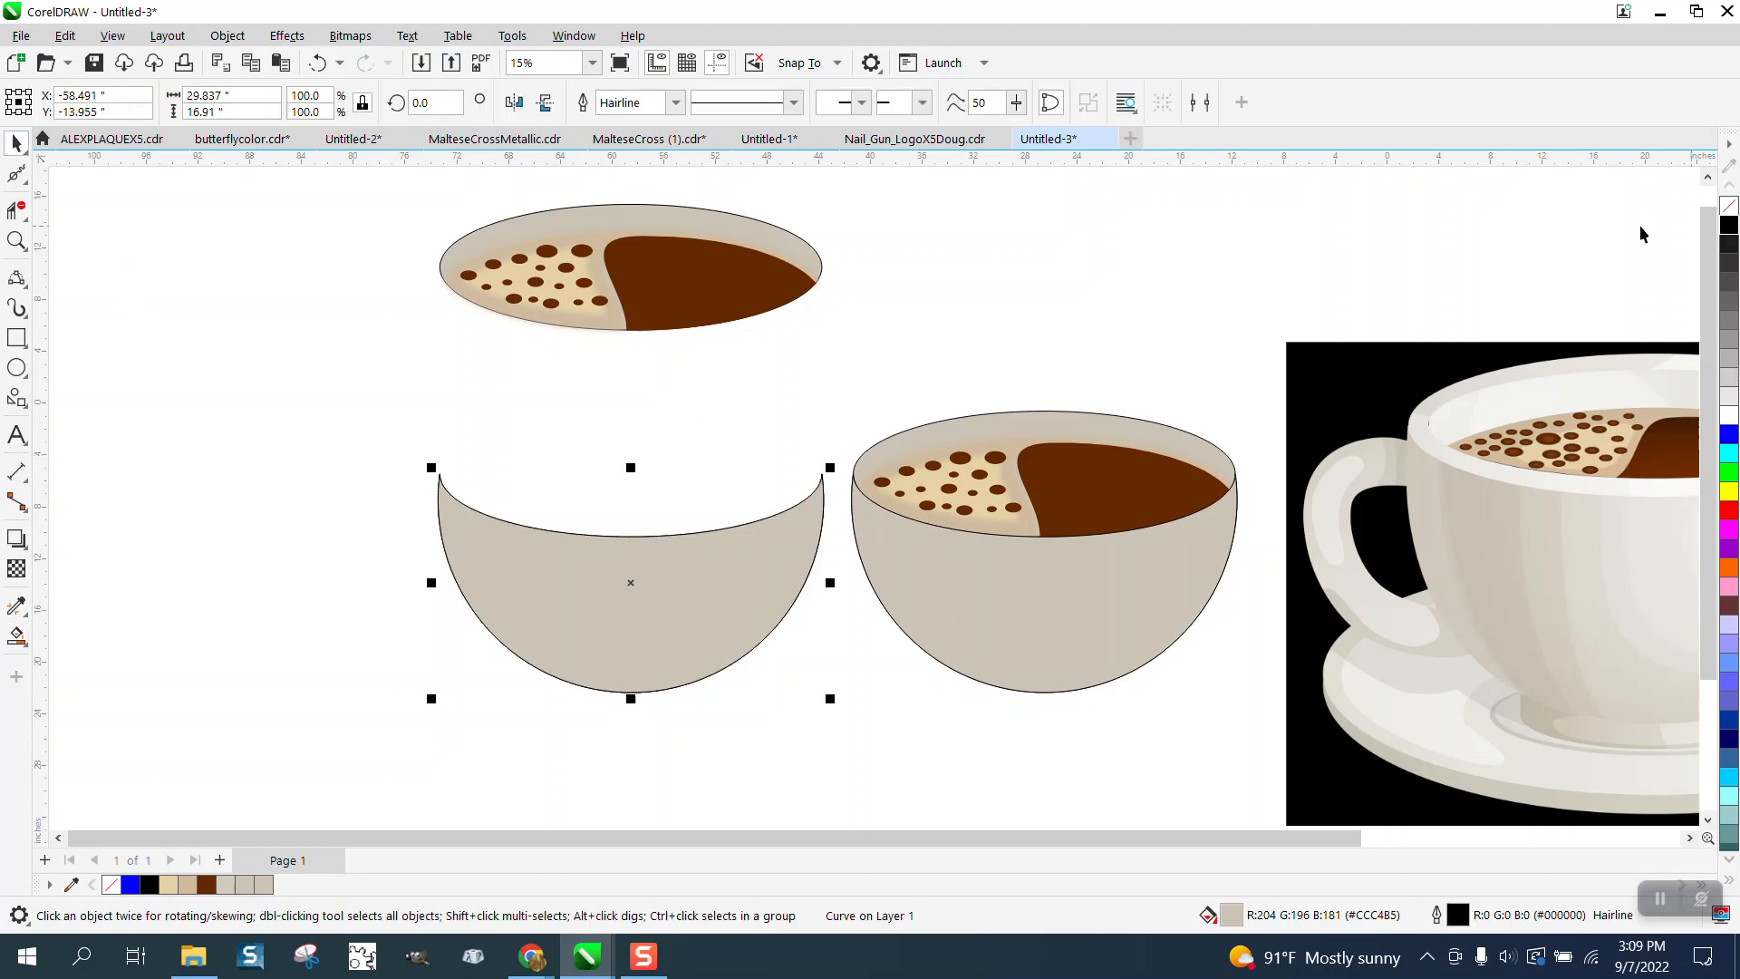
click(675, 102)
click(609, 186)
click(675, 102)
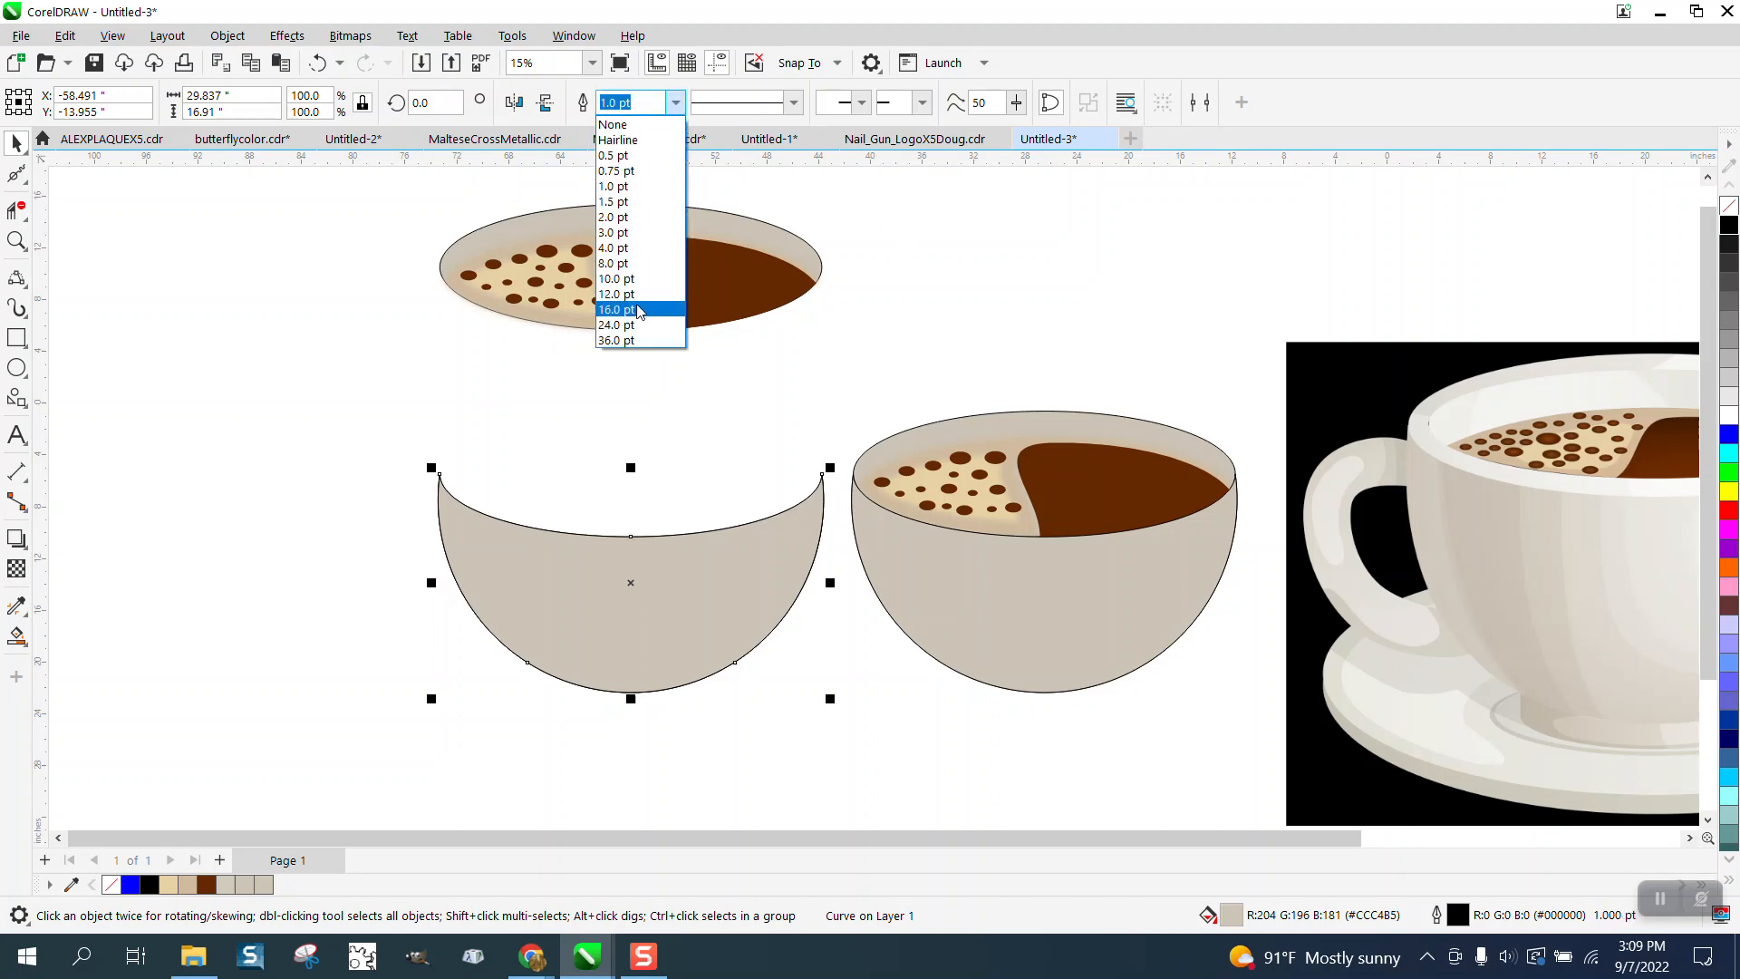
click(640, 308)
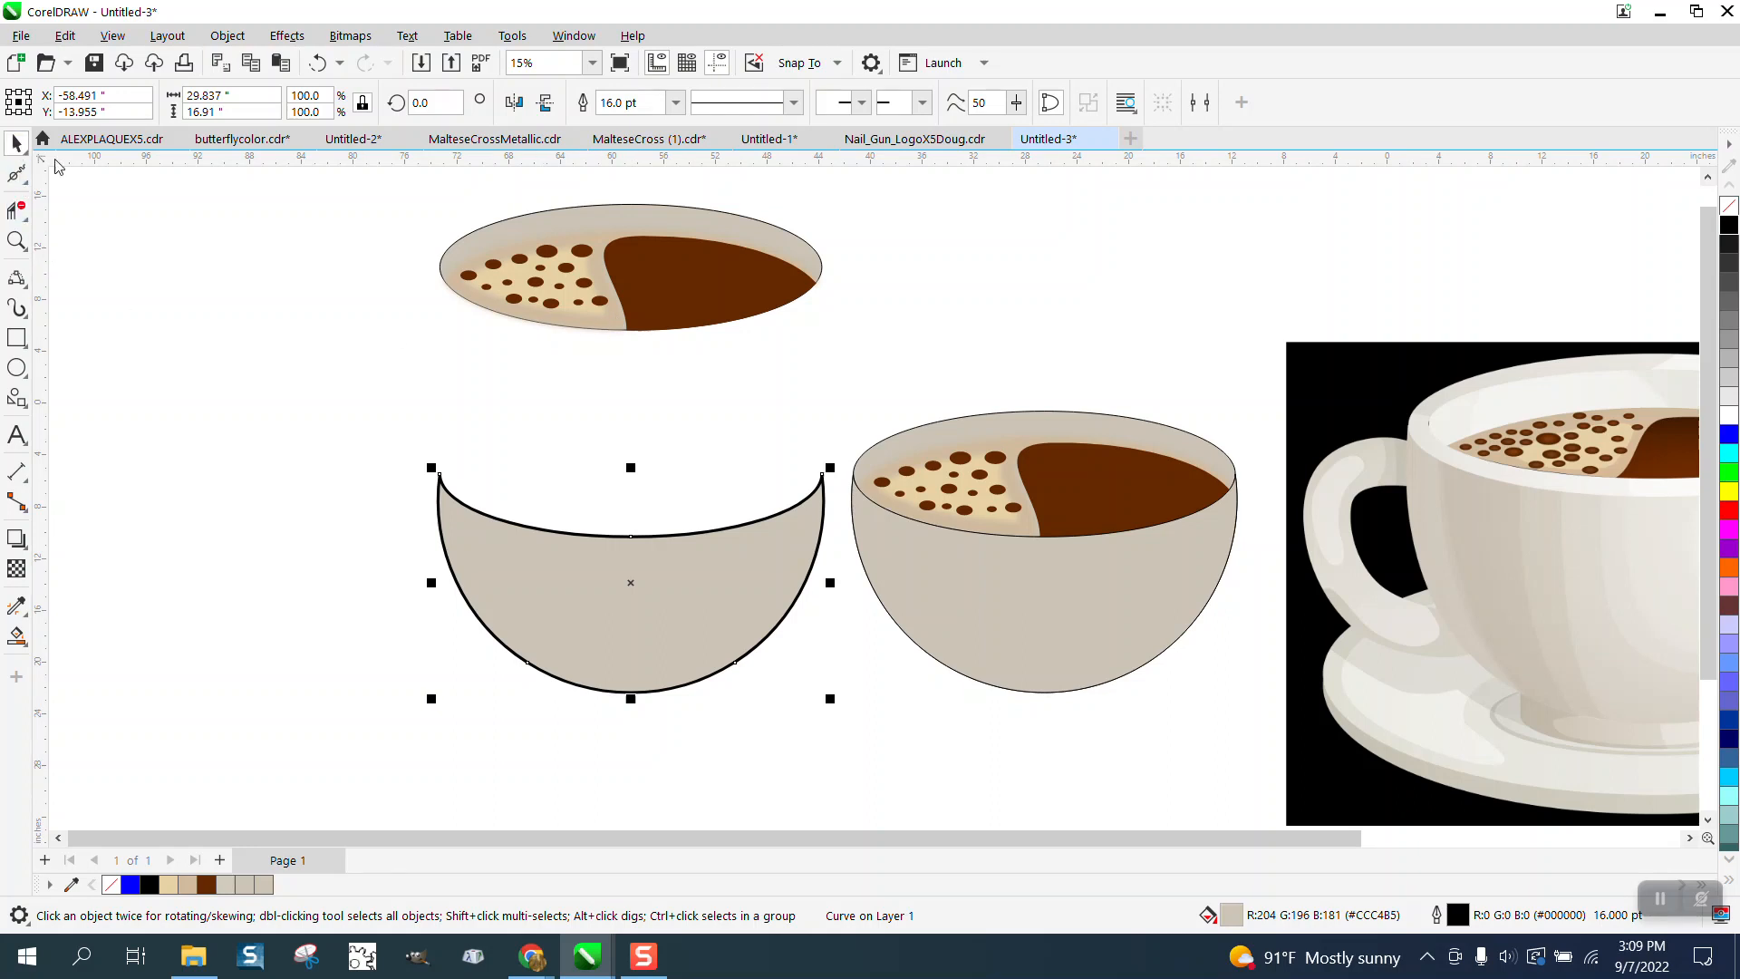
- Move the coffee surface objects back down onto the left bowl
drag(397, 194, 897, 356)
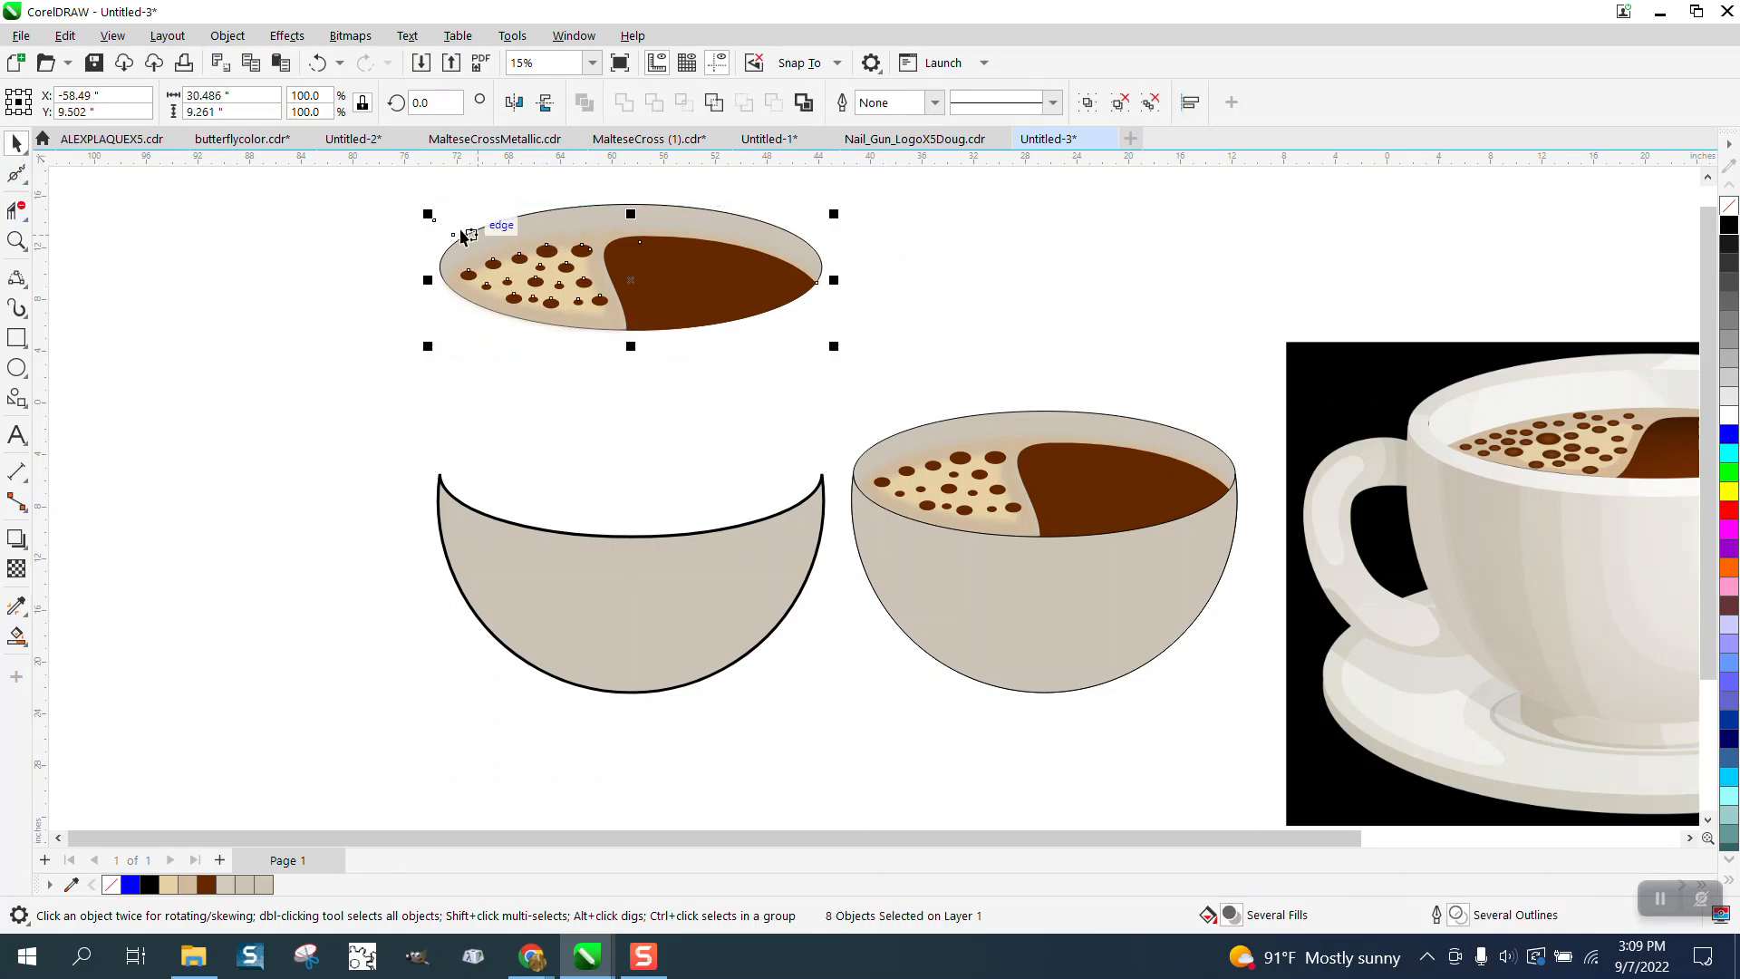
drag(397, 195, 930, 394)
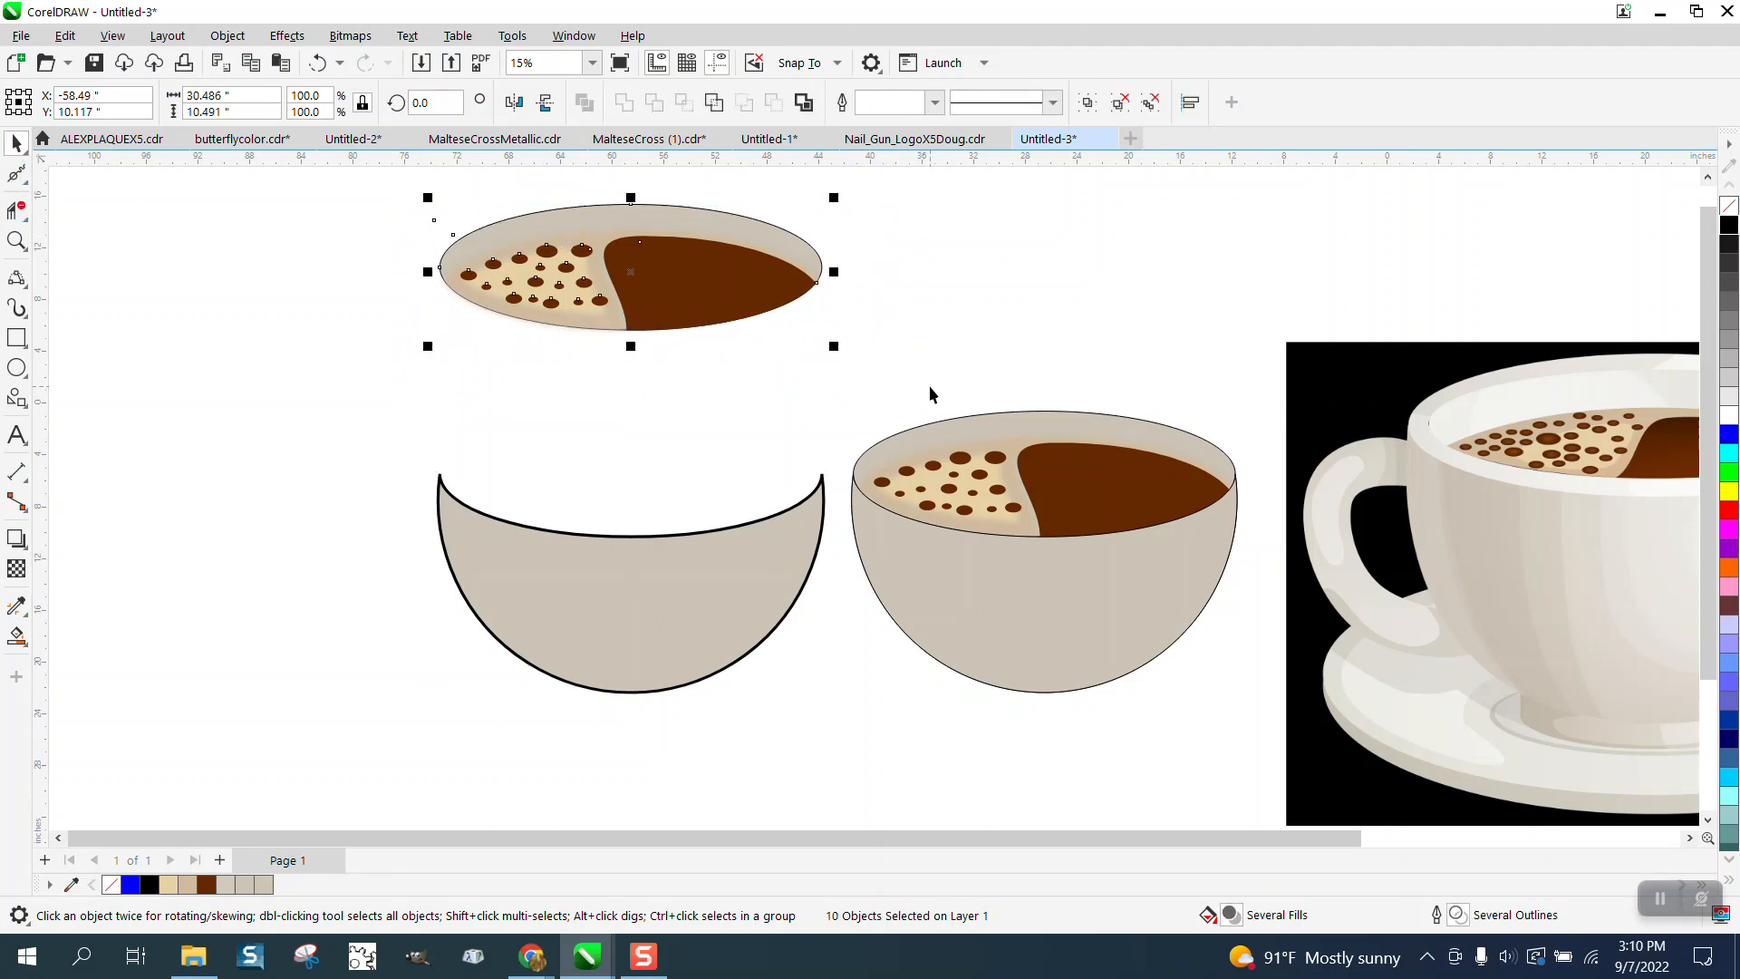
key(Down)
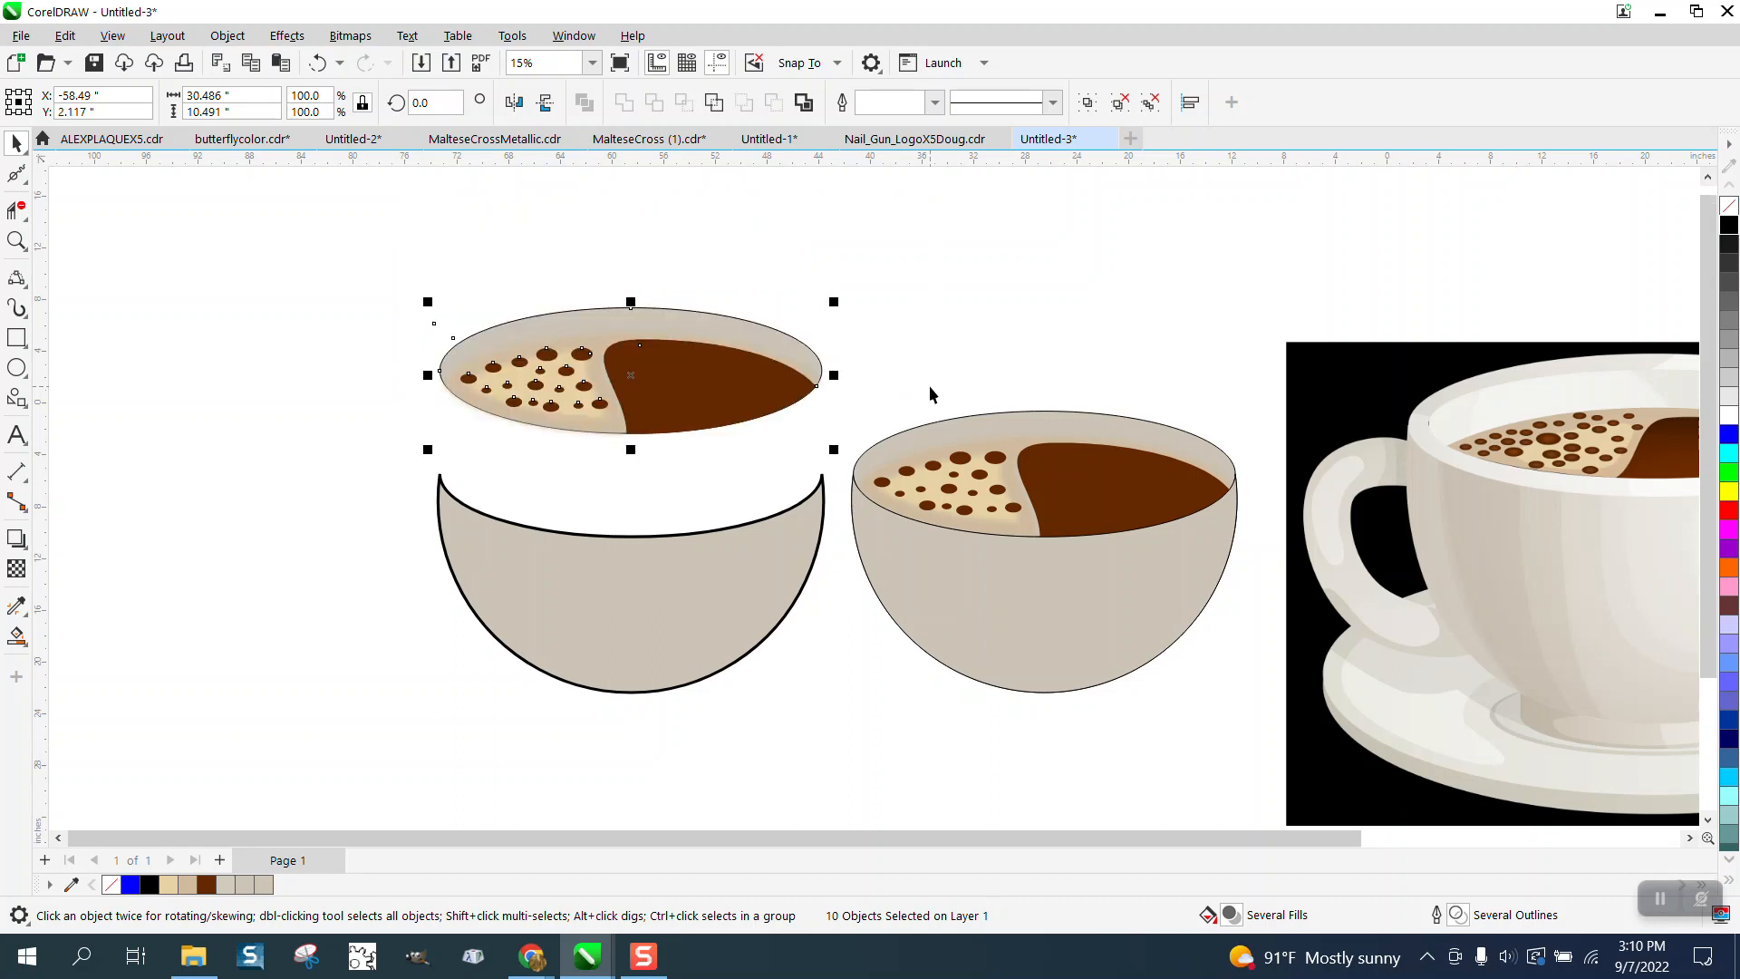
key(Down)
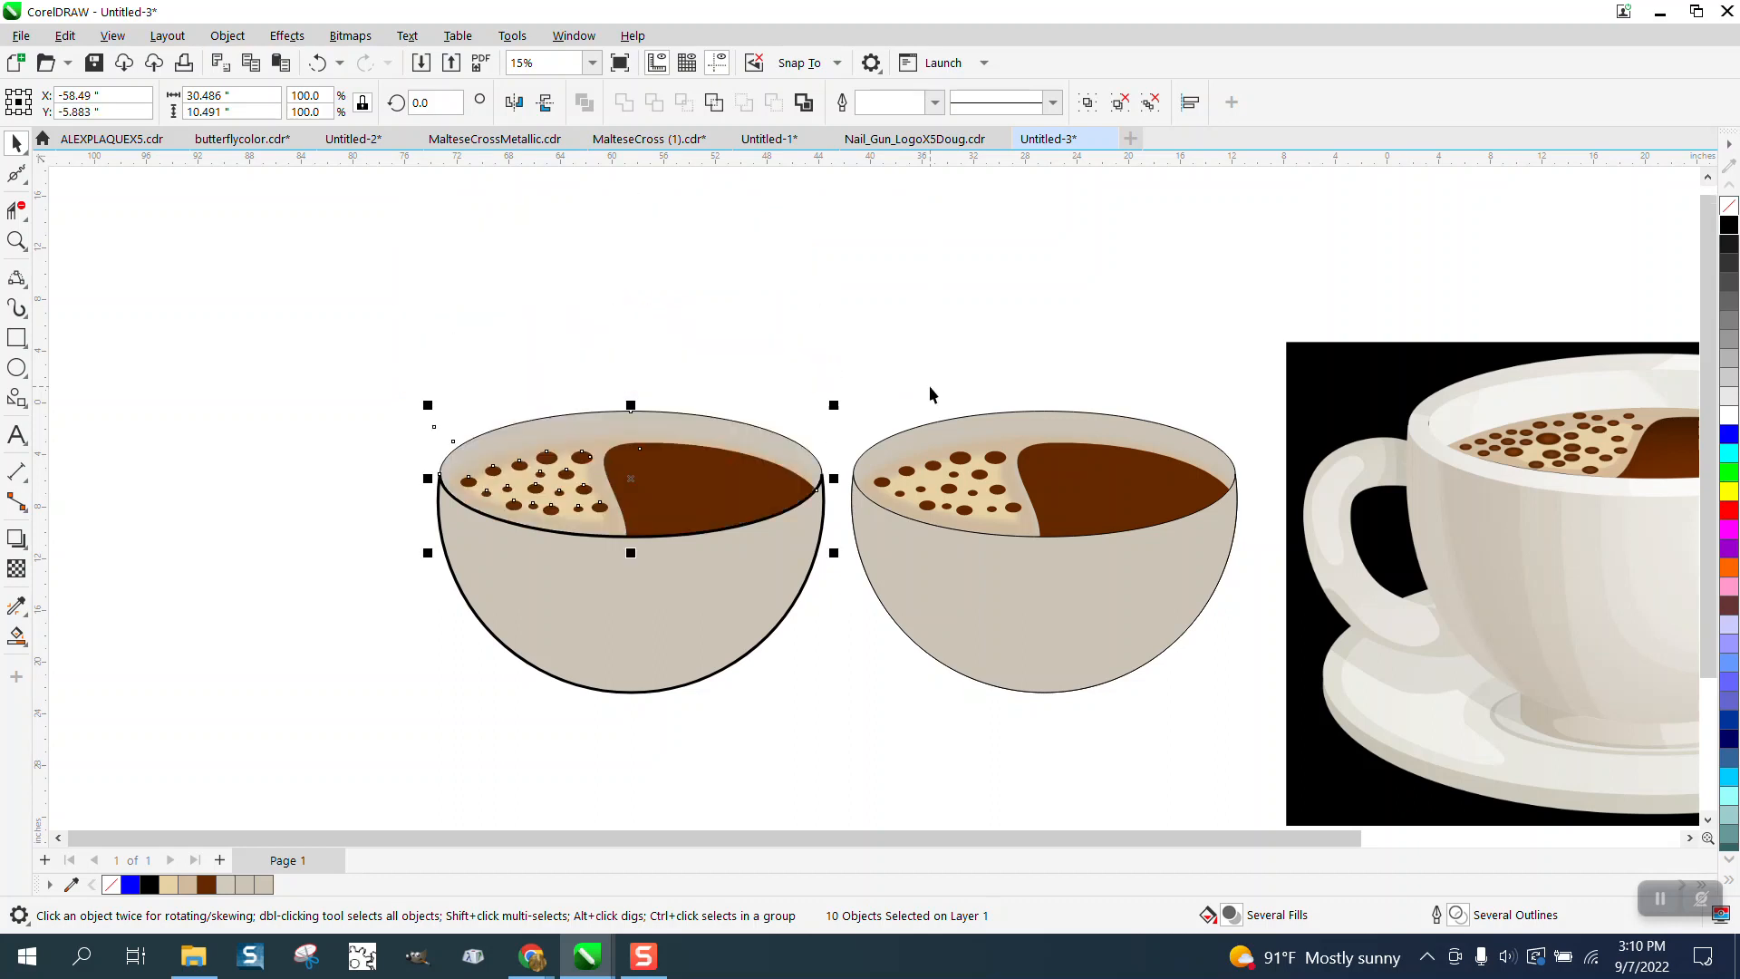
click(909, 380)
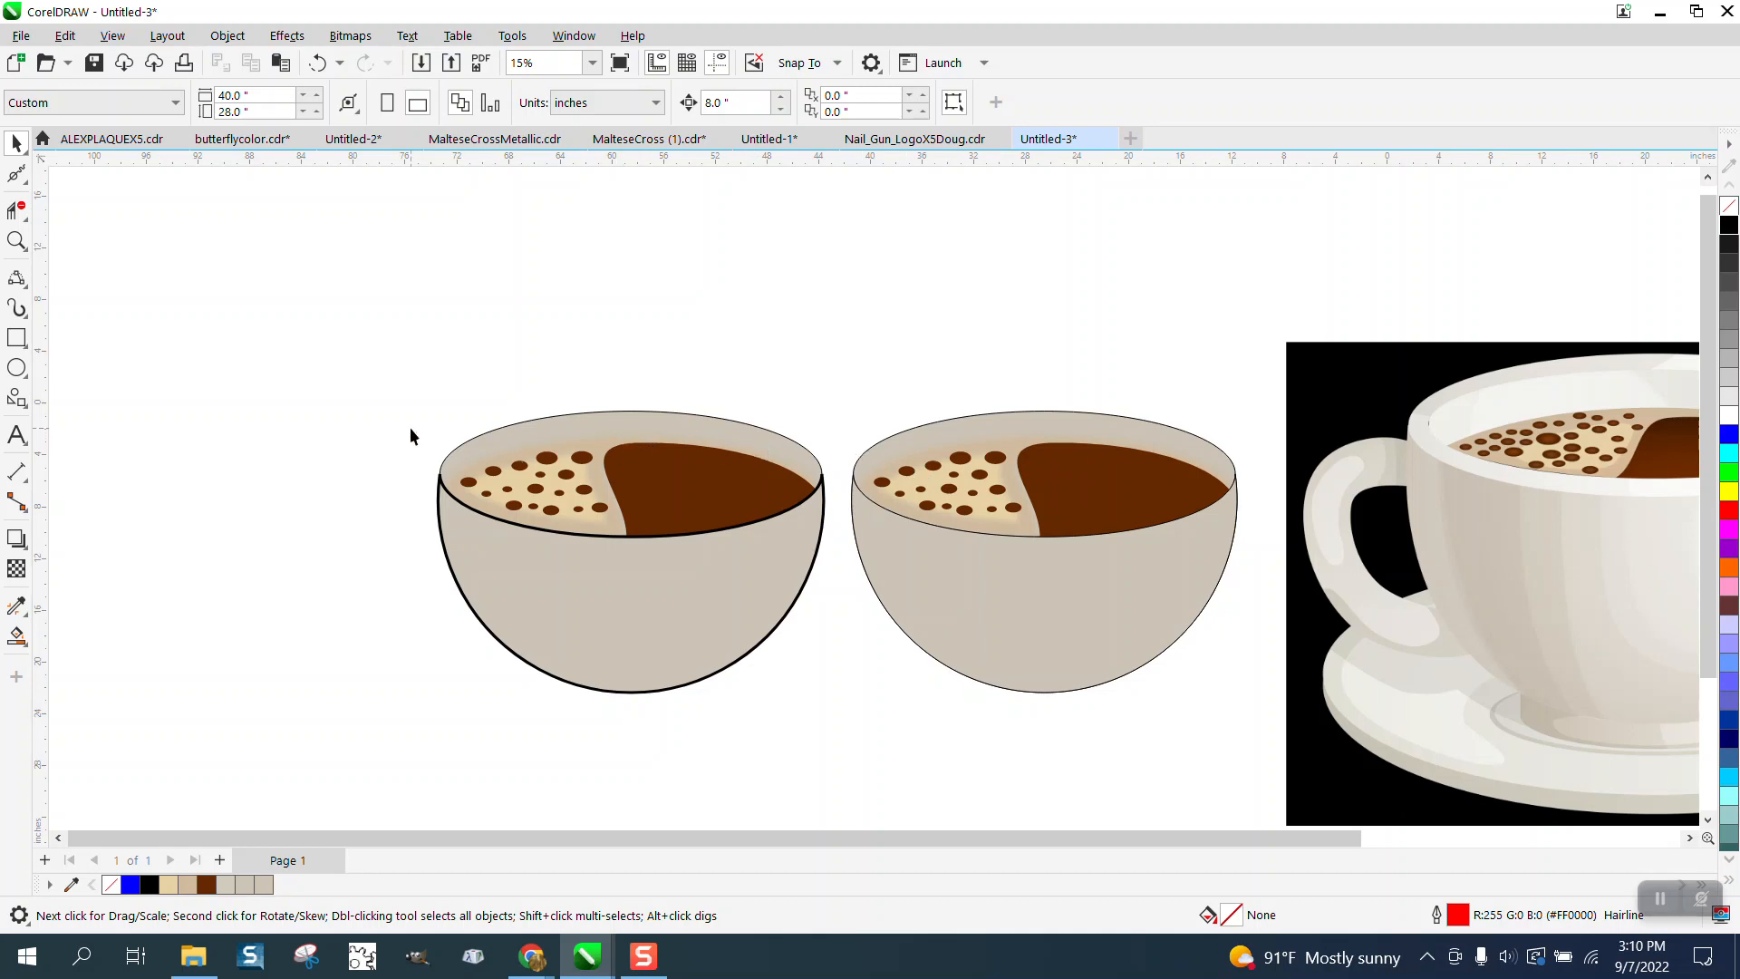
- Move the coffee and foam objects upward again, leaving the rim ellipse on the bowl
drag(413, 433, 835, 569)
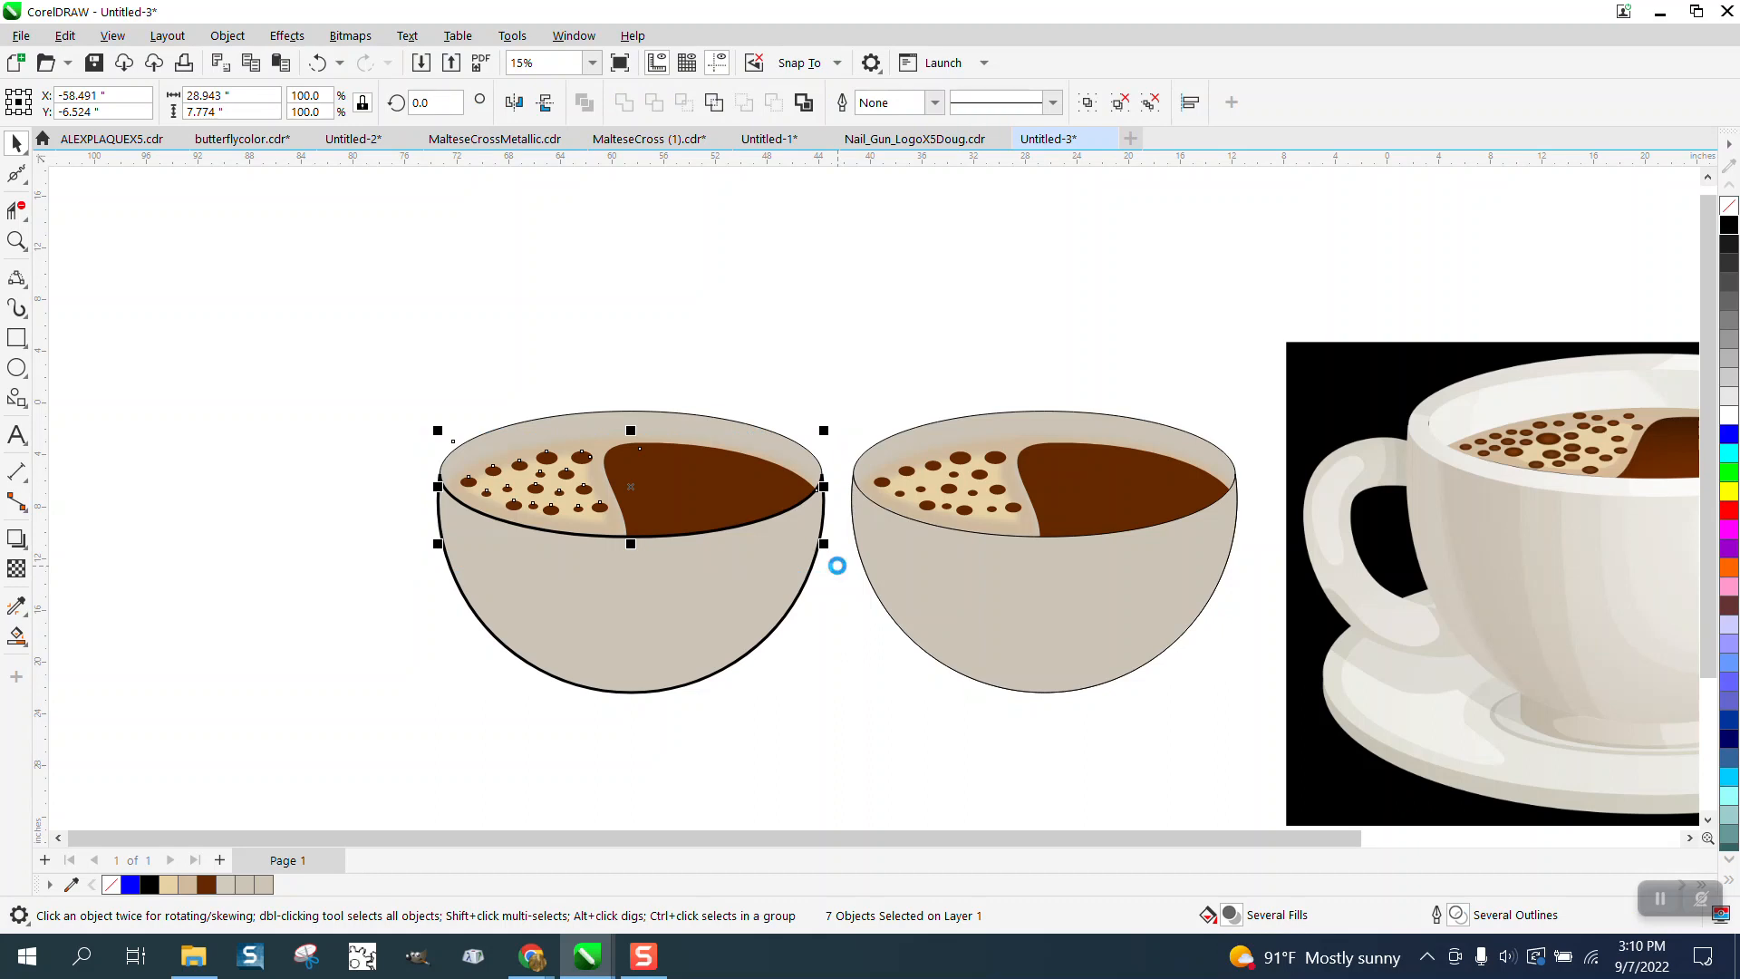
key(Up)
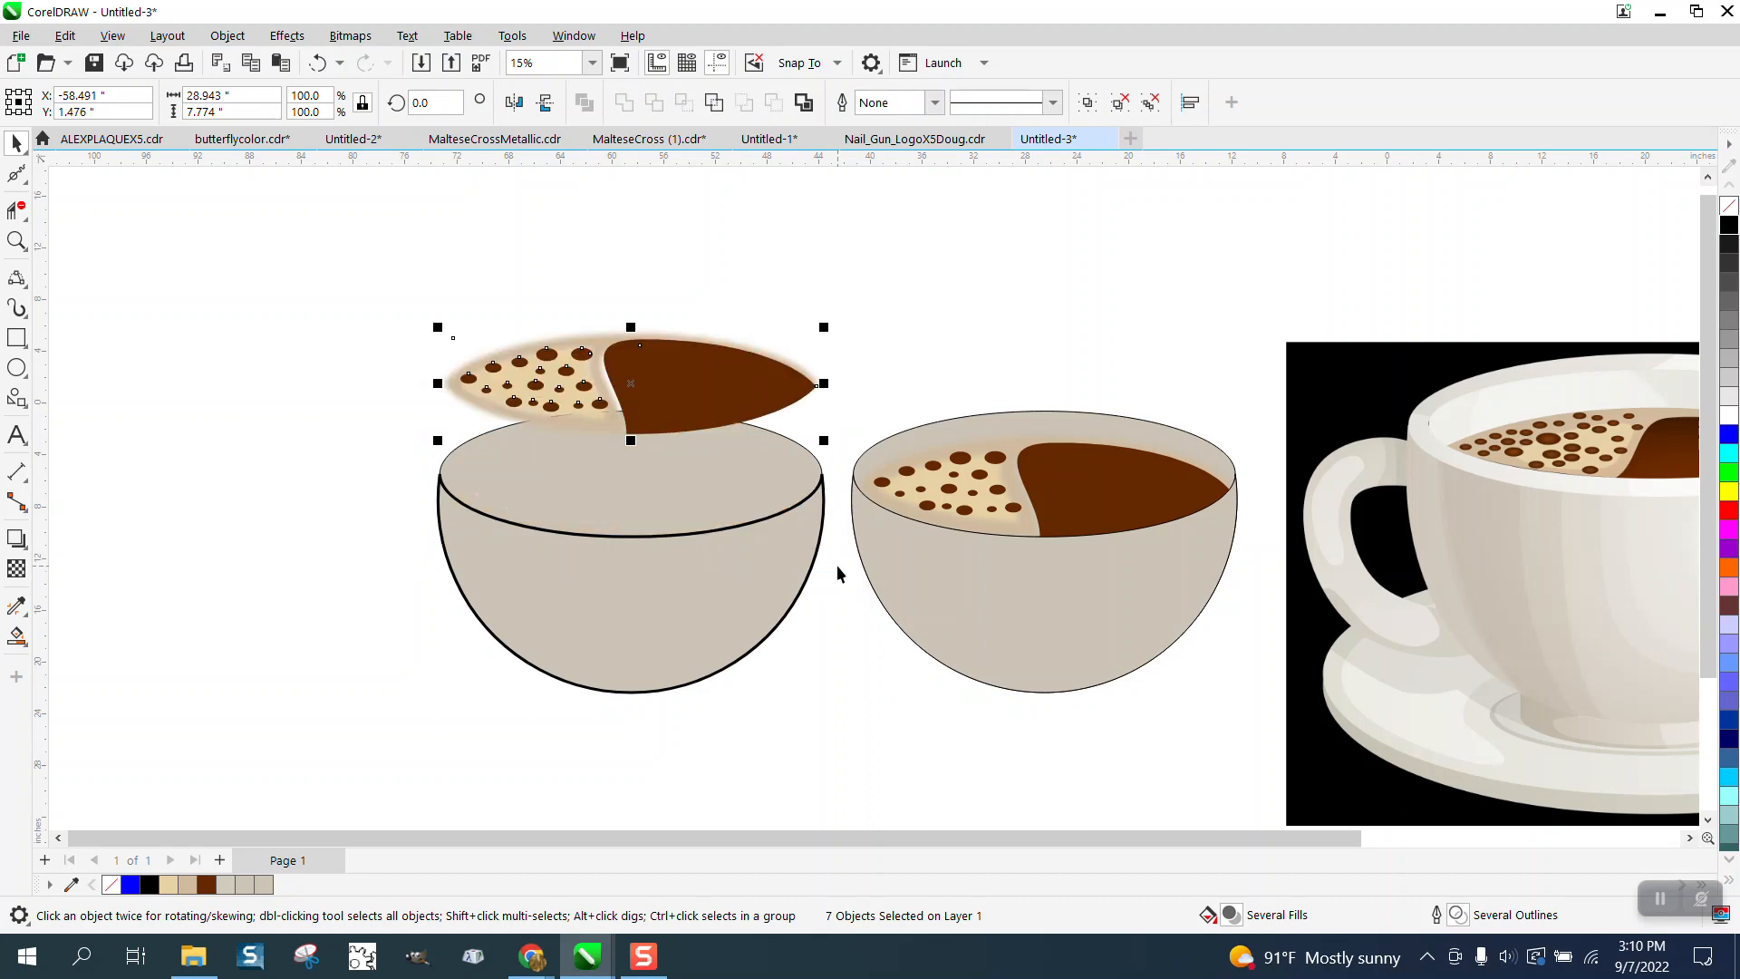
key(Up)
click(678, 461)
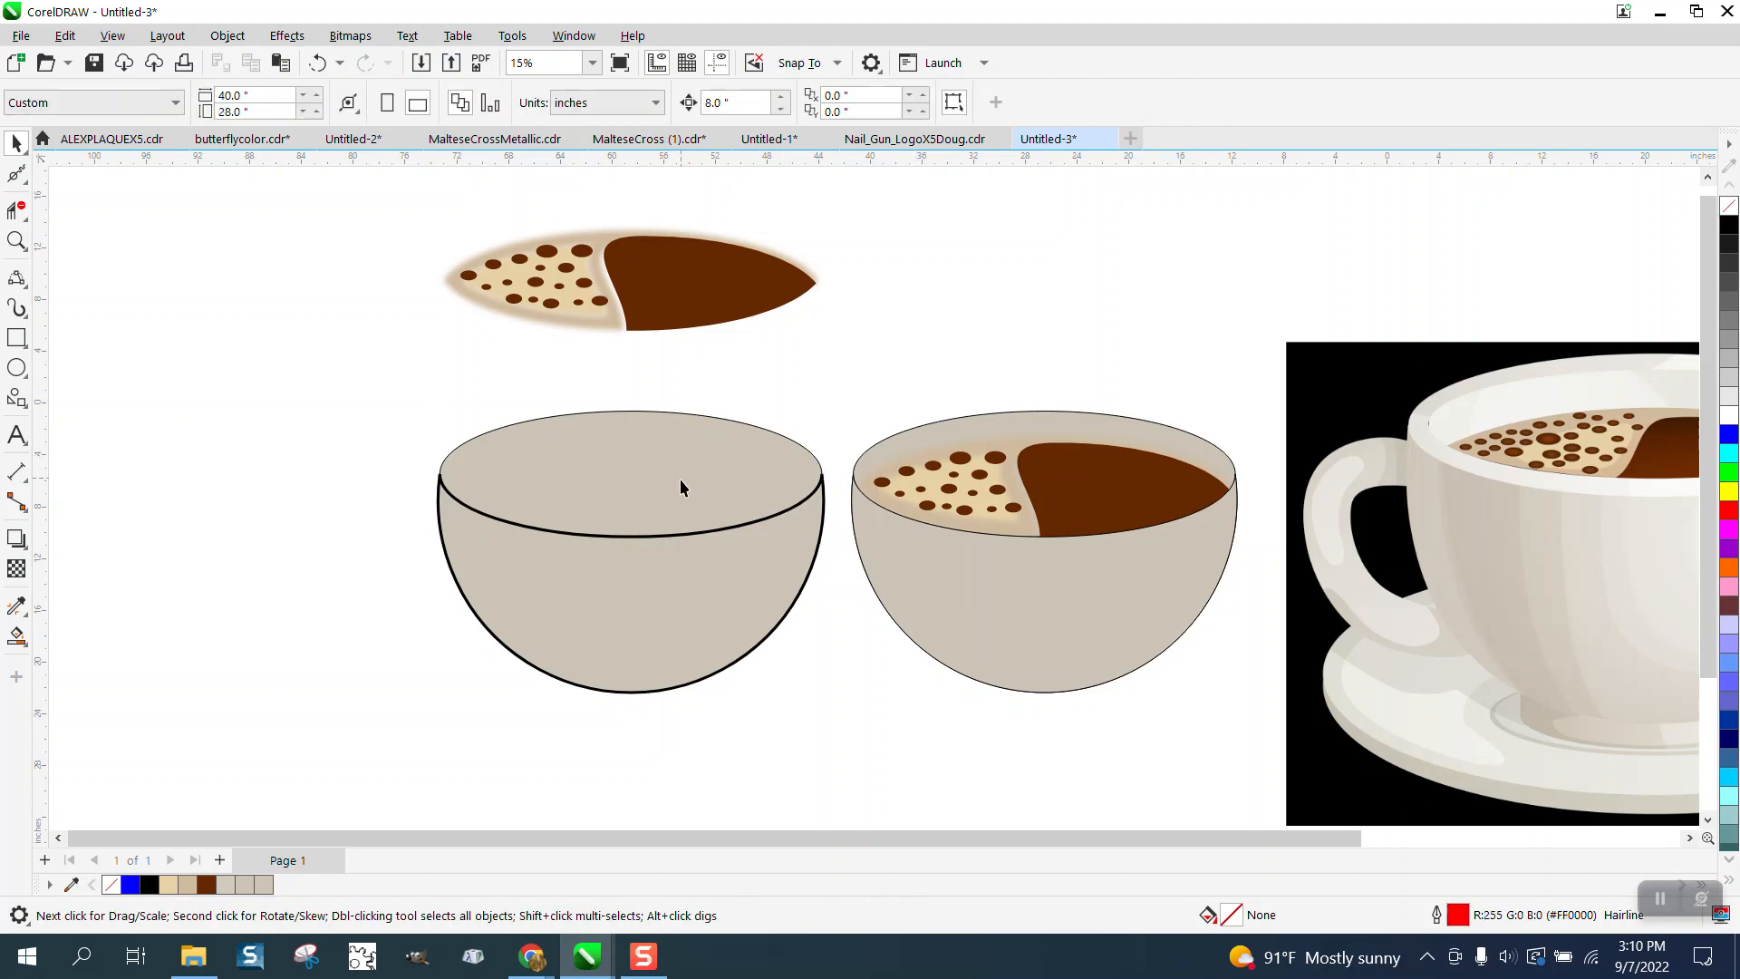
drag(679, 479, 298, 466)
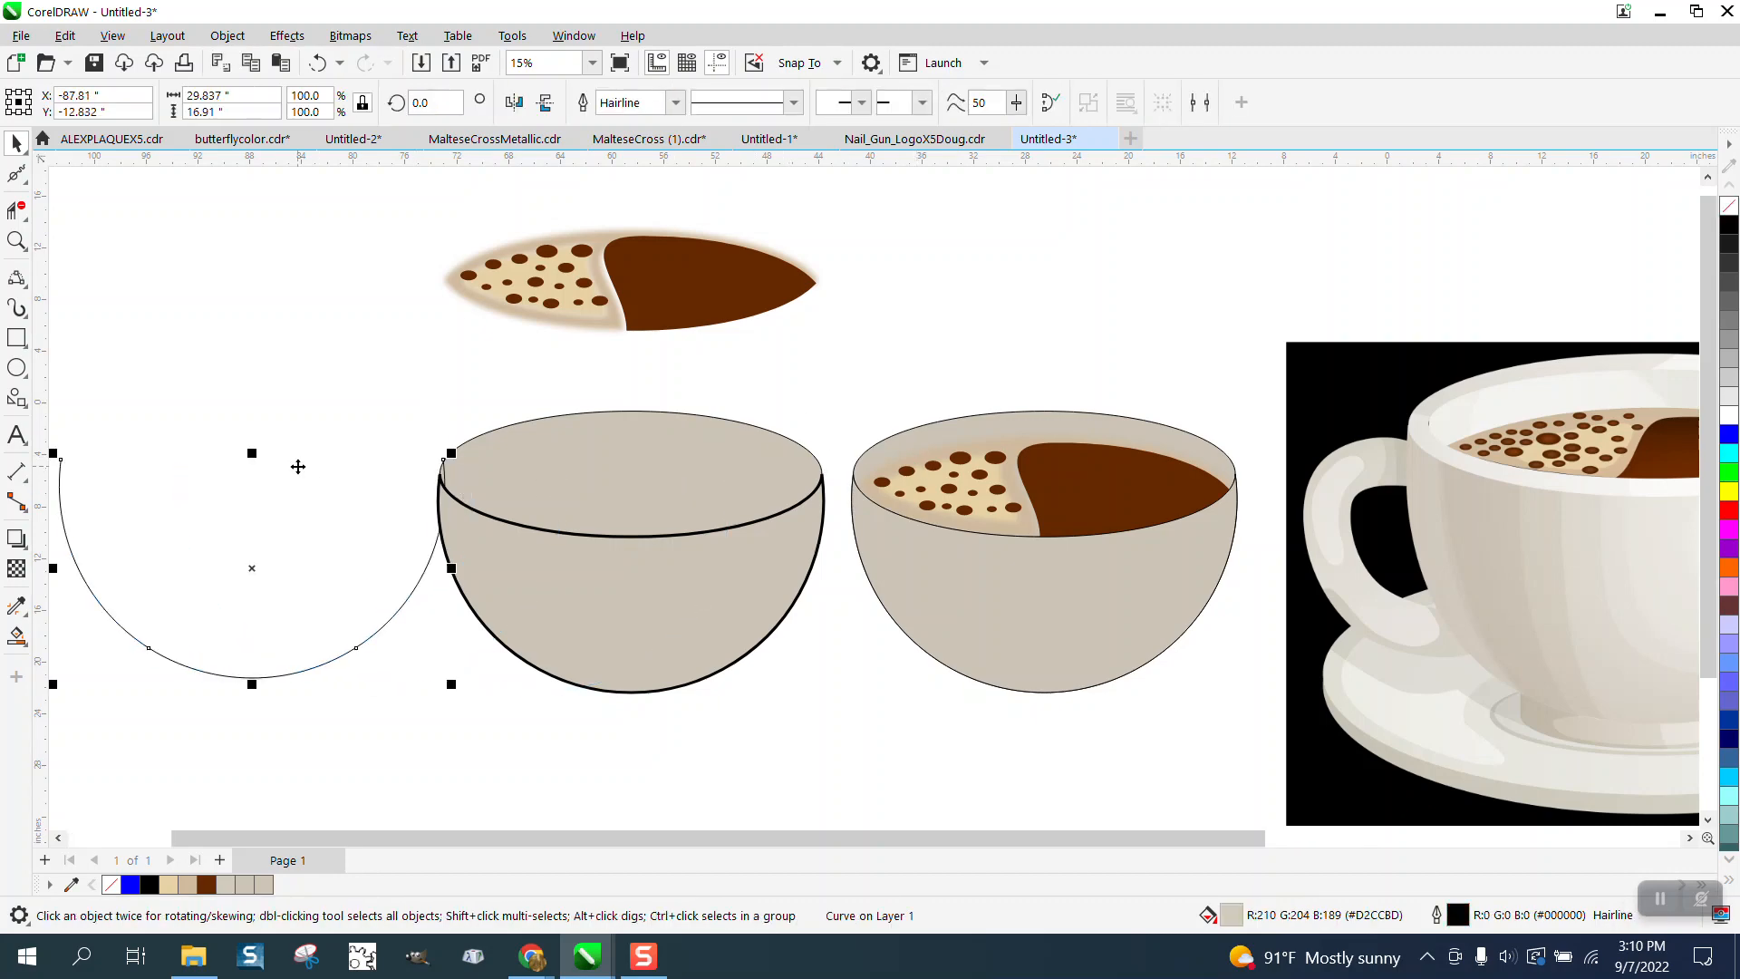
click(318, 63)
click(926, 373)
click(736, 424)
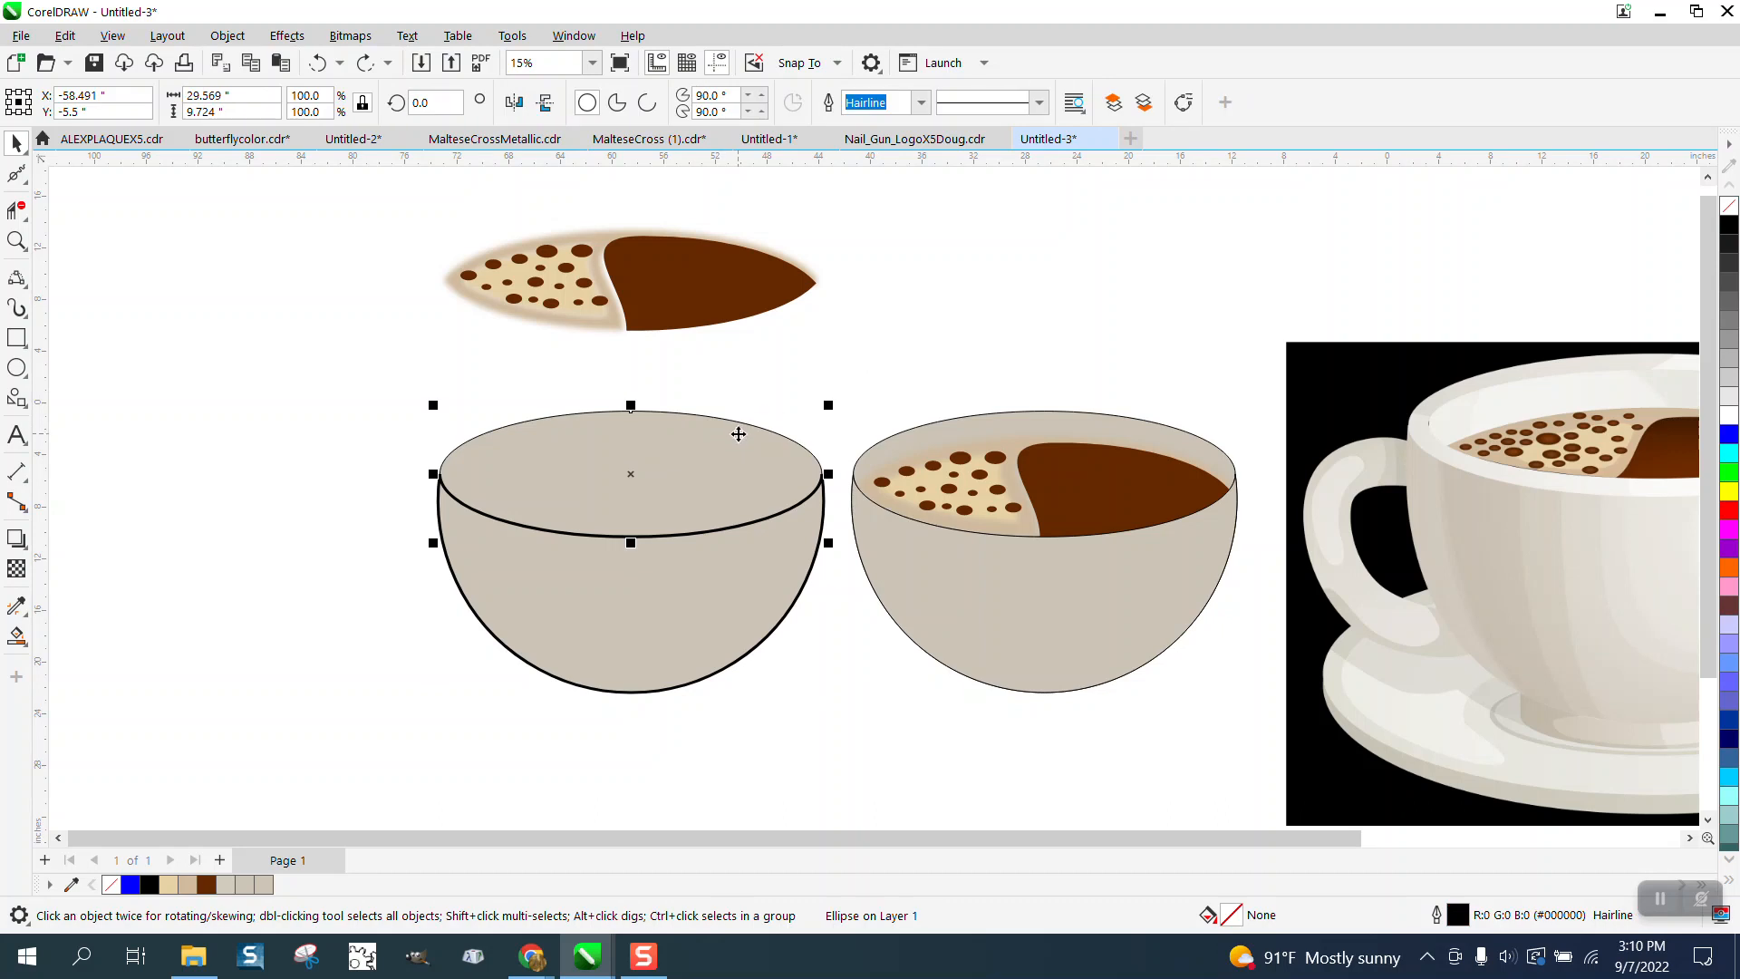
drag(735, 428, 412, 378)
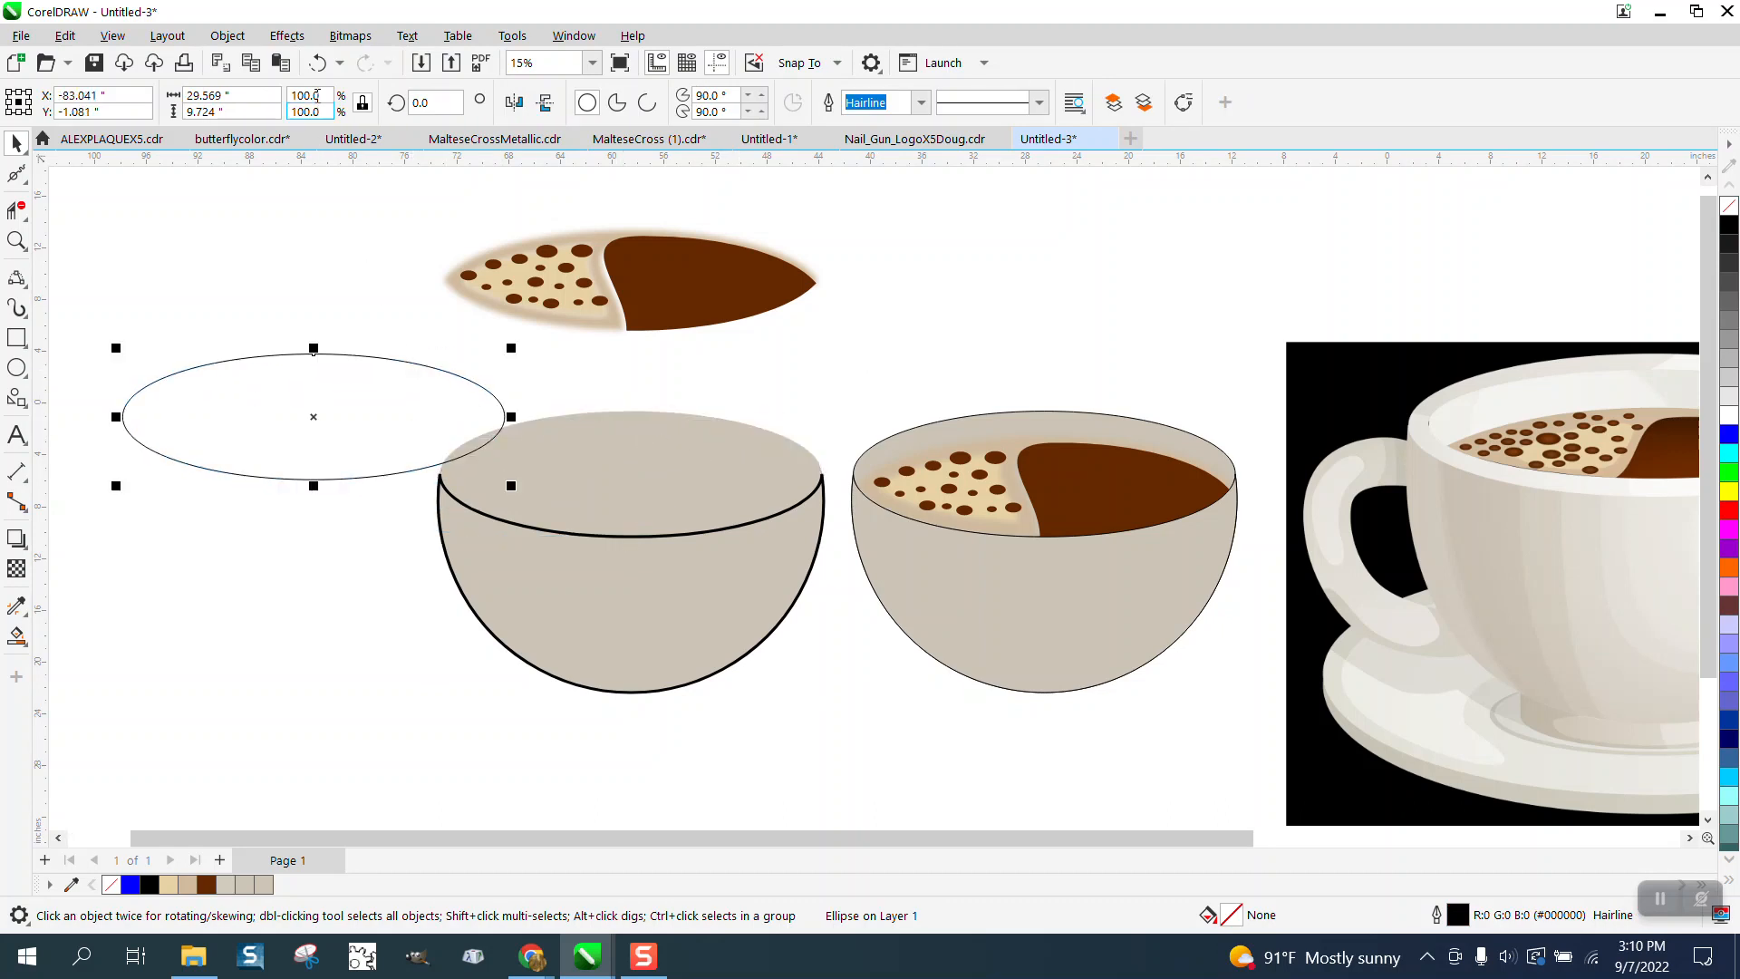
click(317, 63)
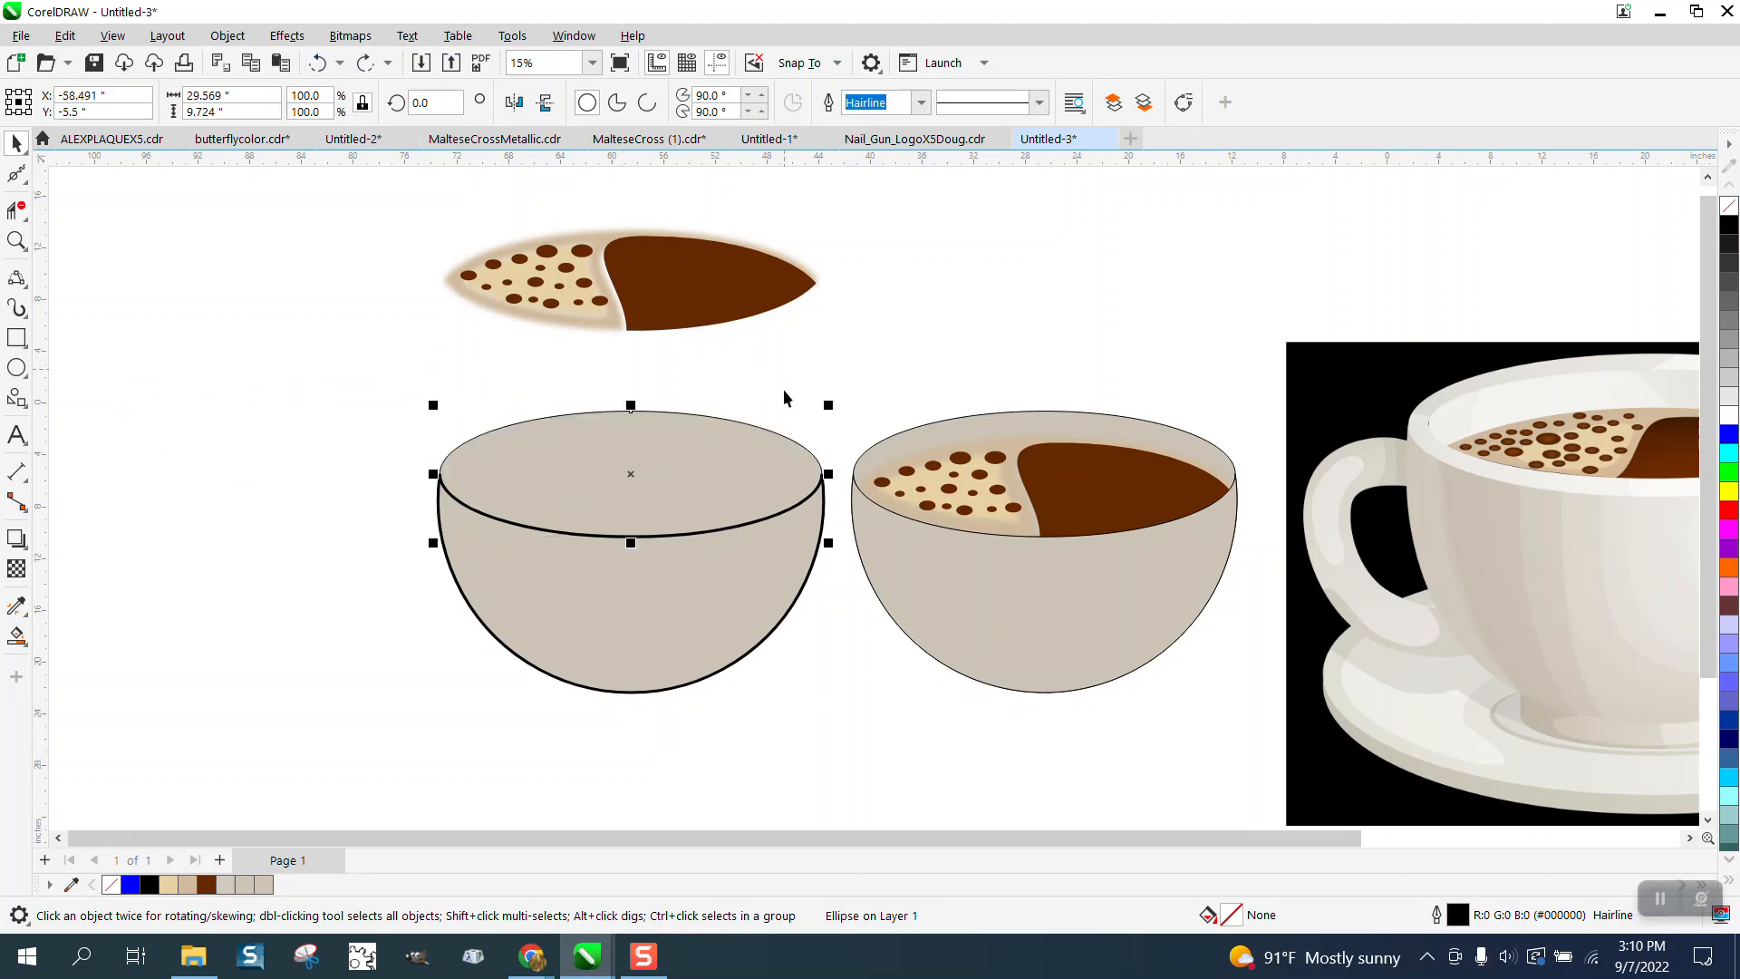
- Delete the beige fill object covering the top of the left bowl, leaving the rim ellipse in place
drag(783, 442, 738, 449)
key(Delete)
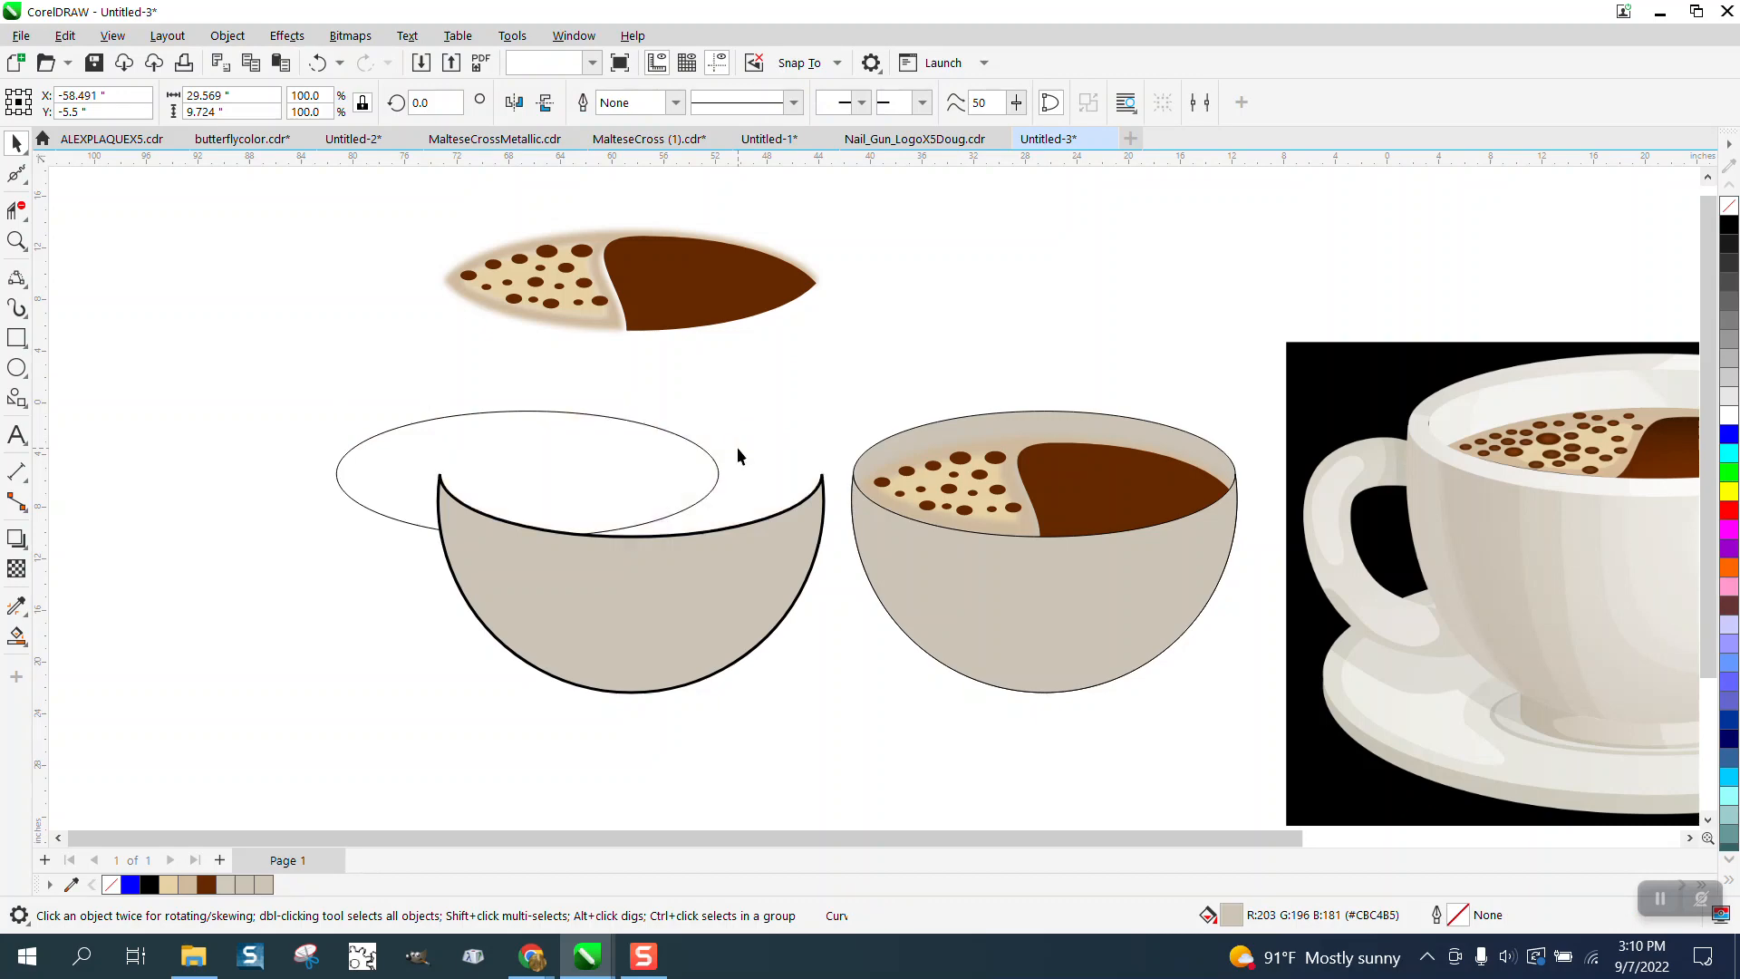
click(685, 463)
key(ctrl+z)
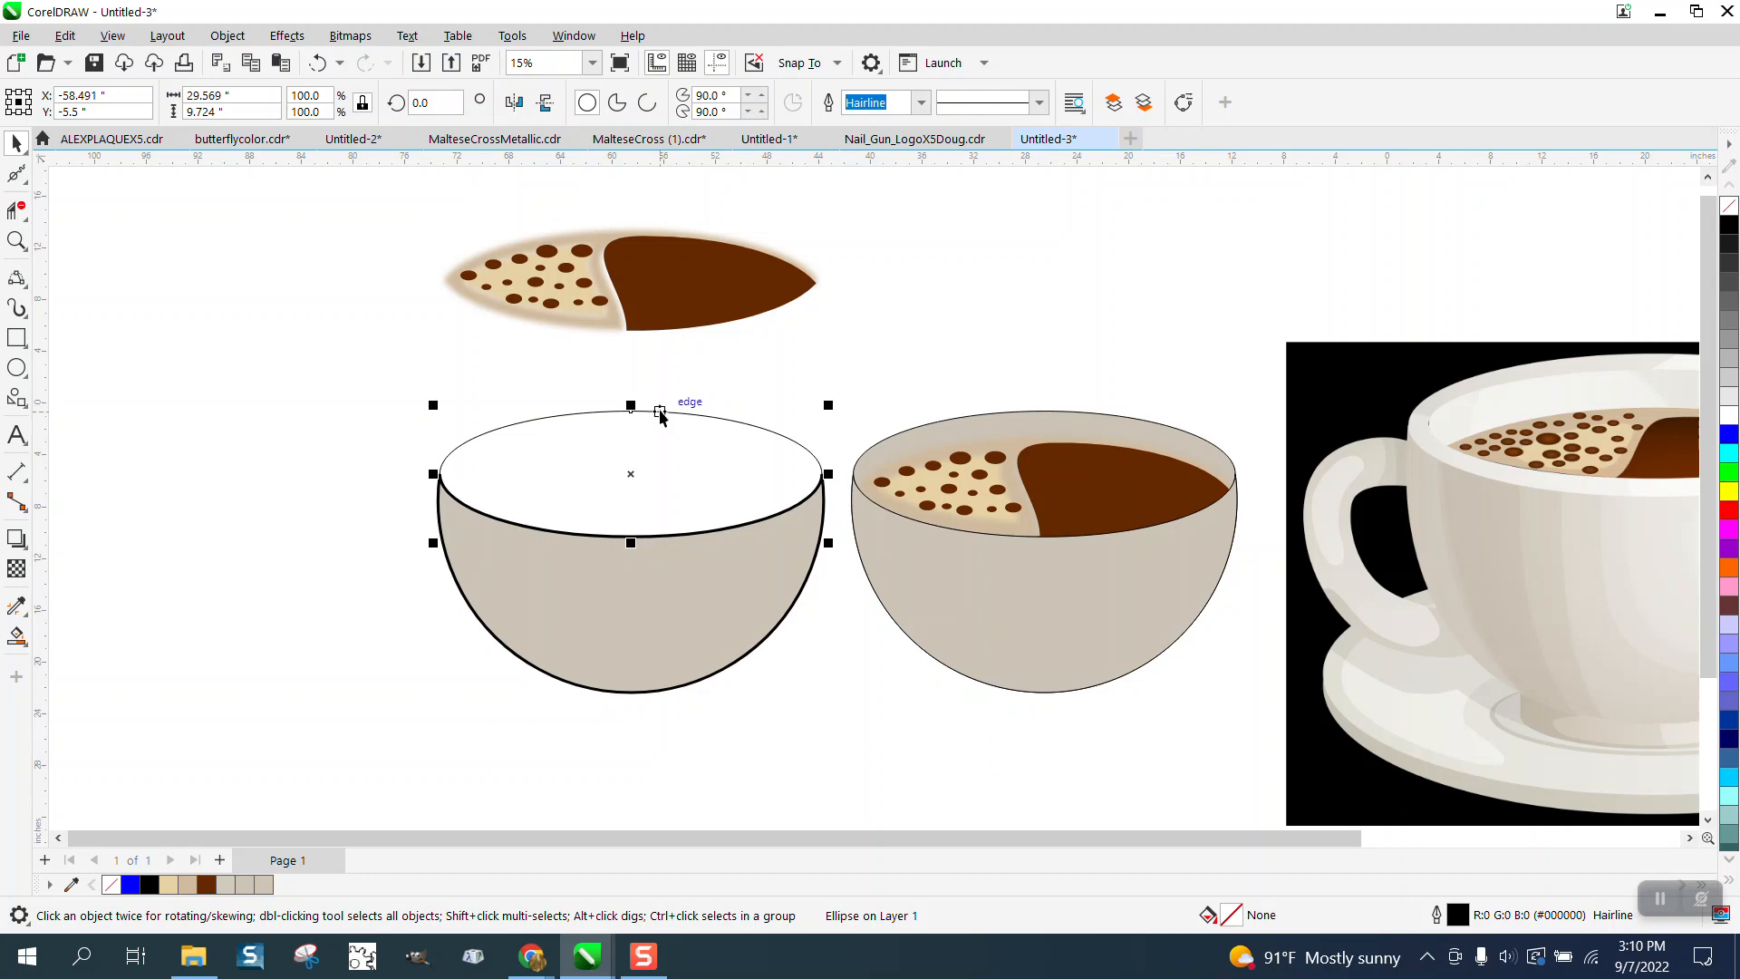
- Move the left bowl body down, away from the rim ellipse
click(668, 566)
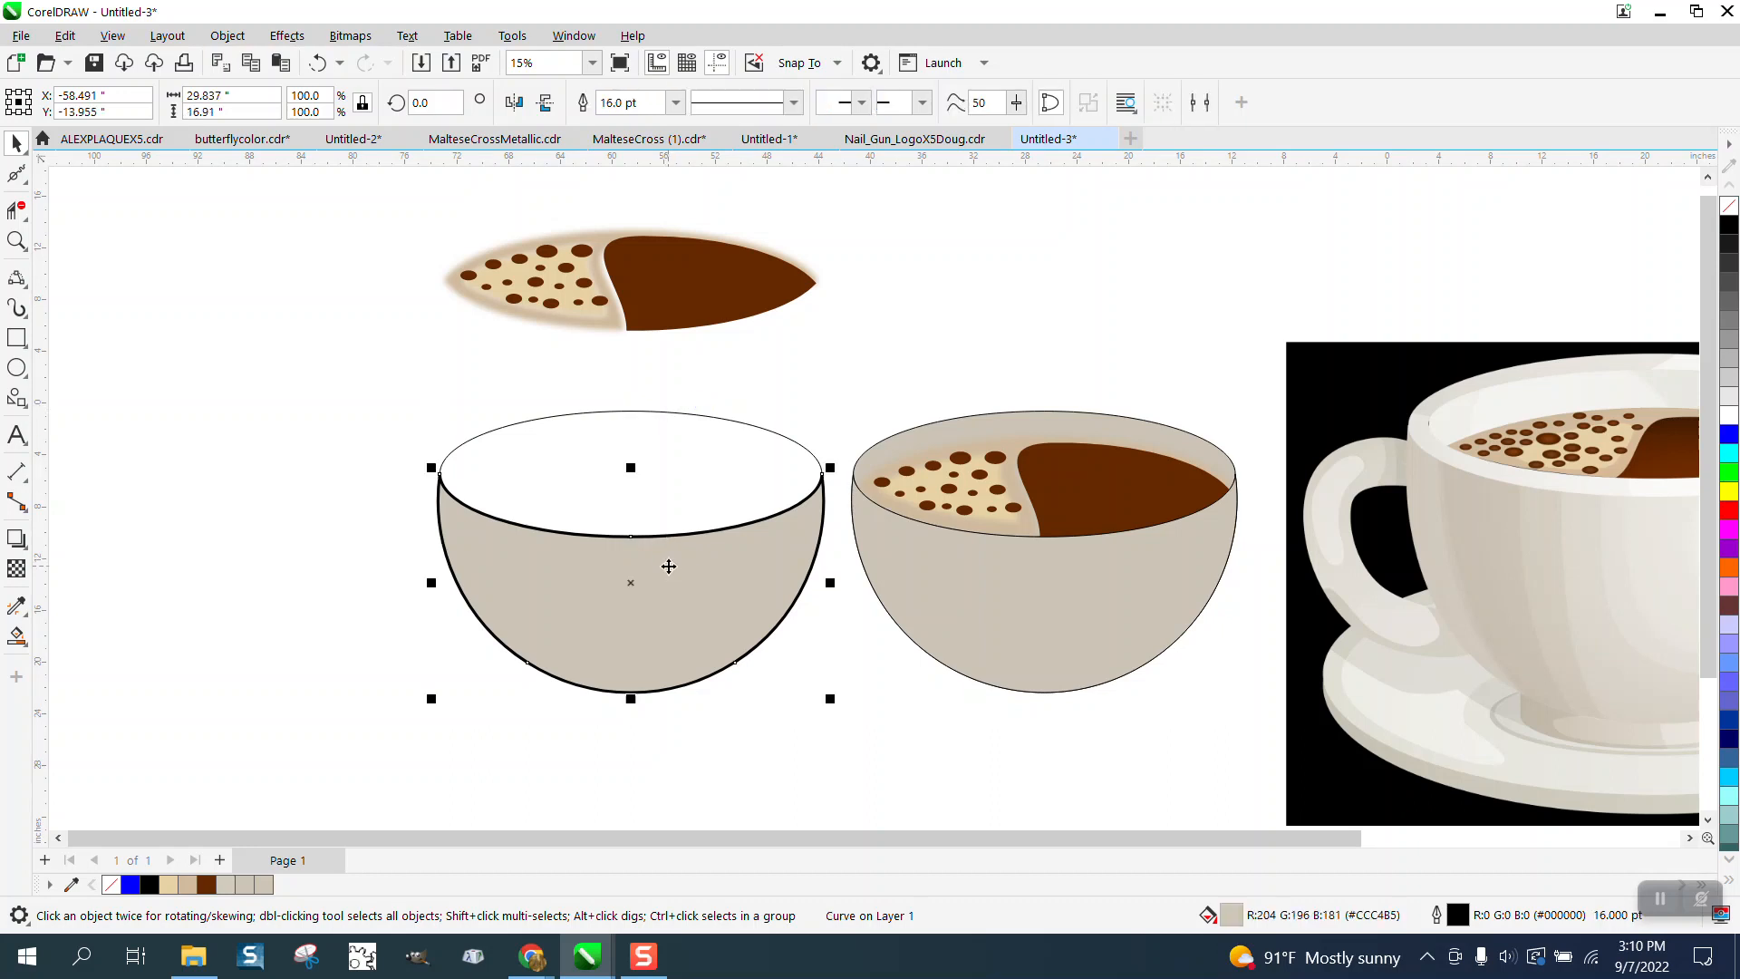
key(Down)
- Duplicate the rim ellipse slightly lower and delete the copy's lower arc with Virtual Segment Delete
click(740, 423)
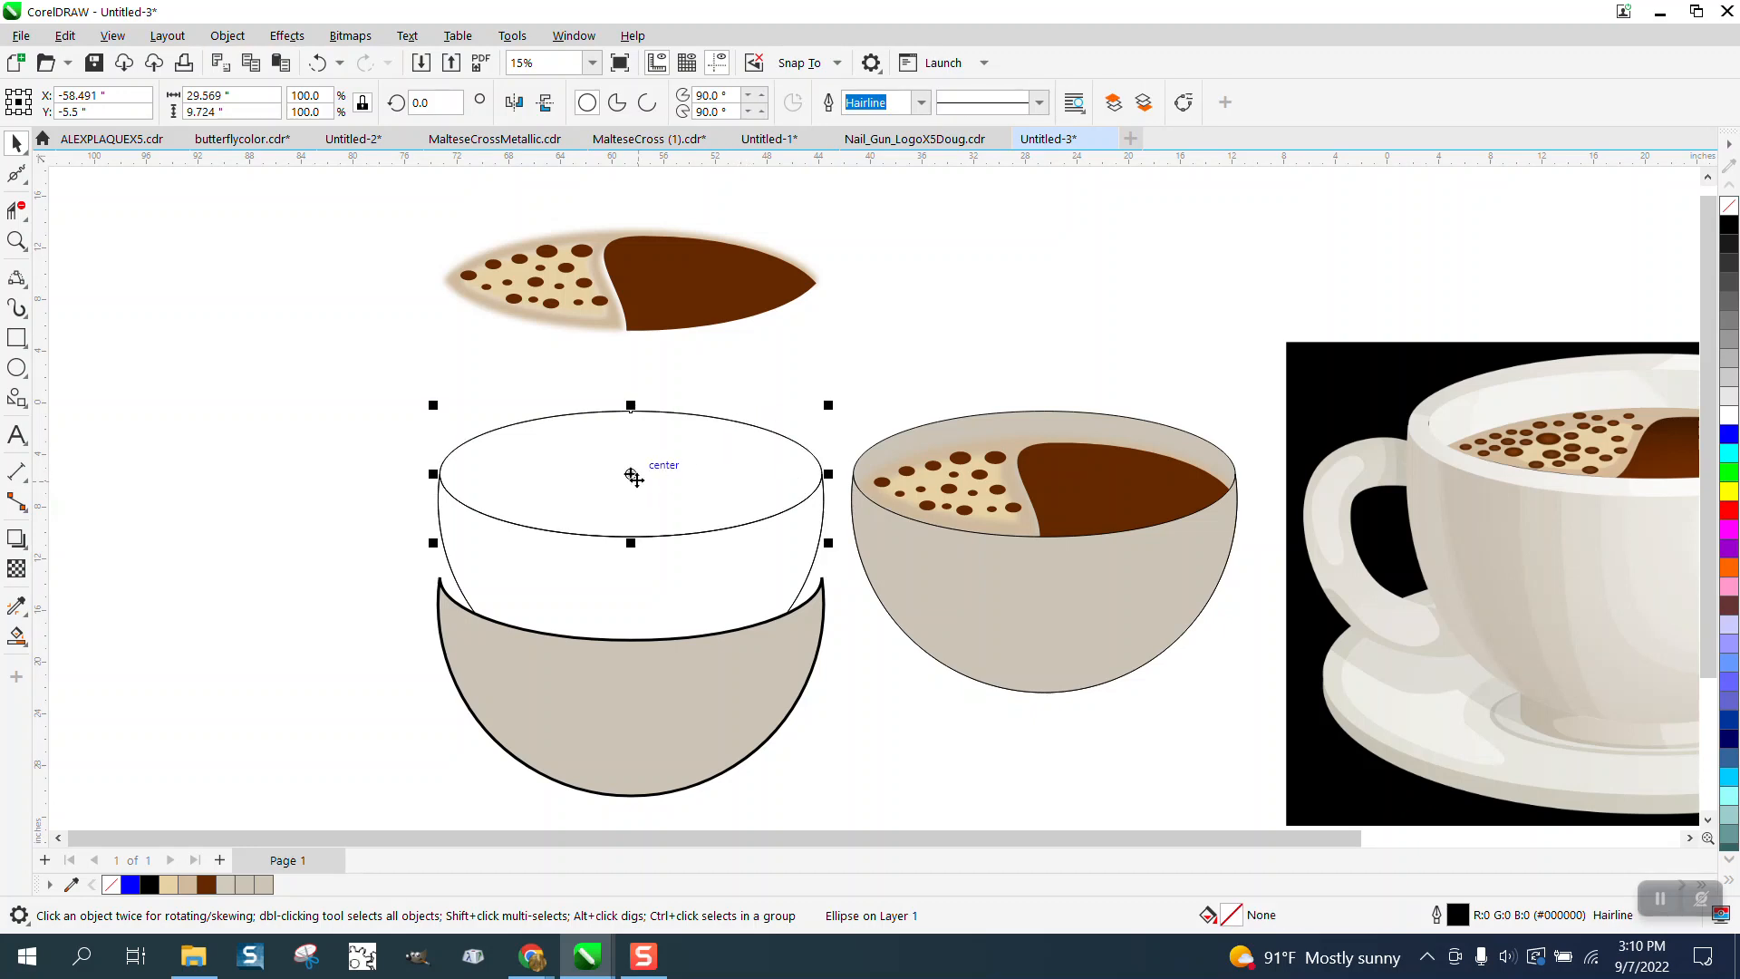
drag(635, 475, 633, 500)
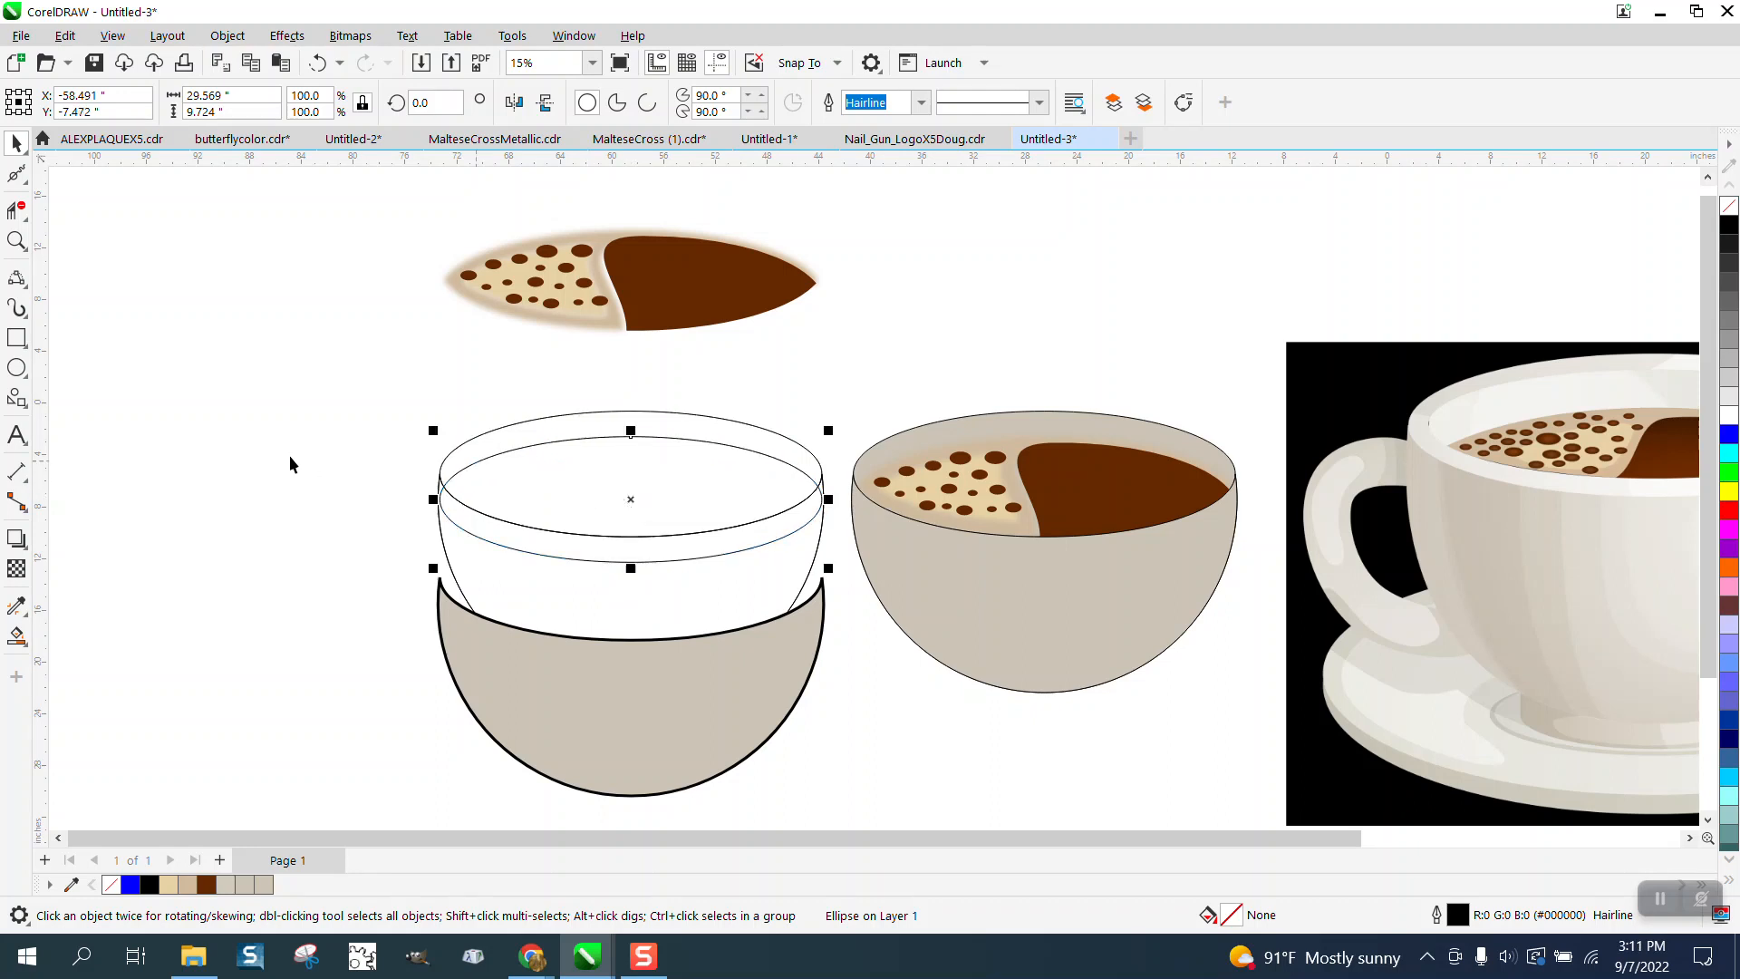
click(14, 210)
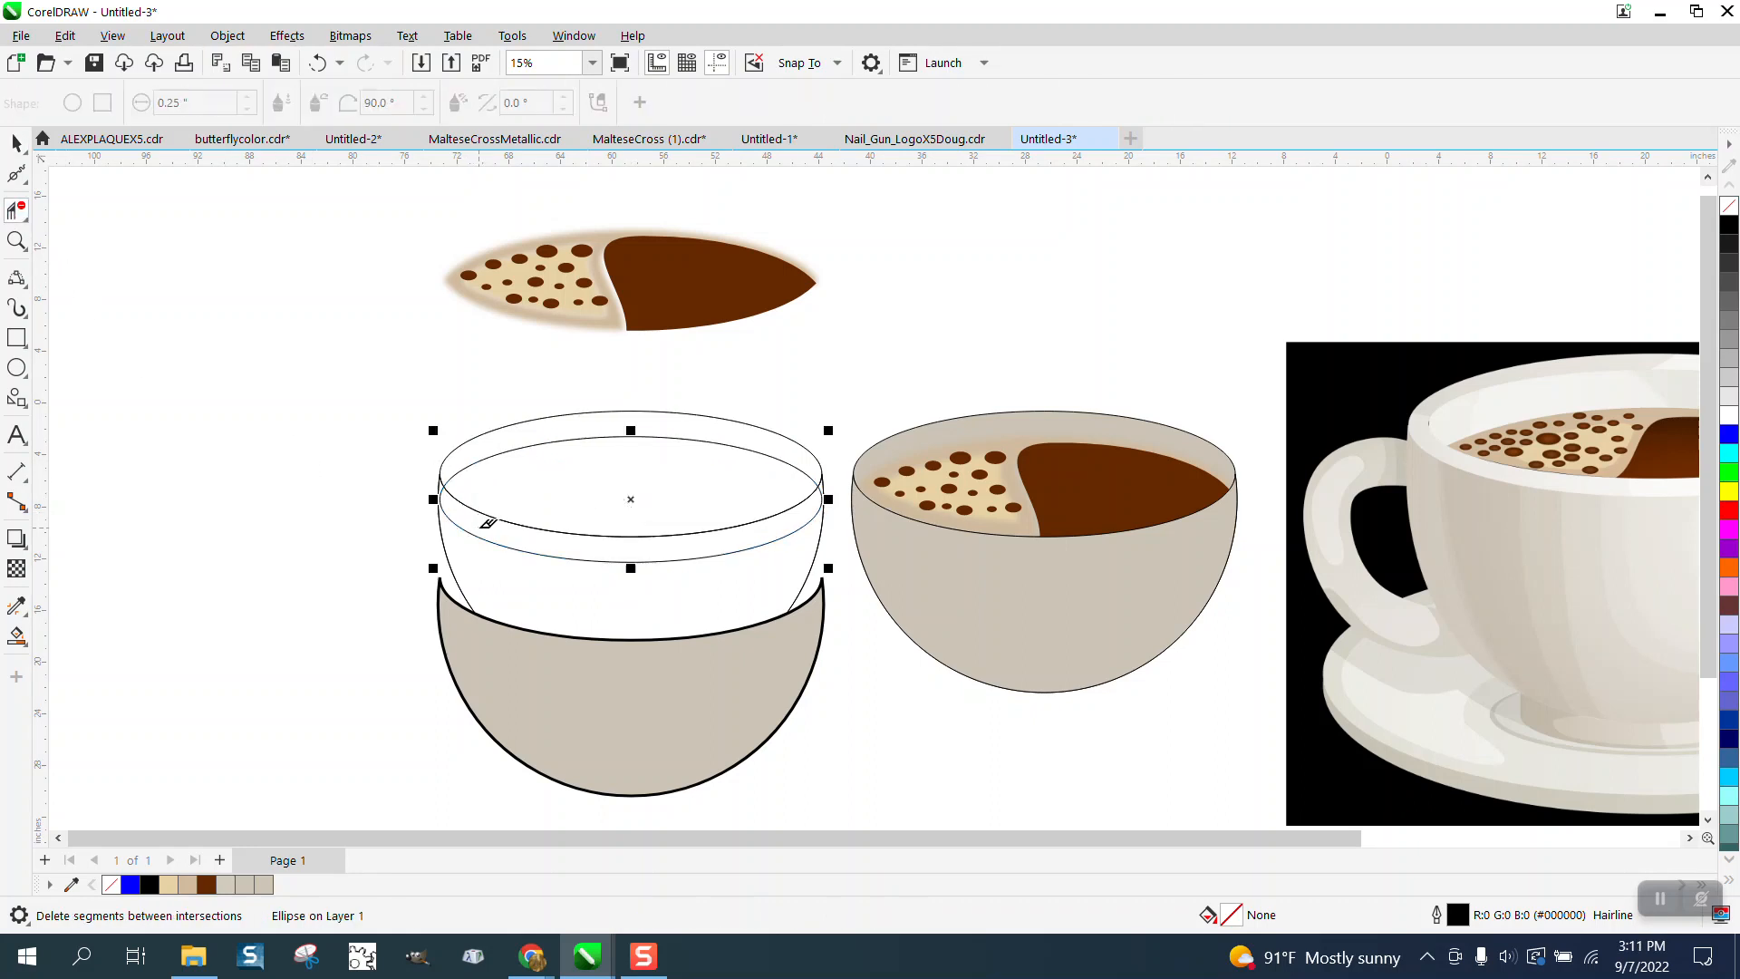
click(484, 524)
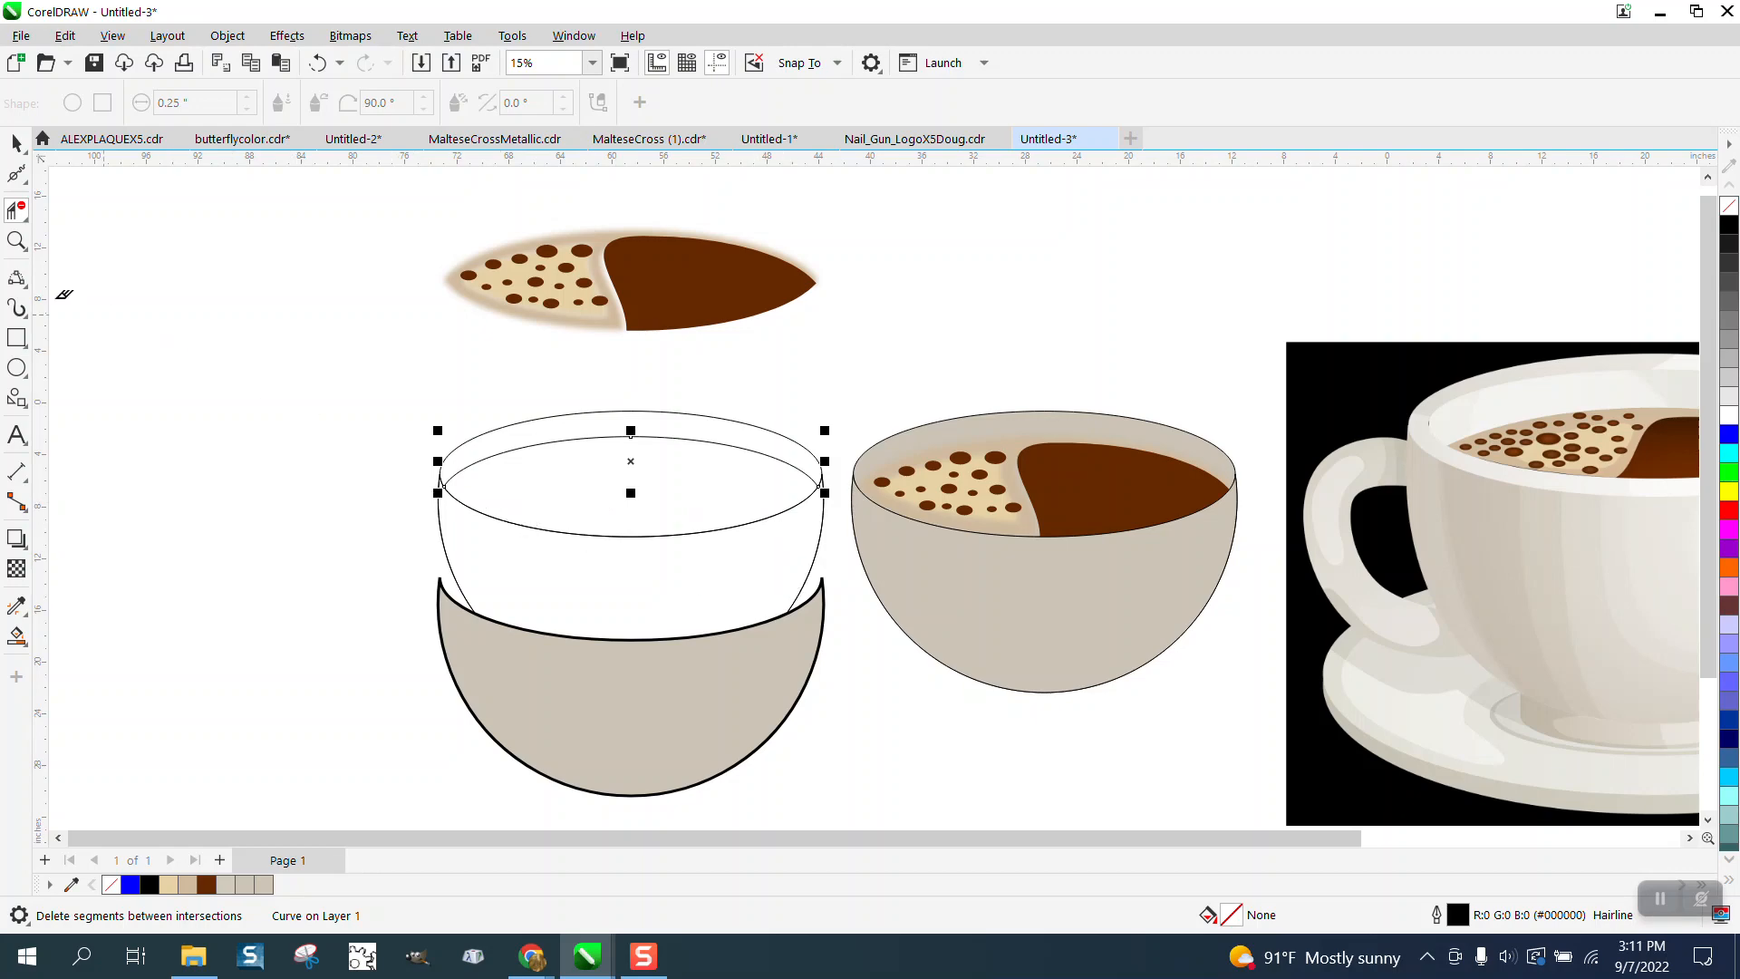
- Smart Fill the band between the two rim arcs with the colour sampled from the reference cup's inner rim
click(16, 240)
drag(402, 438, 852, 573)
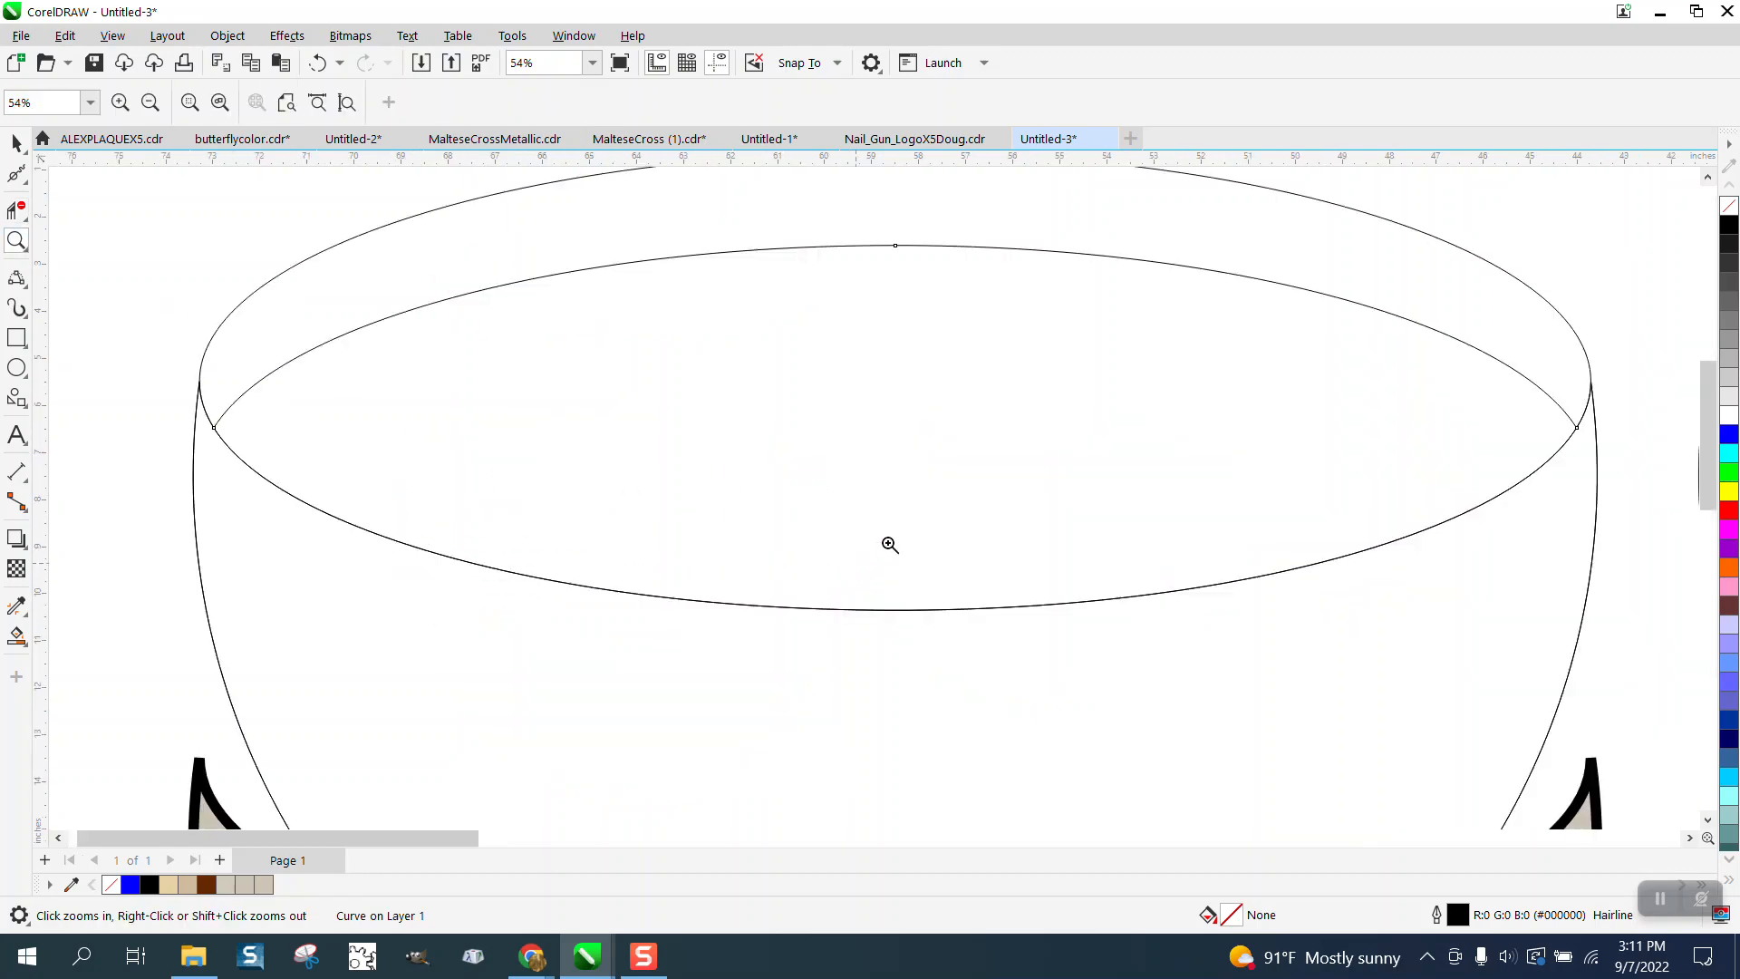
scroll(889, 544, down, 4)
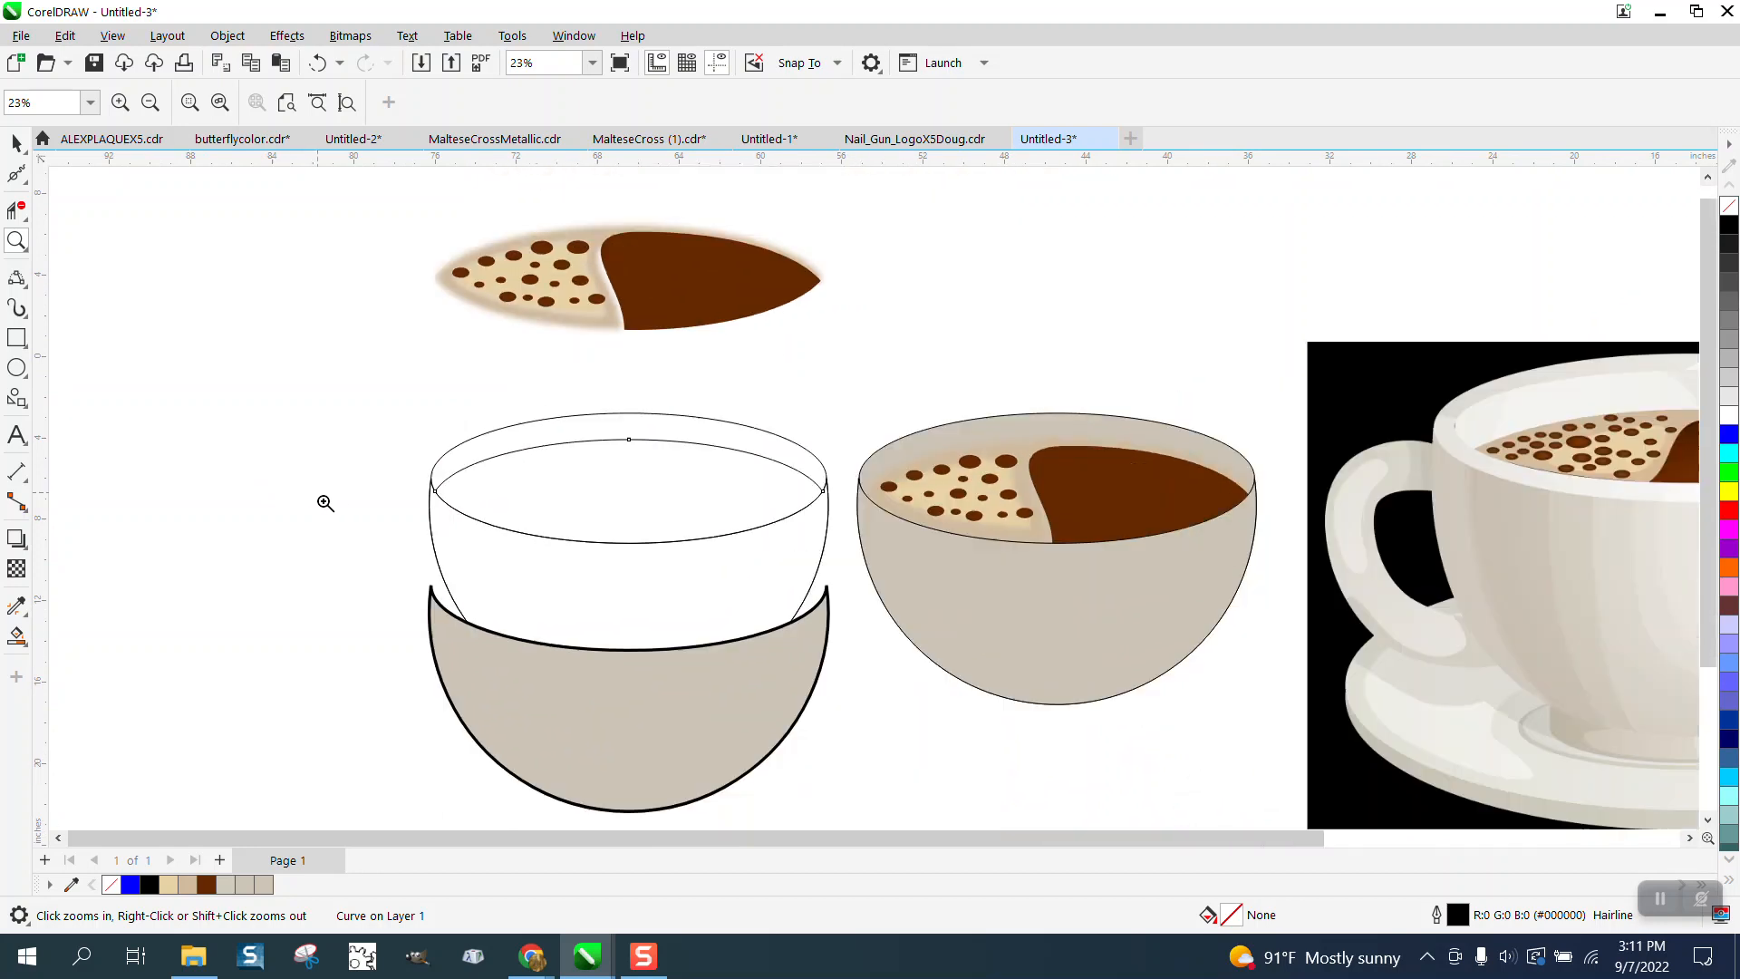
click(16, 637)
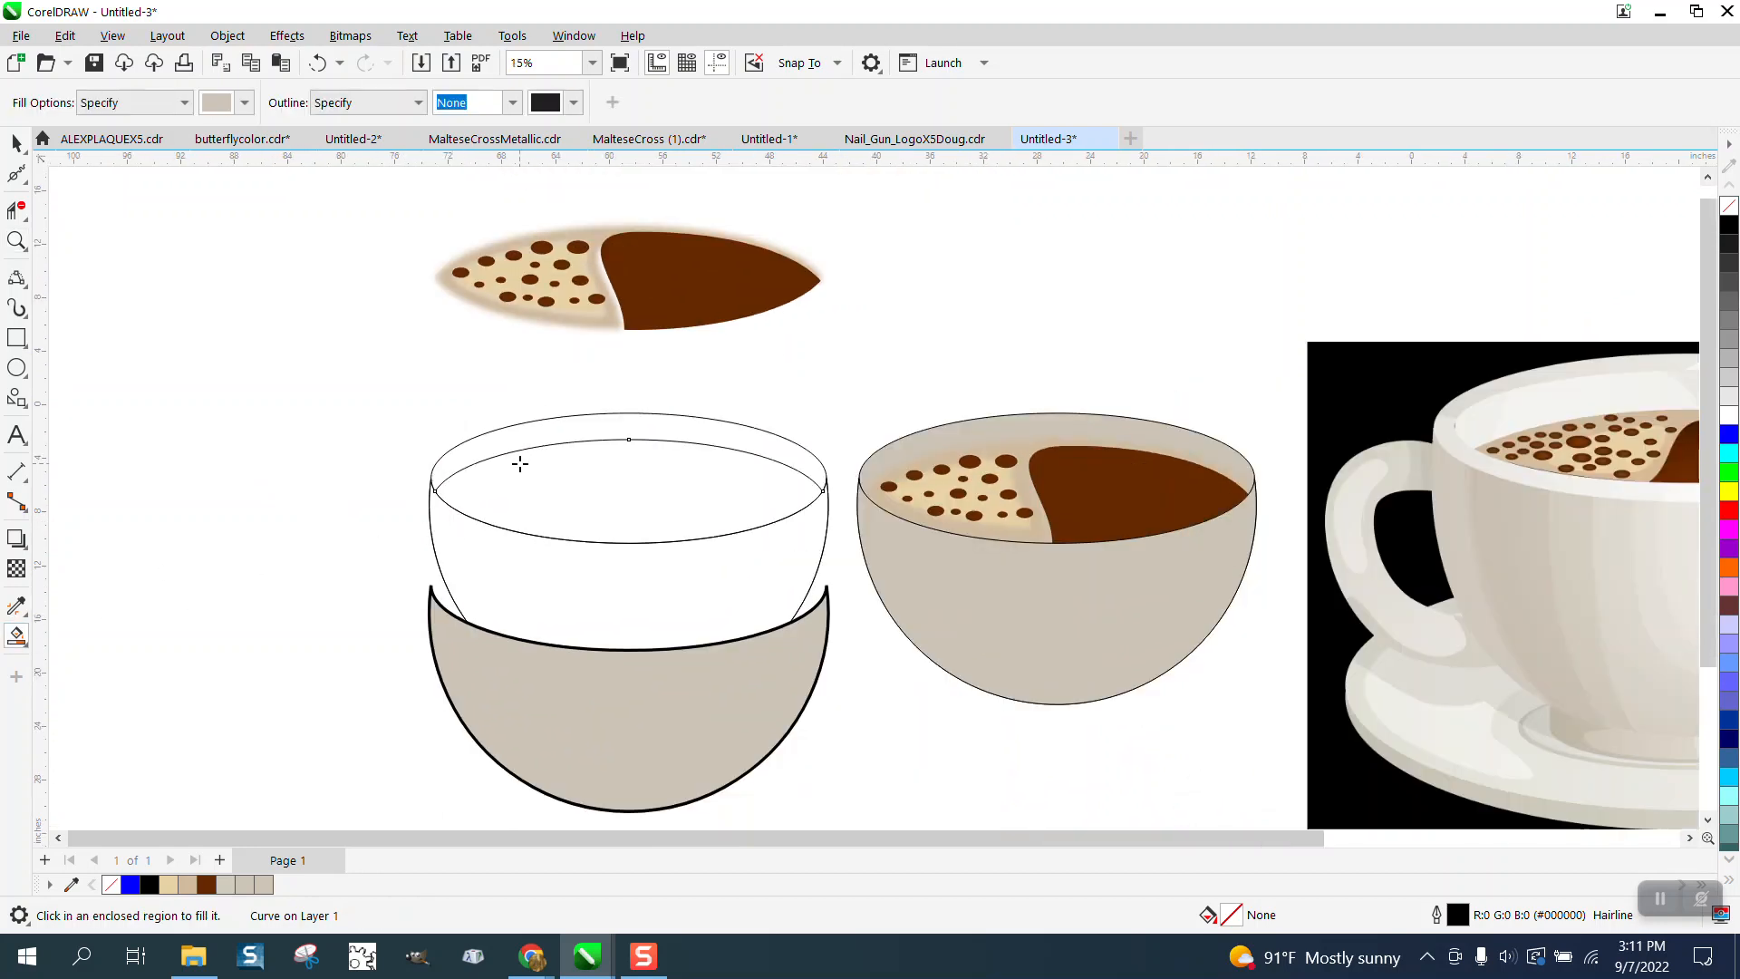
click(245, 102)
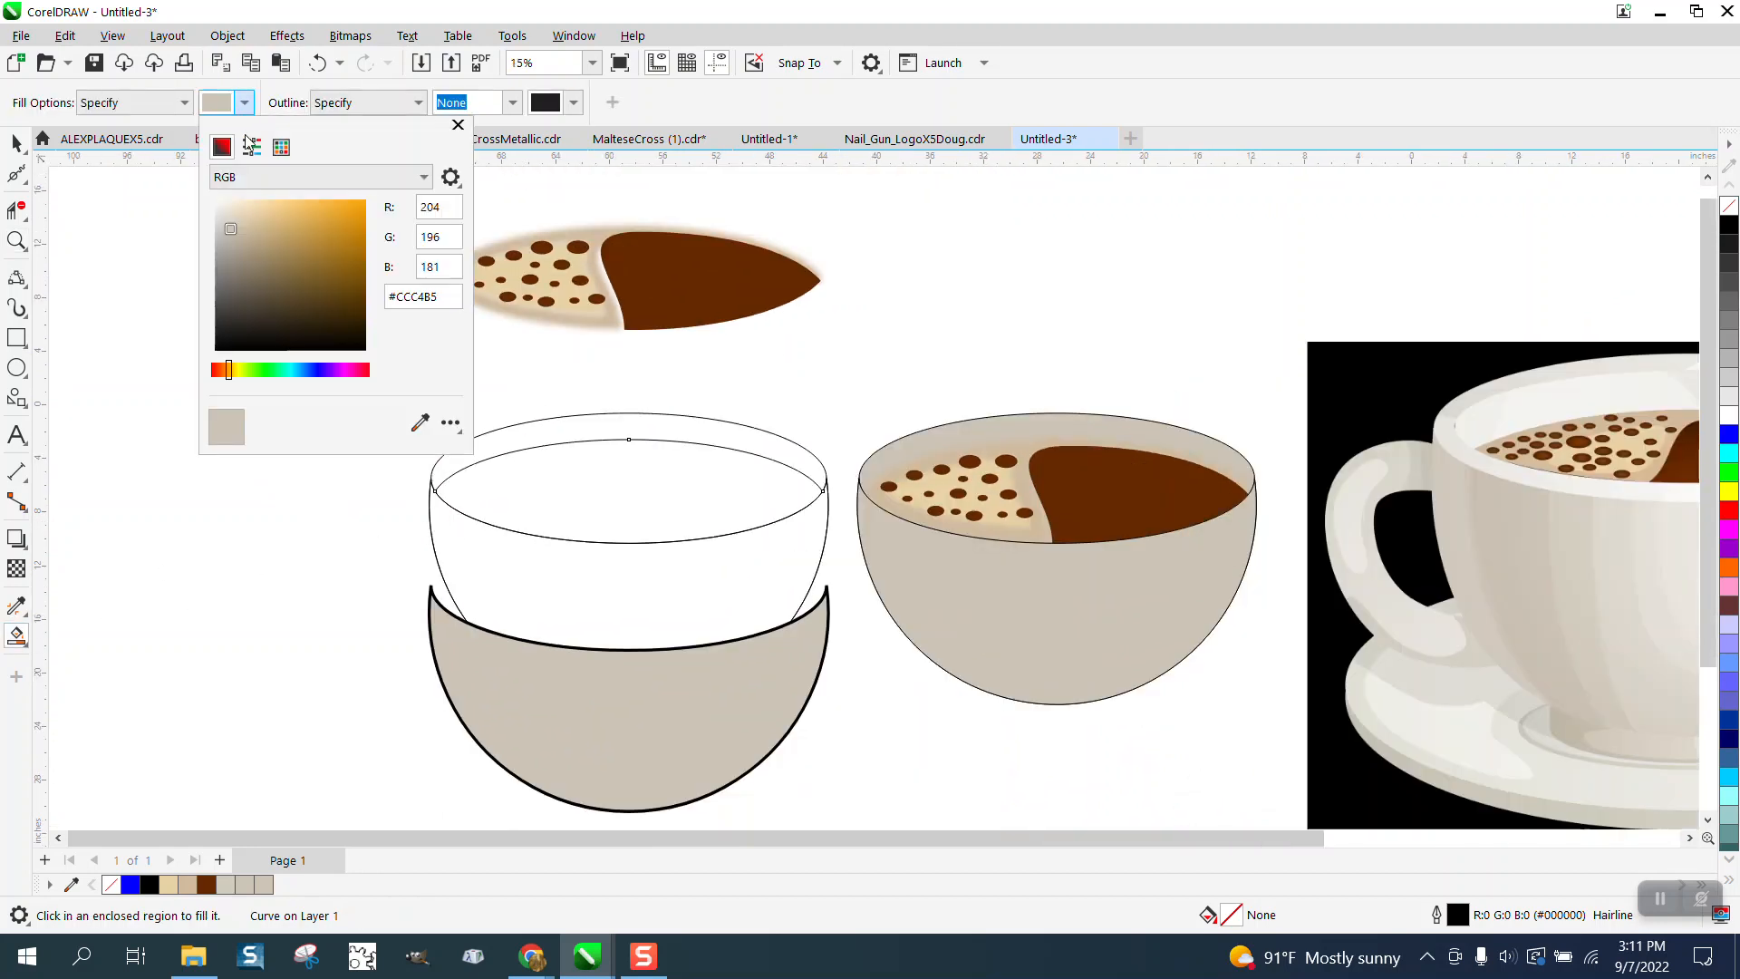
click(414, 426)
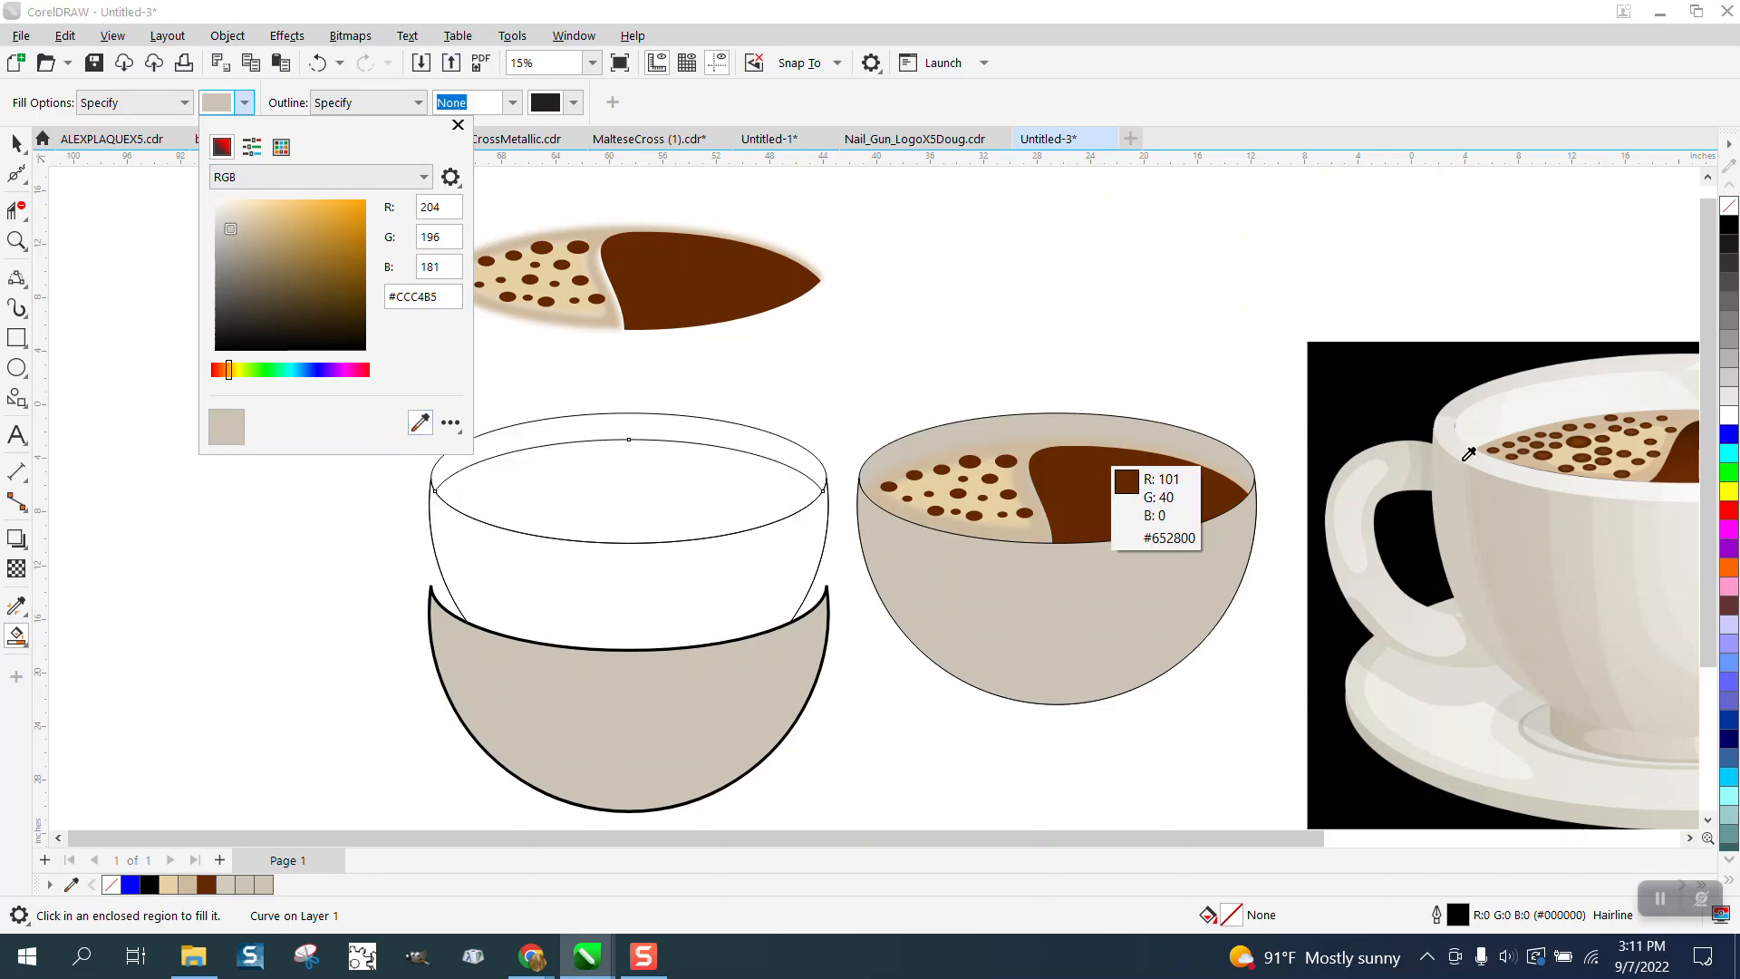
click(1573, 405)
click(703, 427)
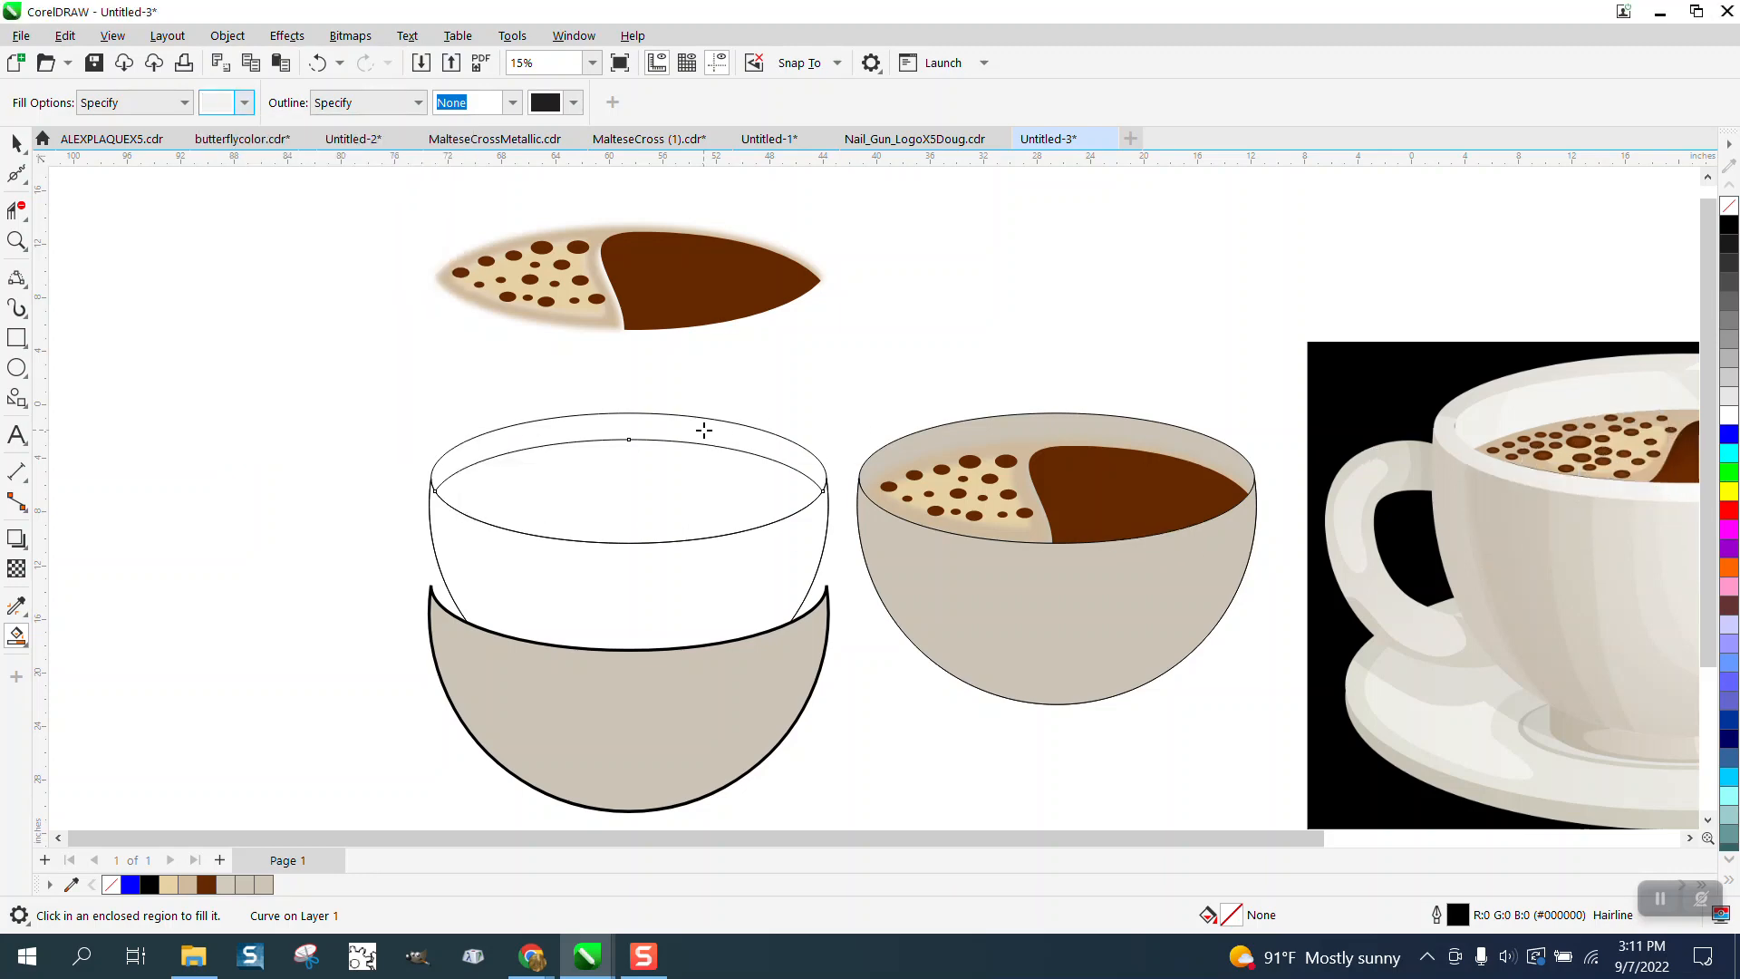
click(704, 430)
scroll(506, 416, down, 1)
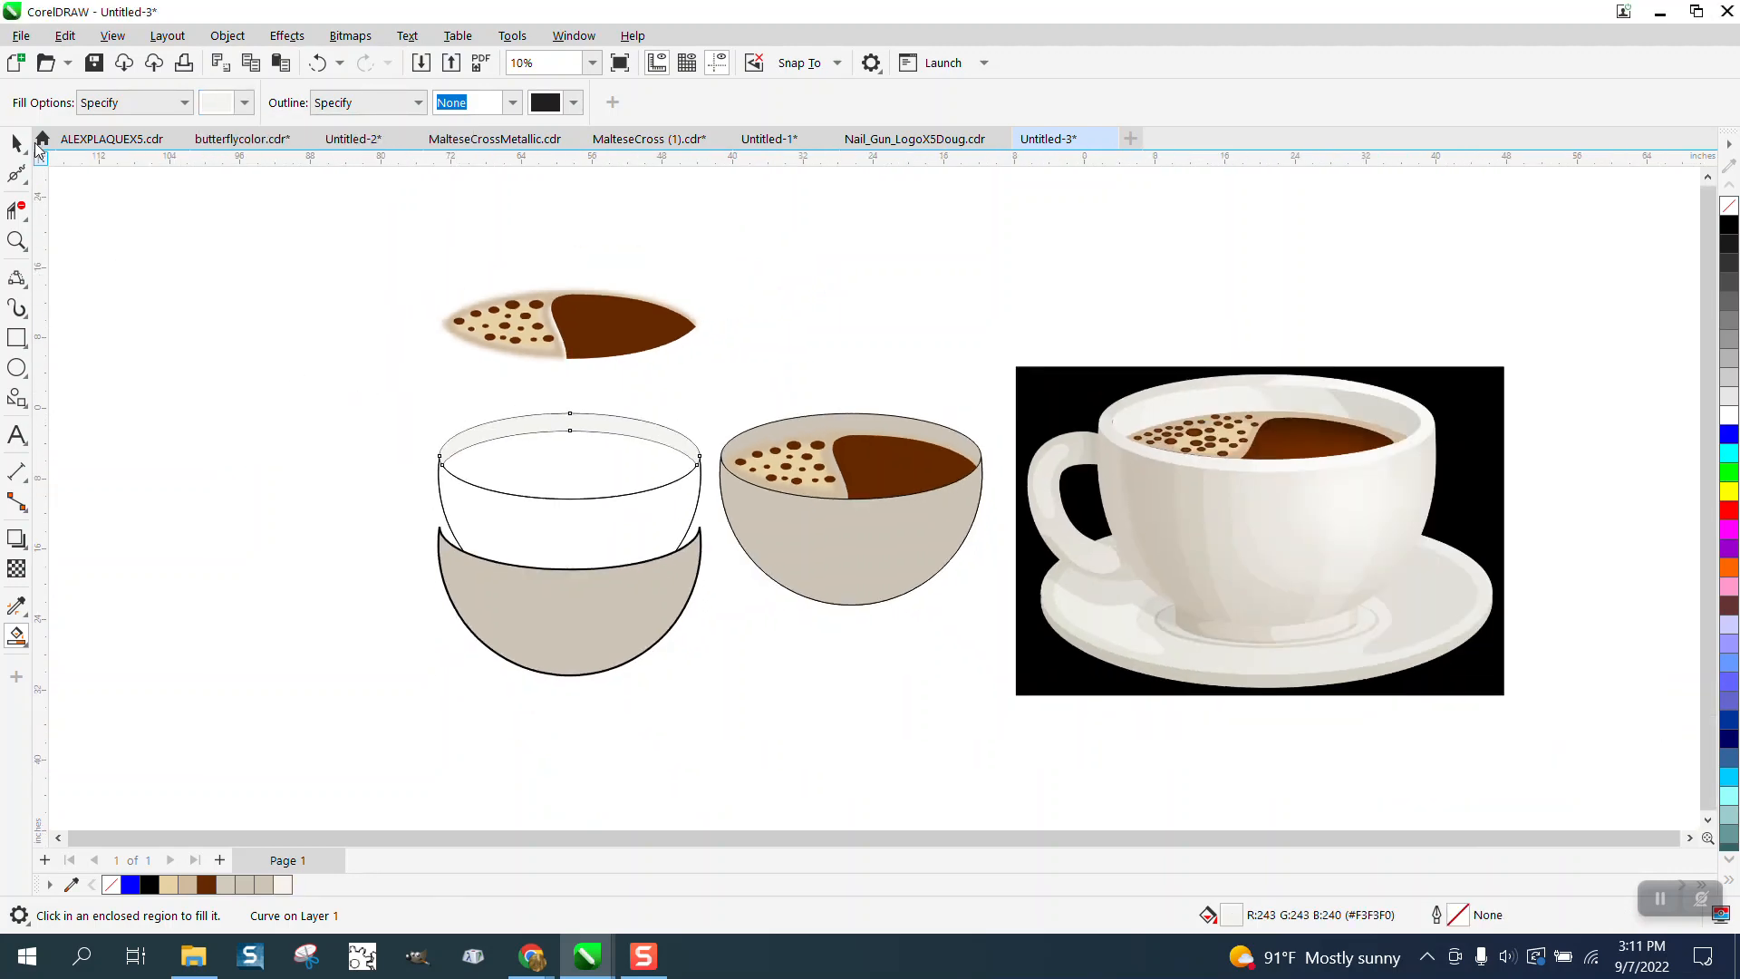
- Move the left bowl body back up under the rim band
click(16, 143)
click(594, 620)
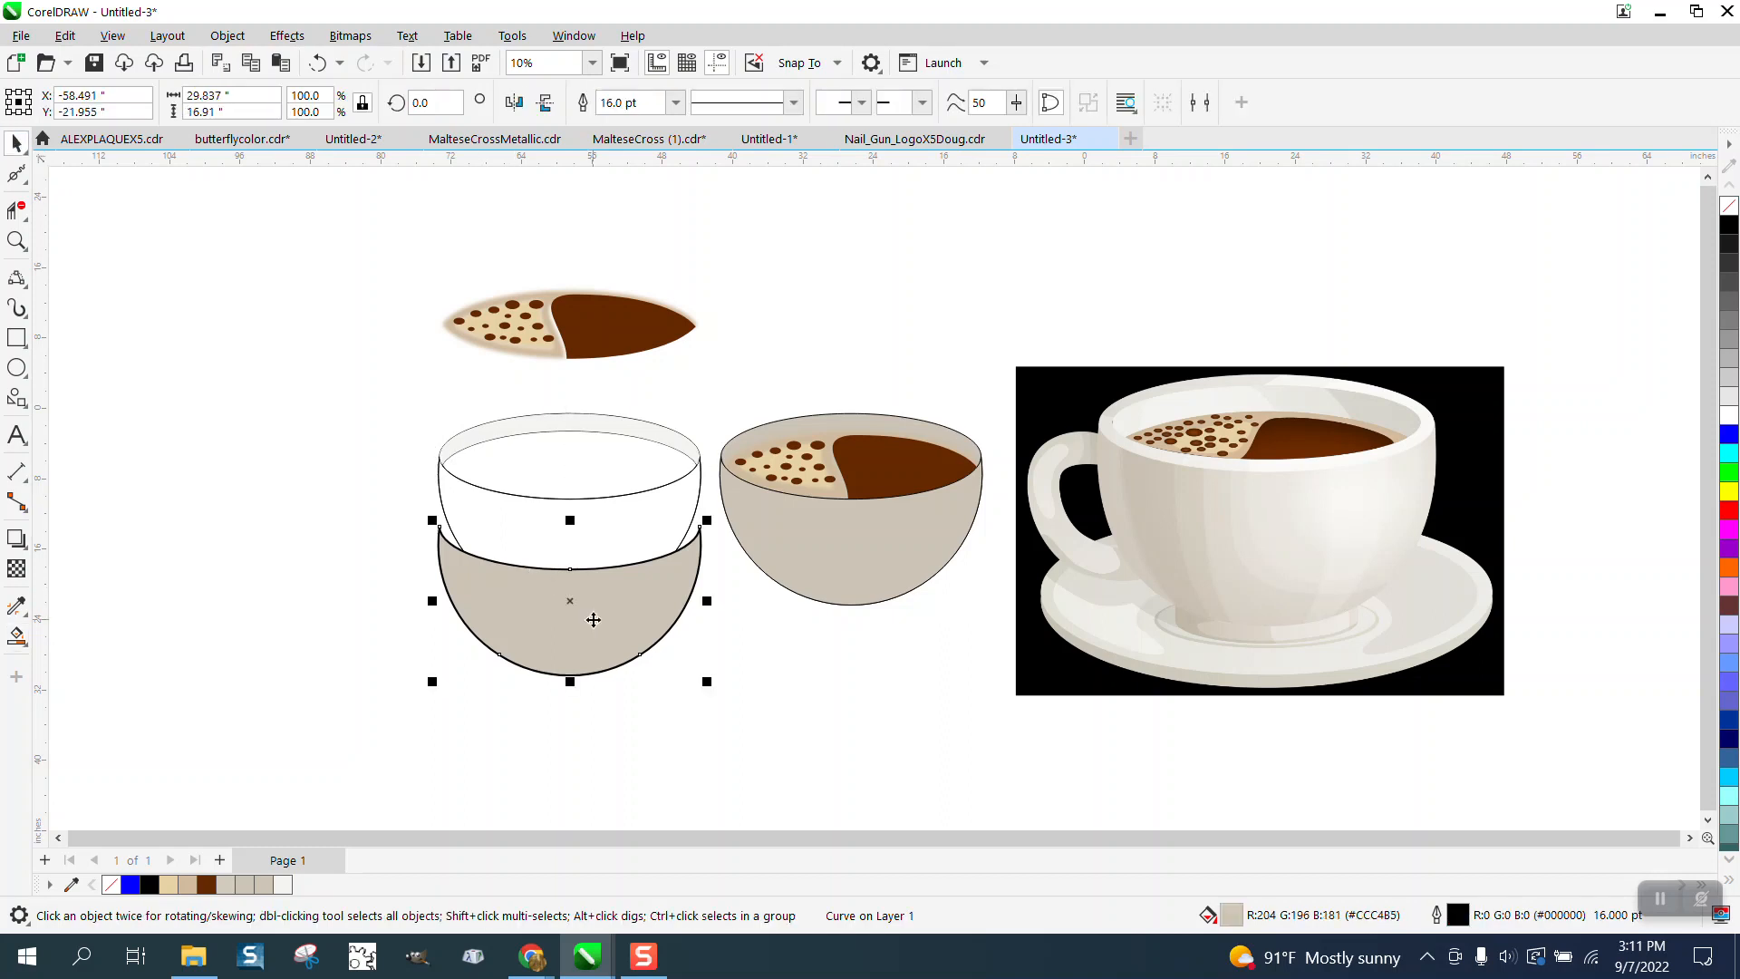
key(Up)
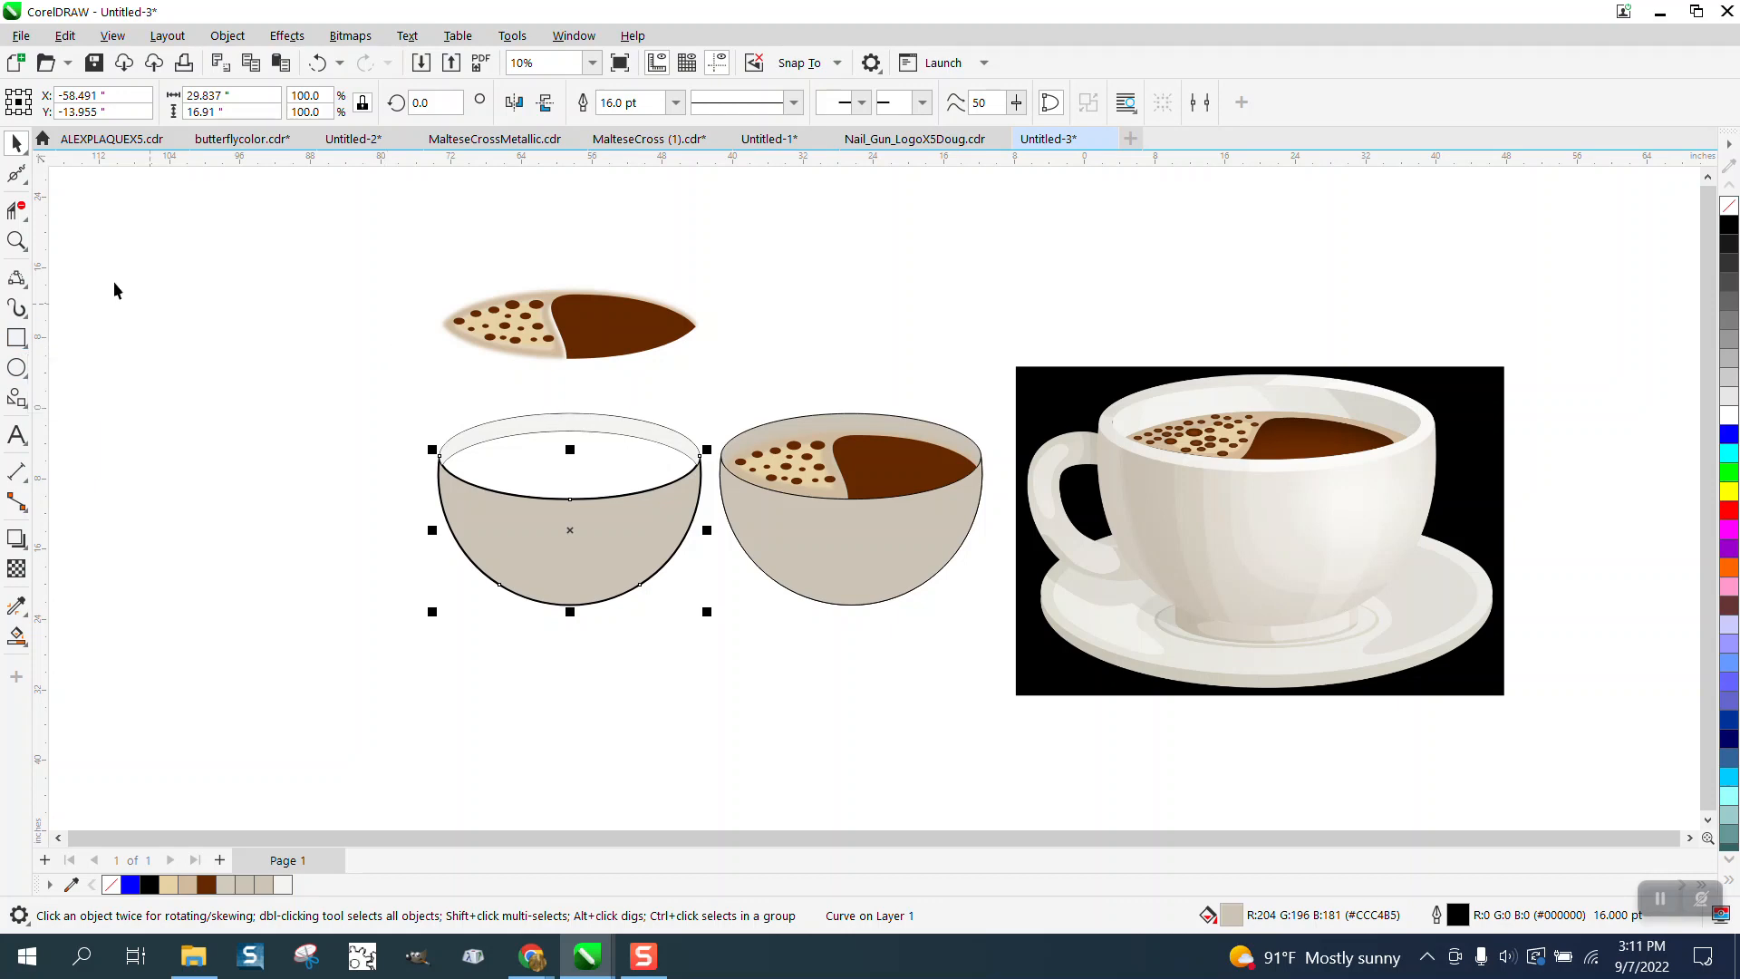
- Select the coffee surface objects and move them down onto the left bowl
click(406, 285)
drag(406, 285, 758, 403)
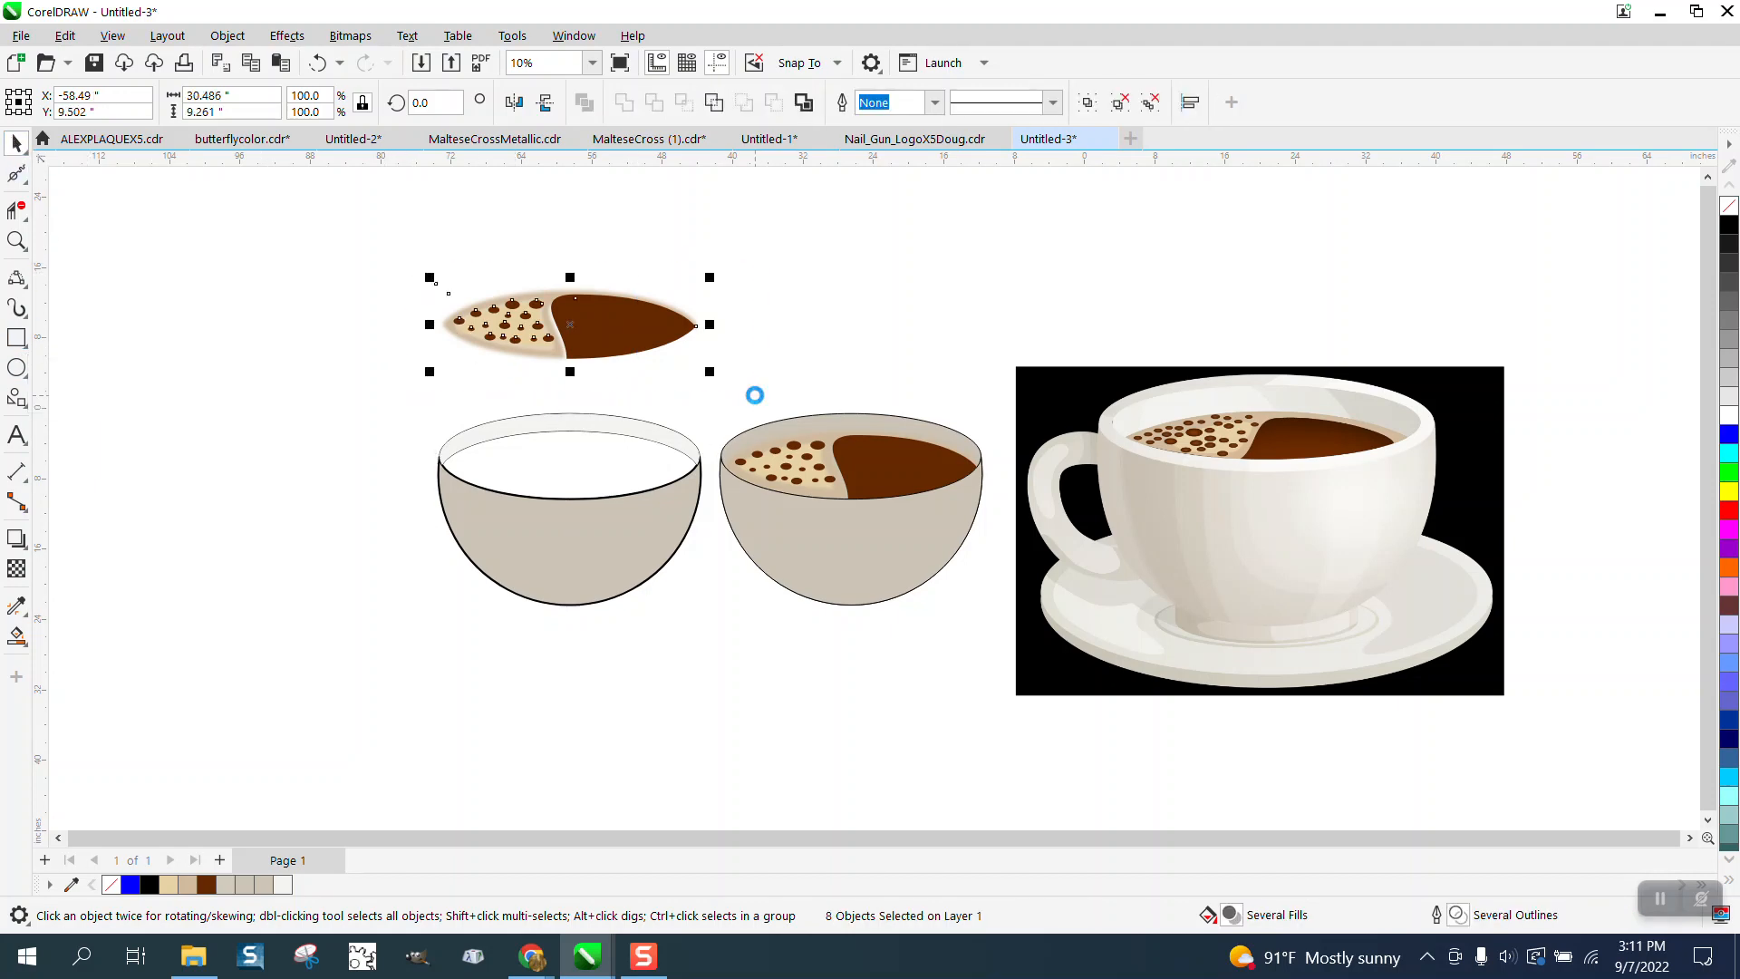
key(Down)
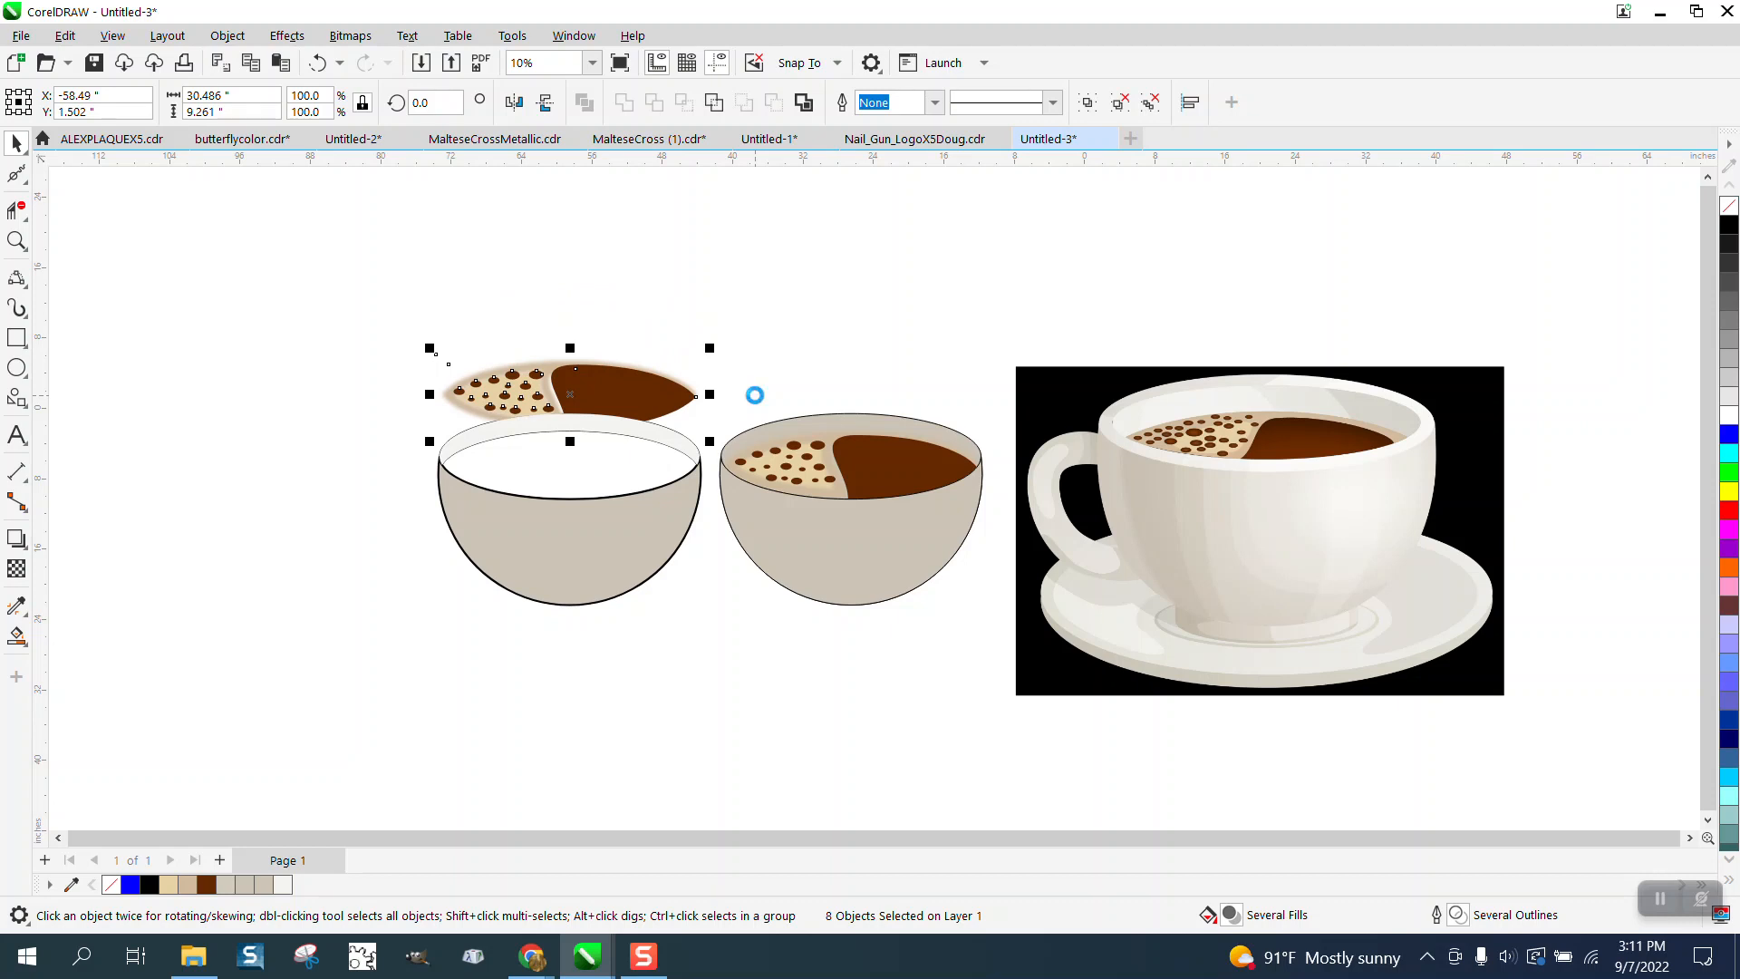
key(Down)
click(716, 355)
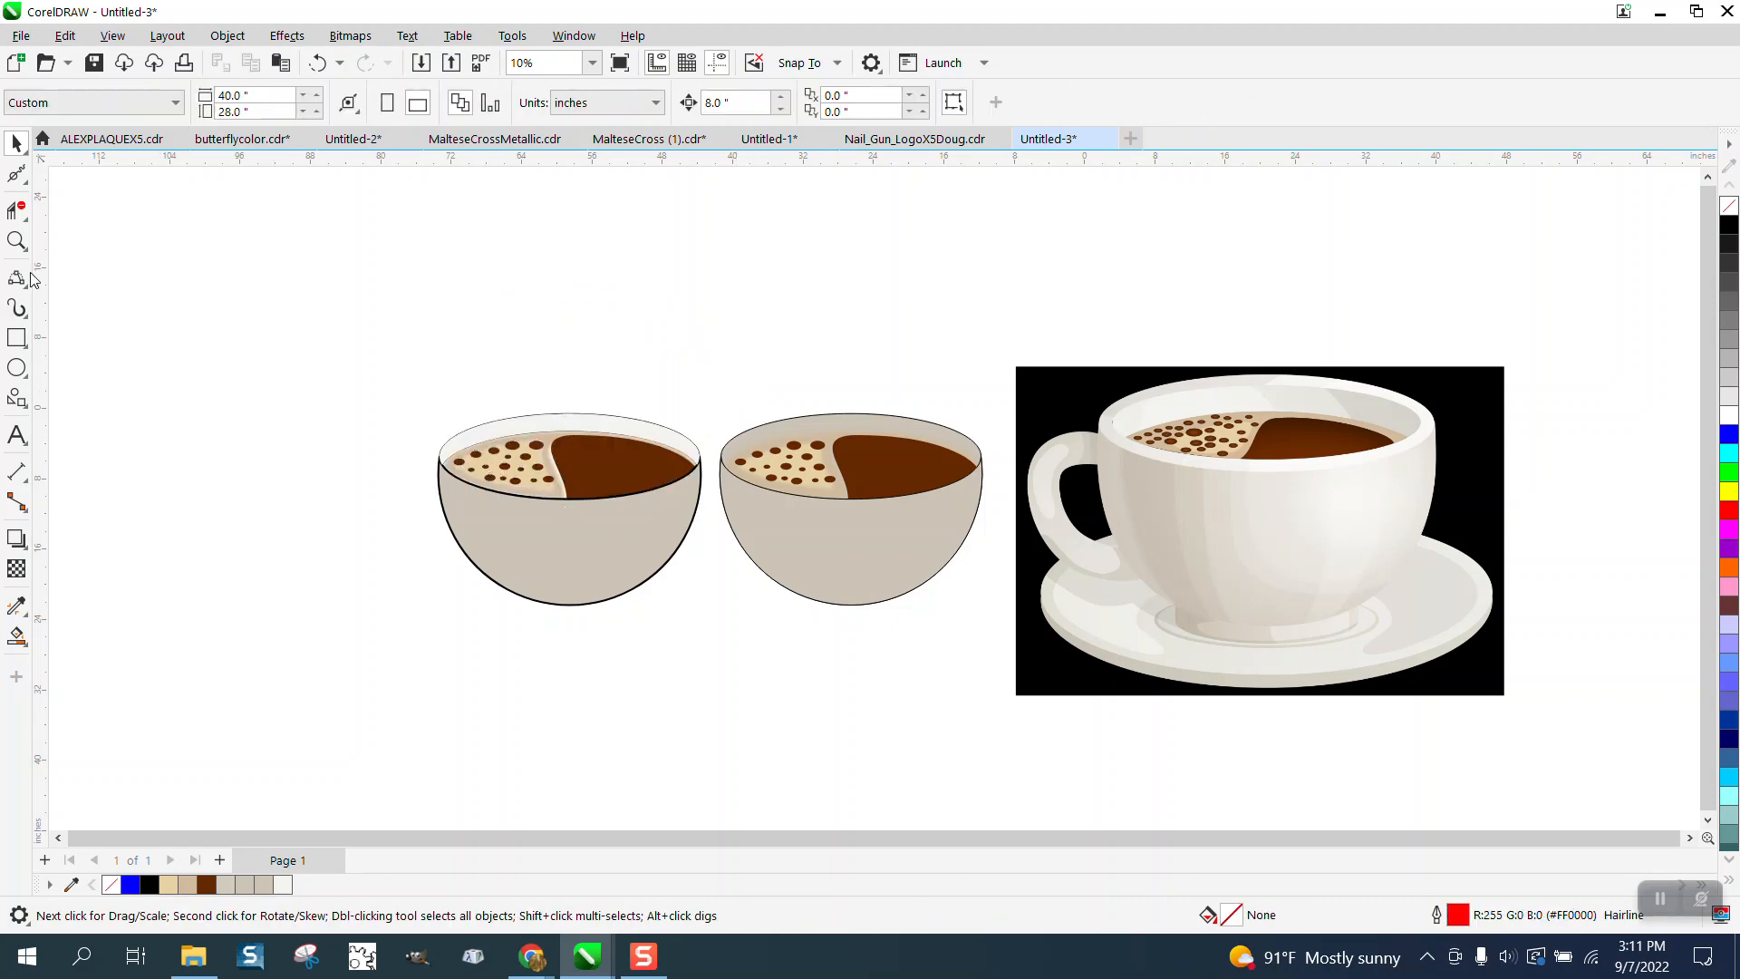
- Give the light rim band a black hairline outline
click(17, 240)
drag(374, 379, 1024, 654)
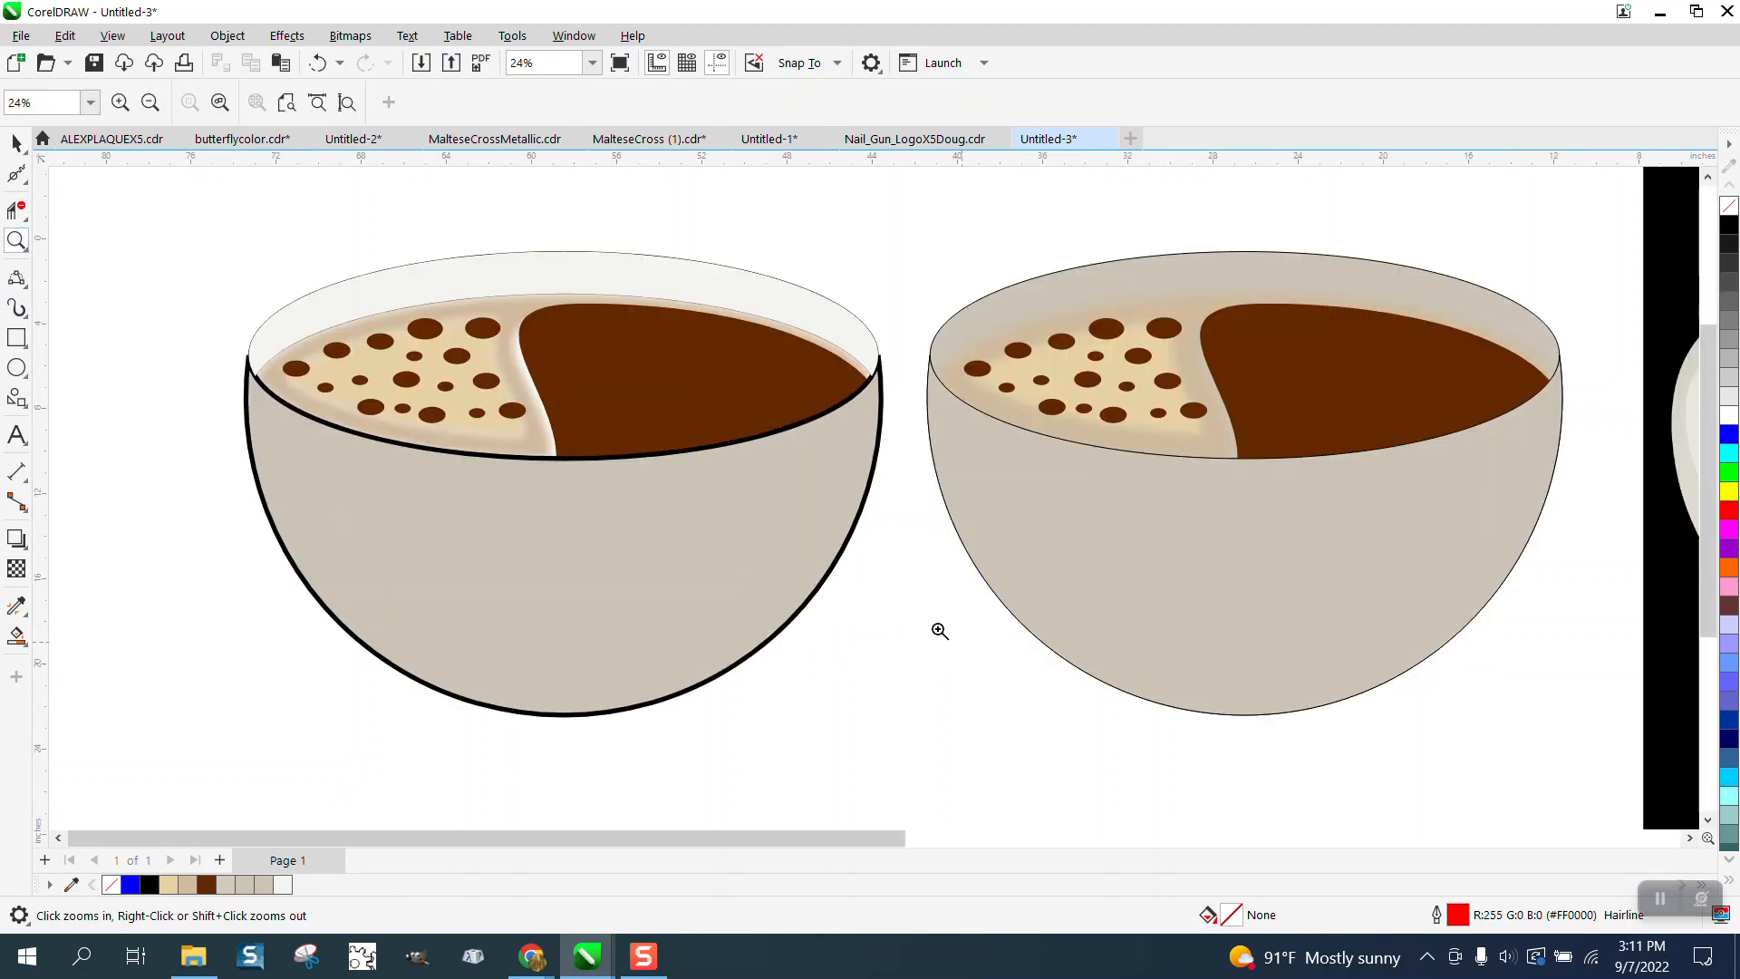
scroll(770, 524, down, 2)
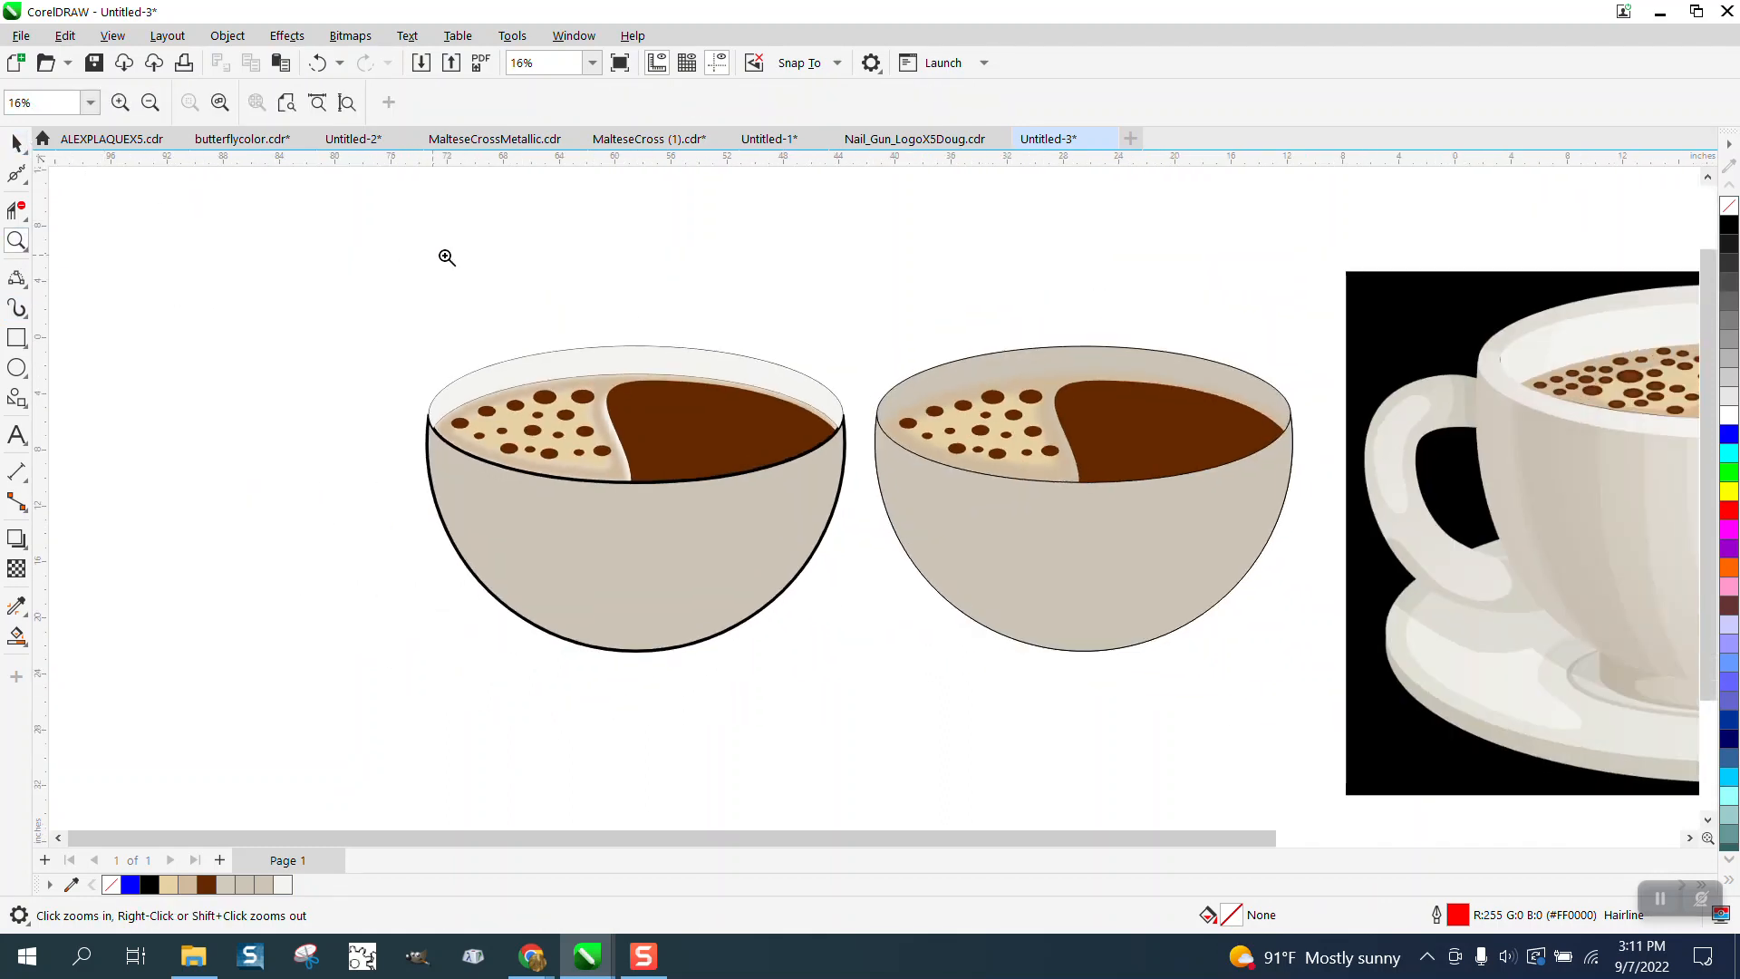
click(17, 144)
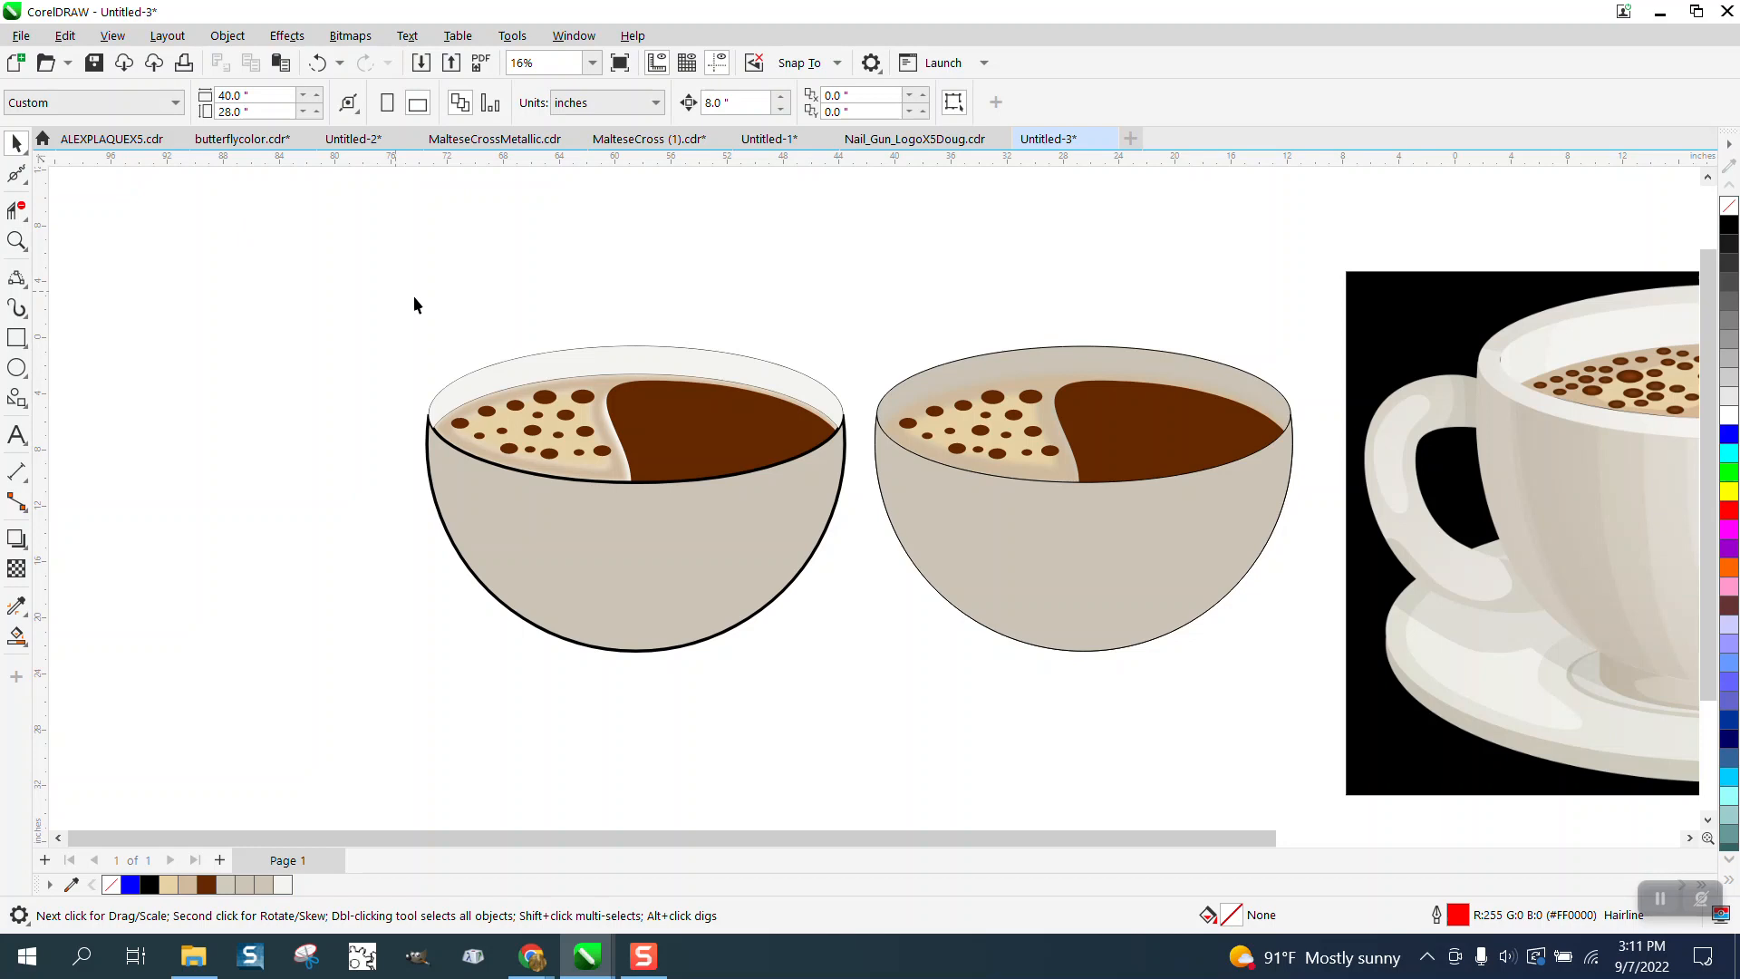
click(542, 355)
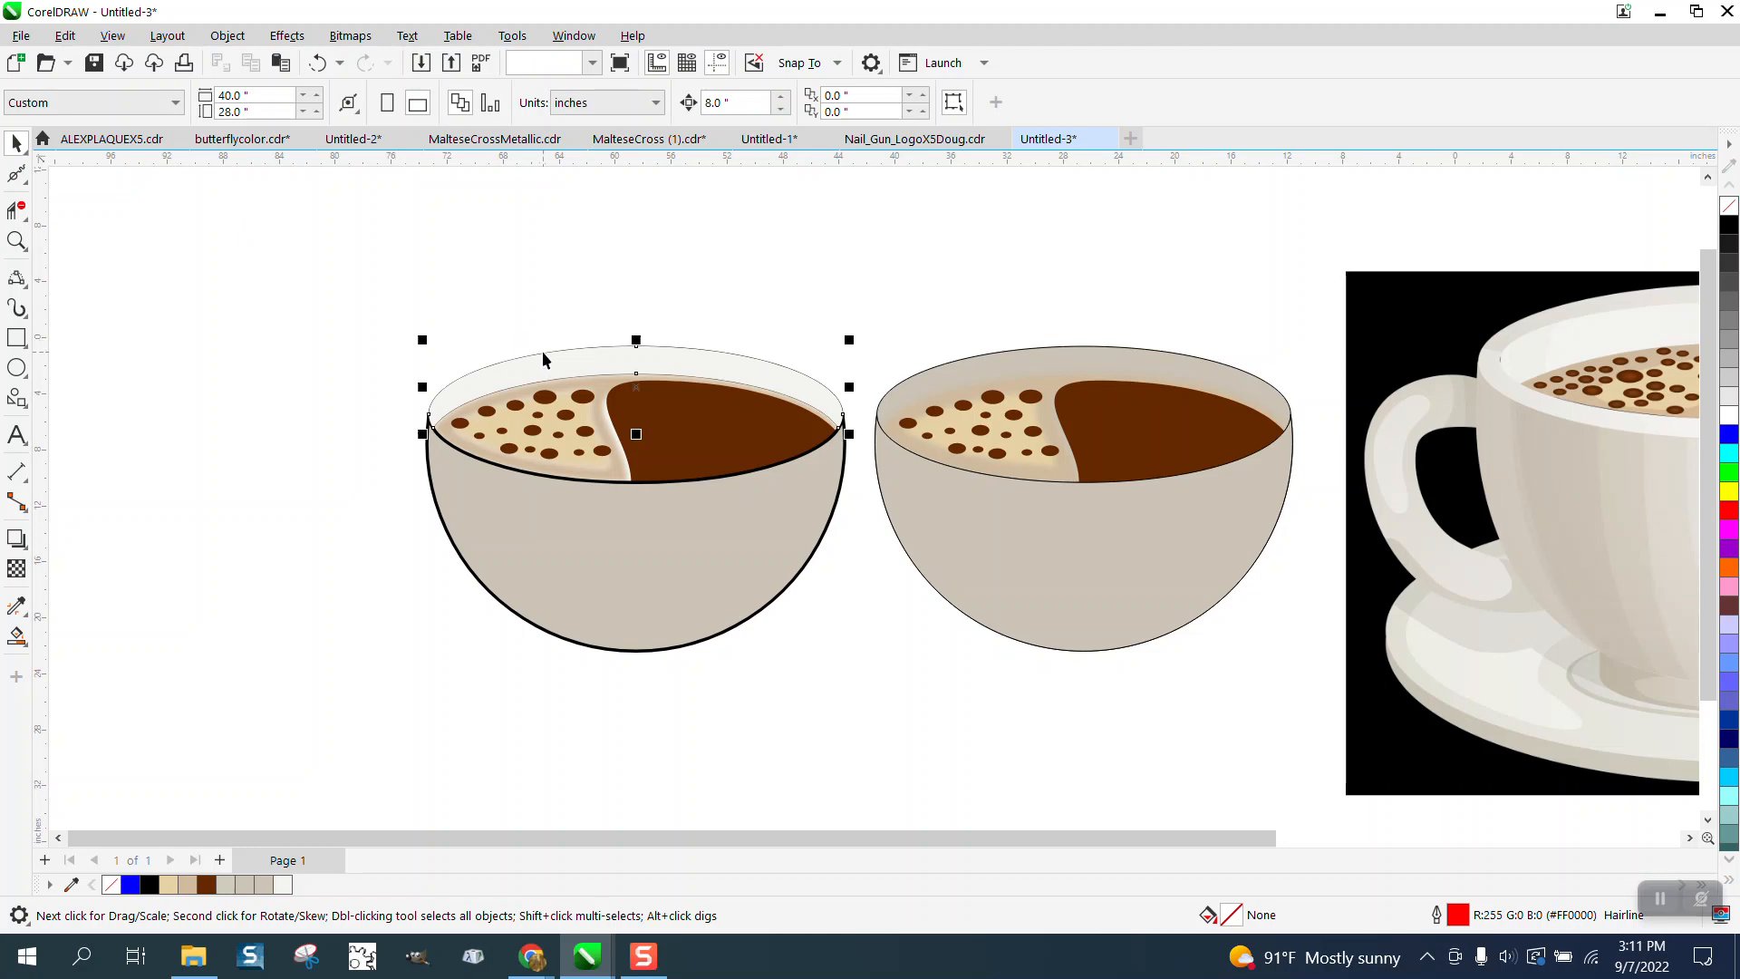
right_click(1729, 225)
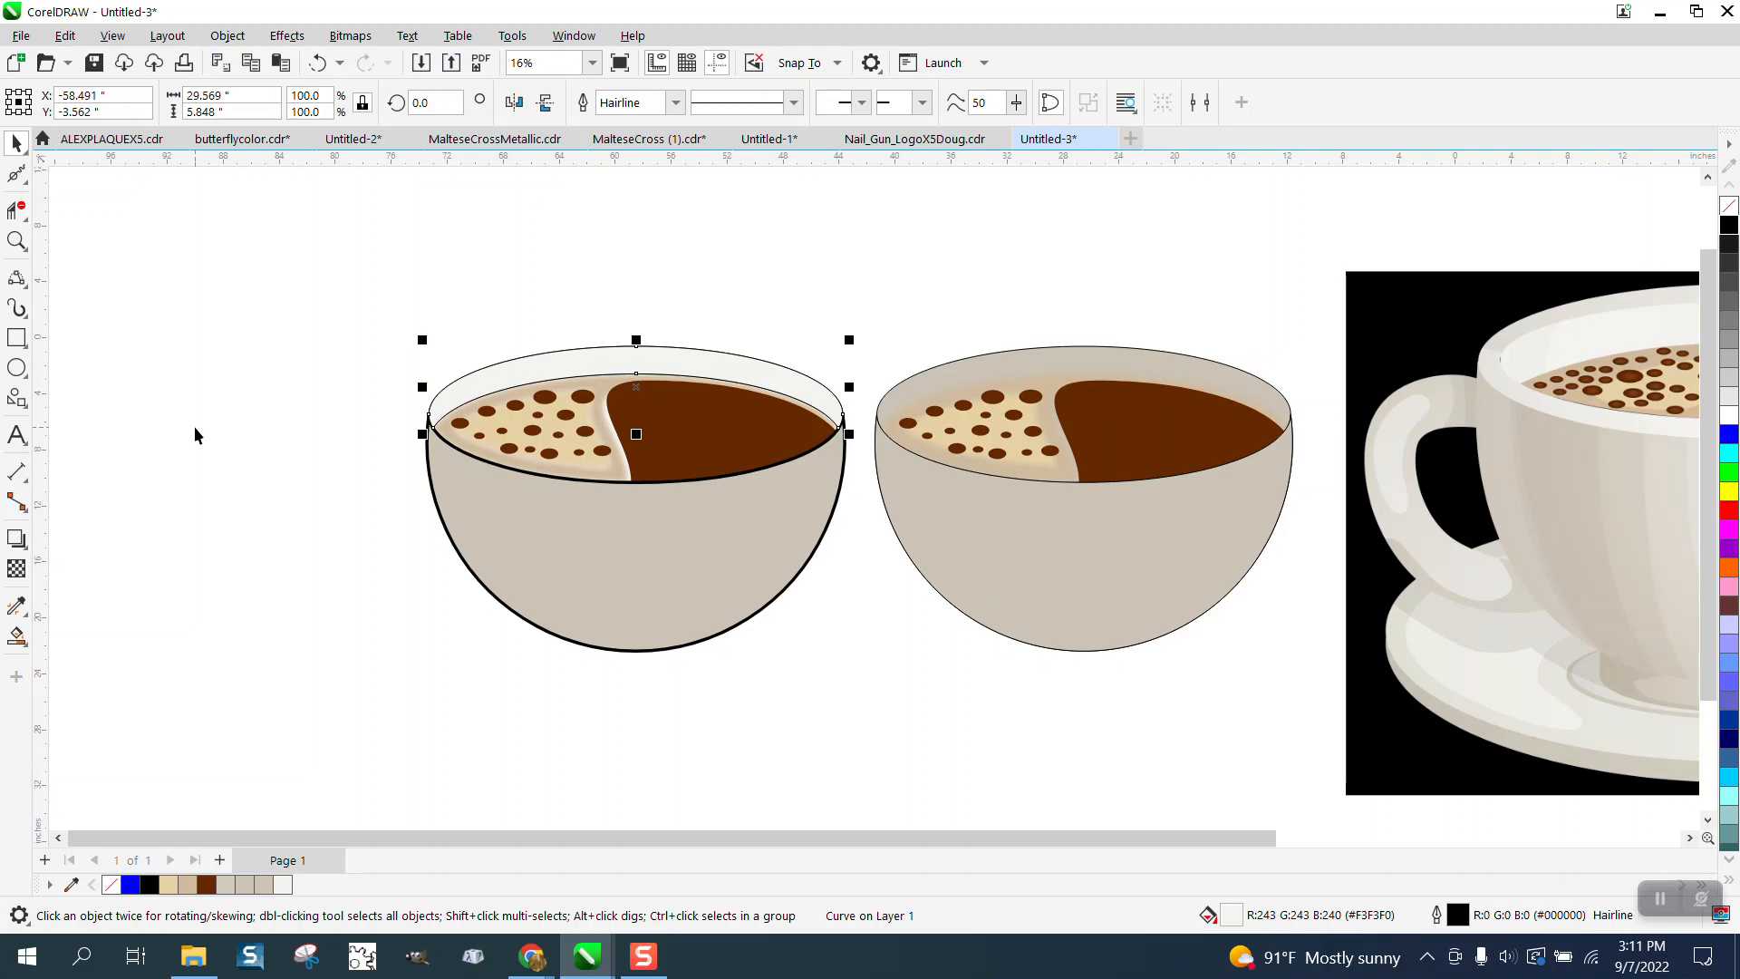
scroll(194, 426, down, 1)
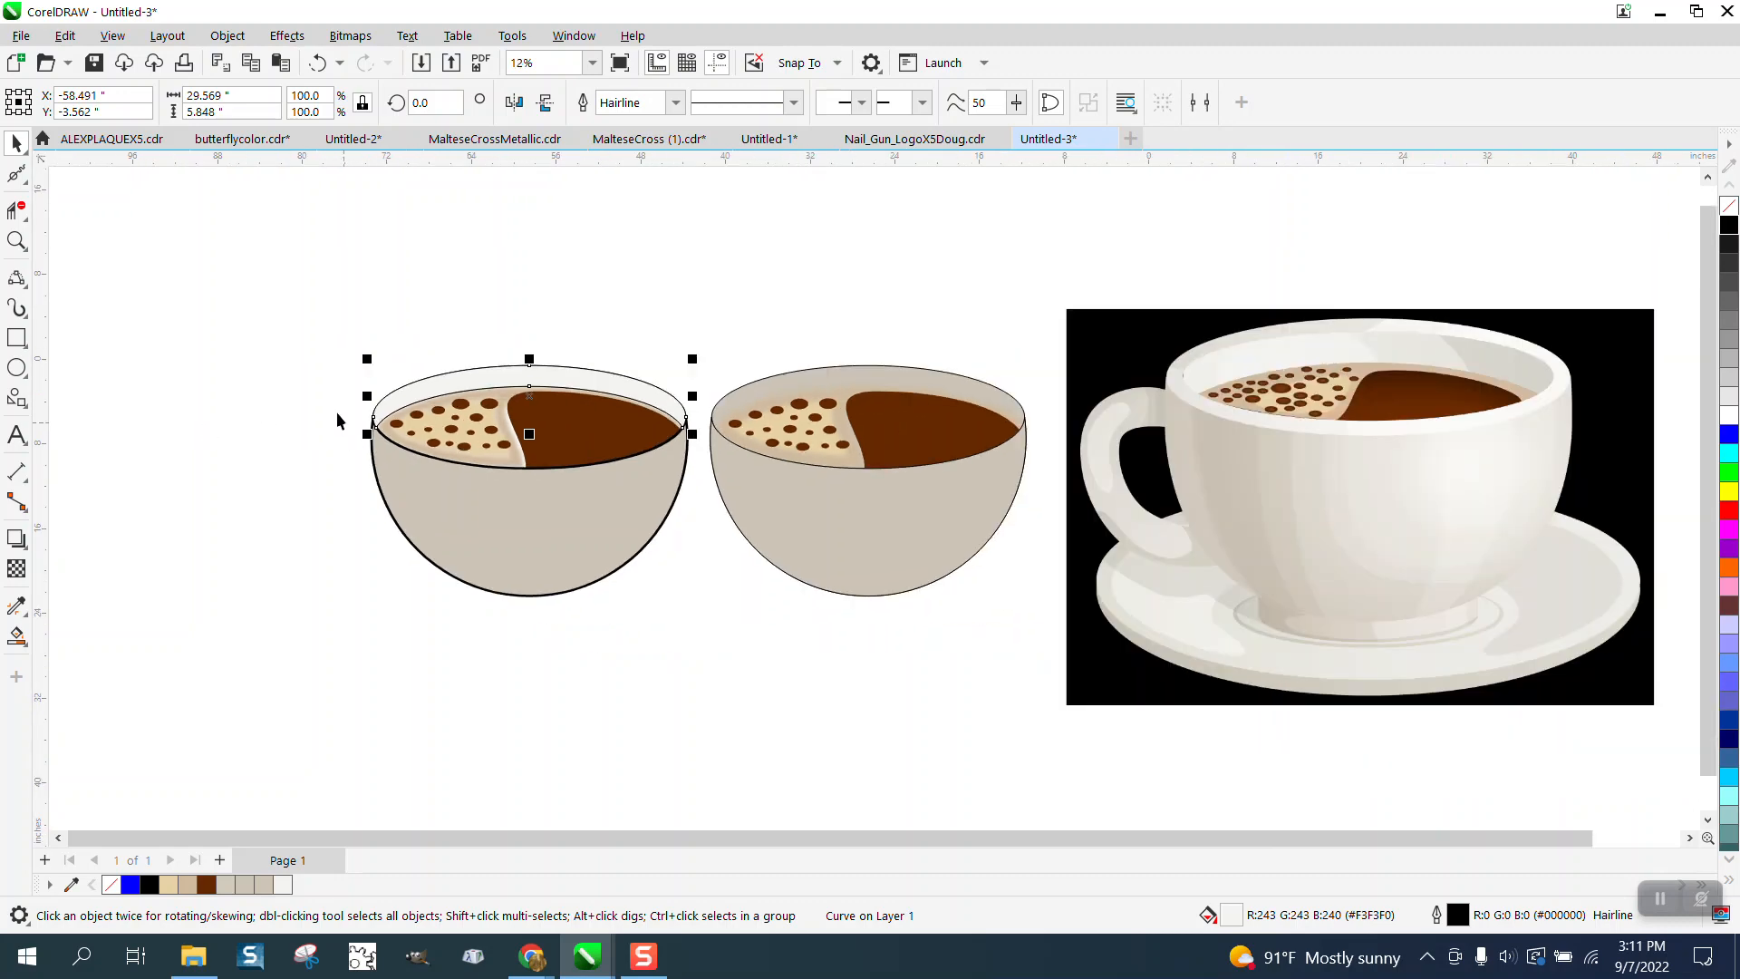
- Undo the last change and remove the fill from the separated rim band
click(318, 64)
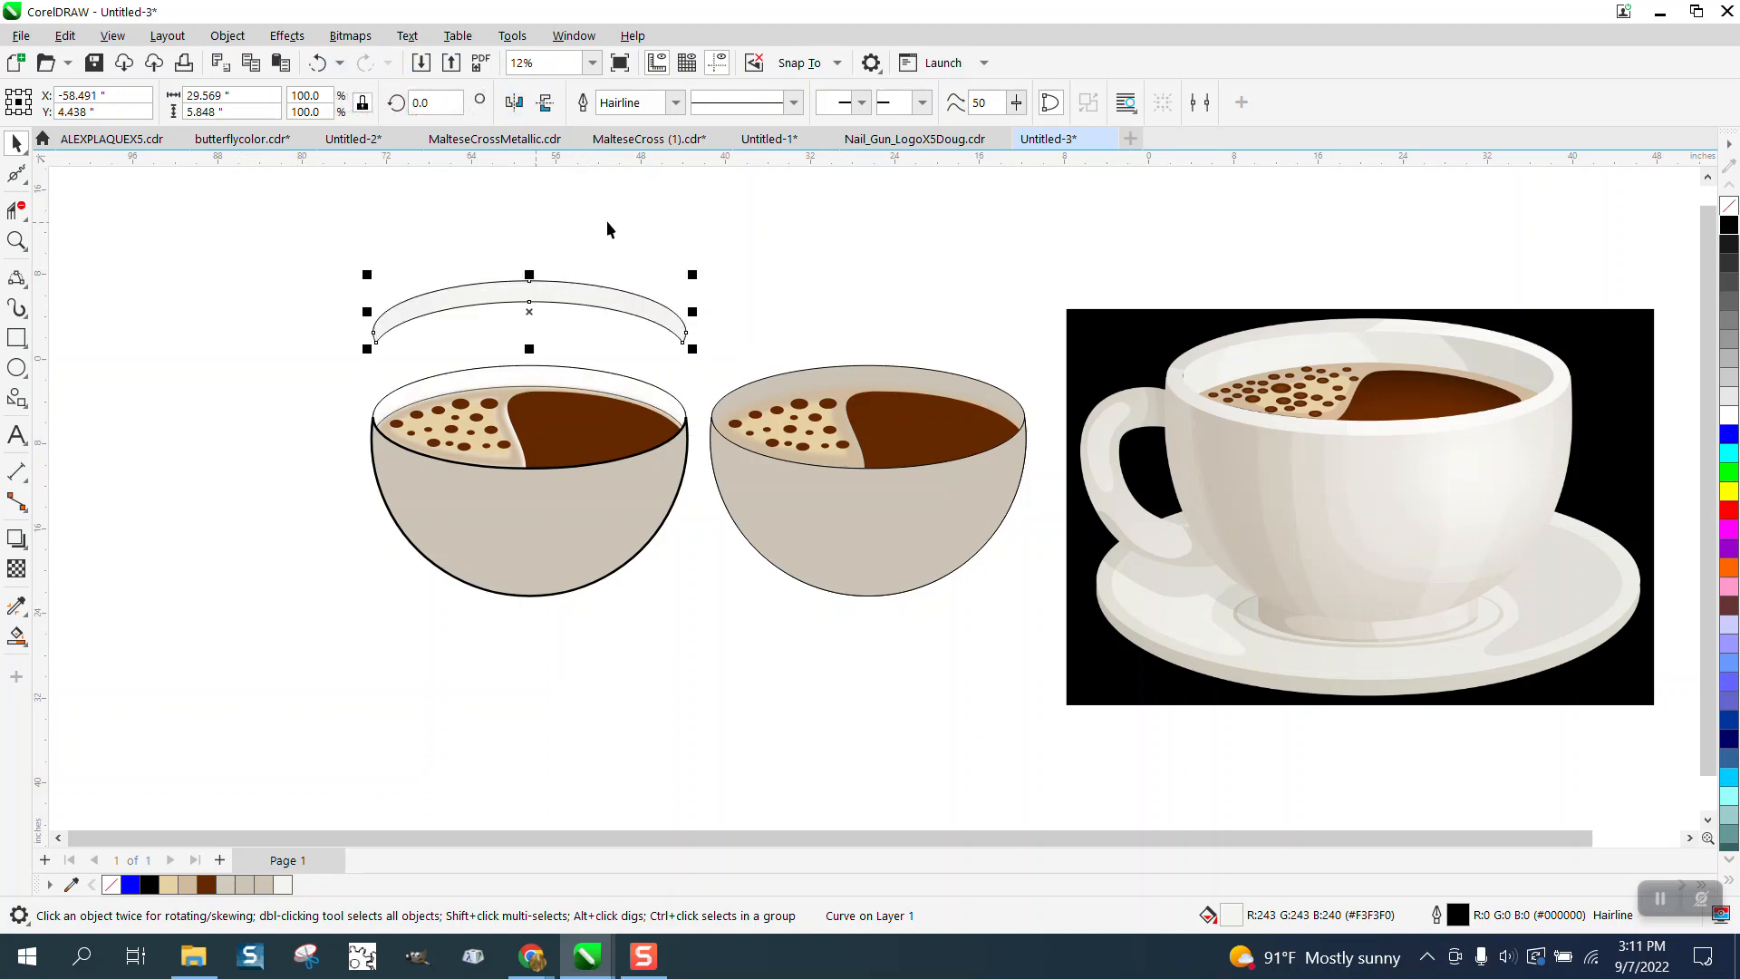
click(1730, 209)
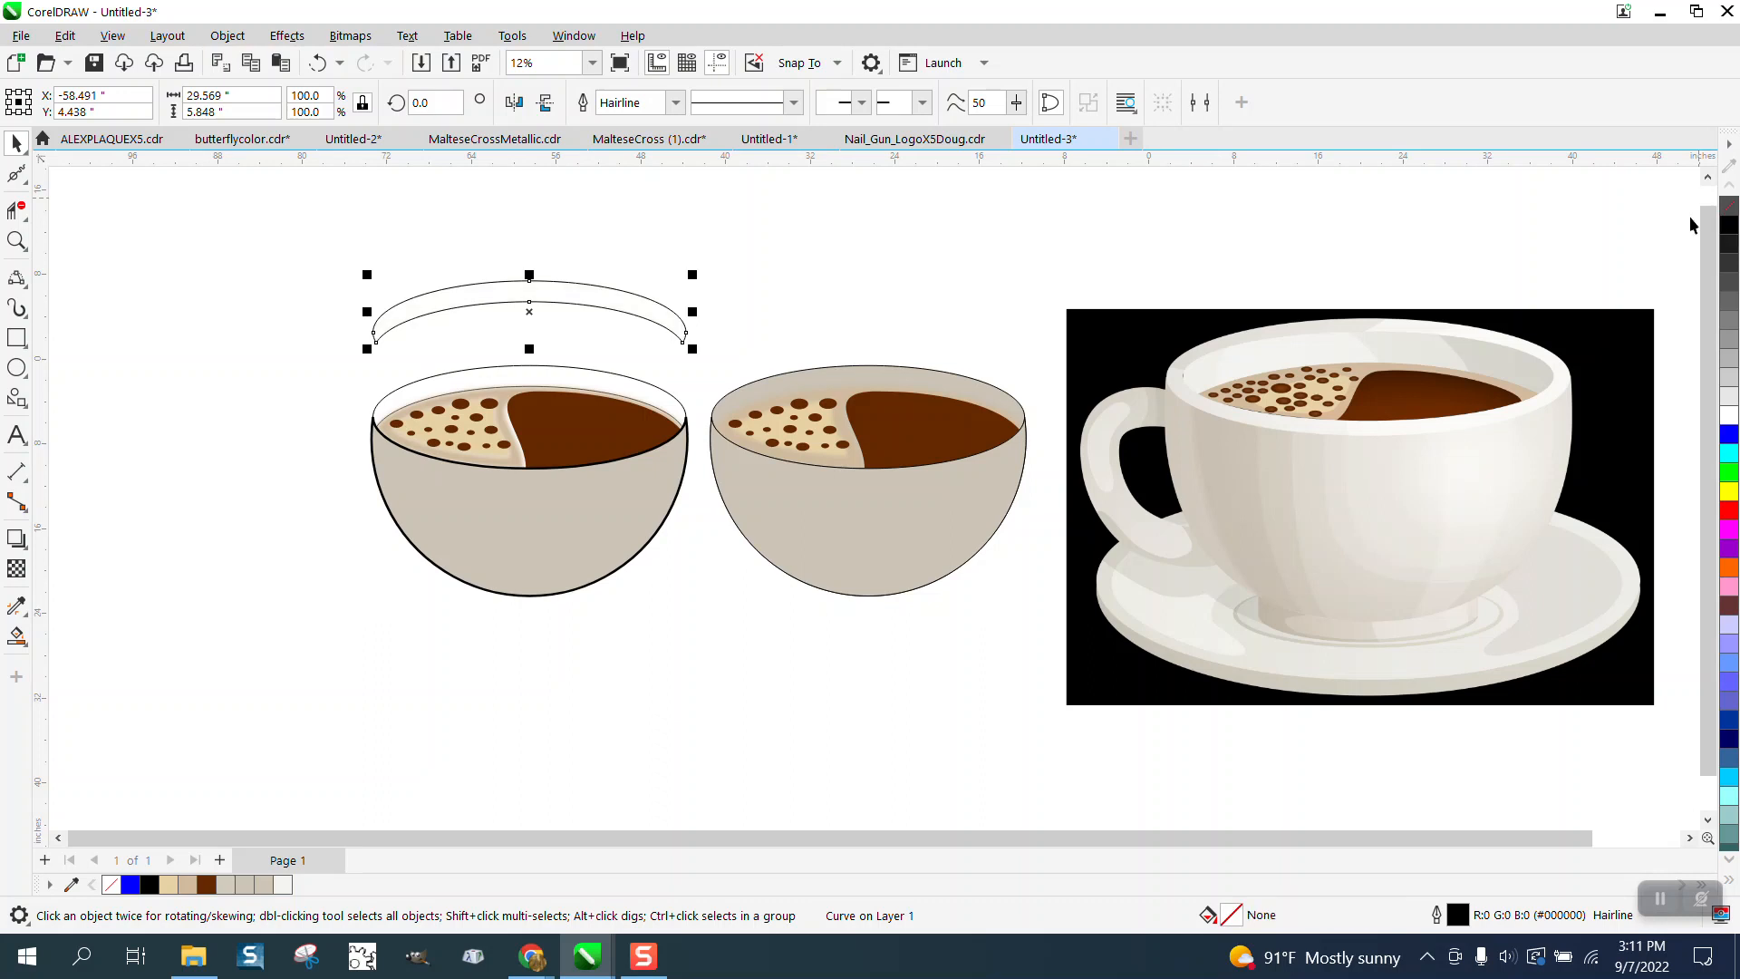
- Break the rim band's outline apart at both of its end nodes
click(16, 172)
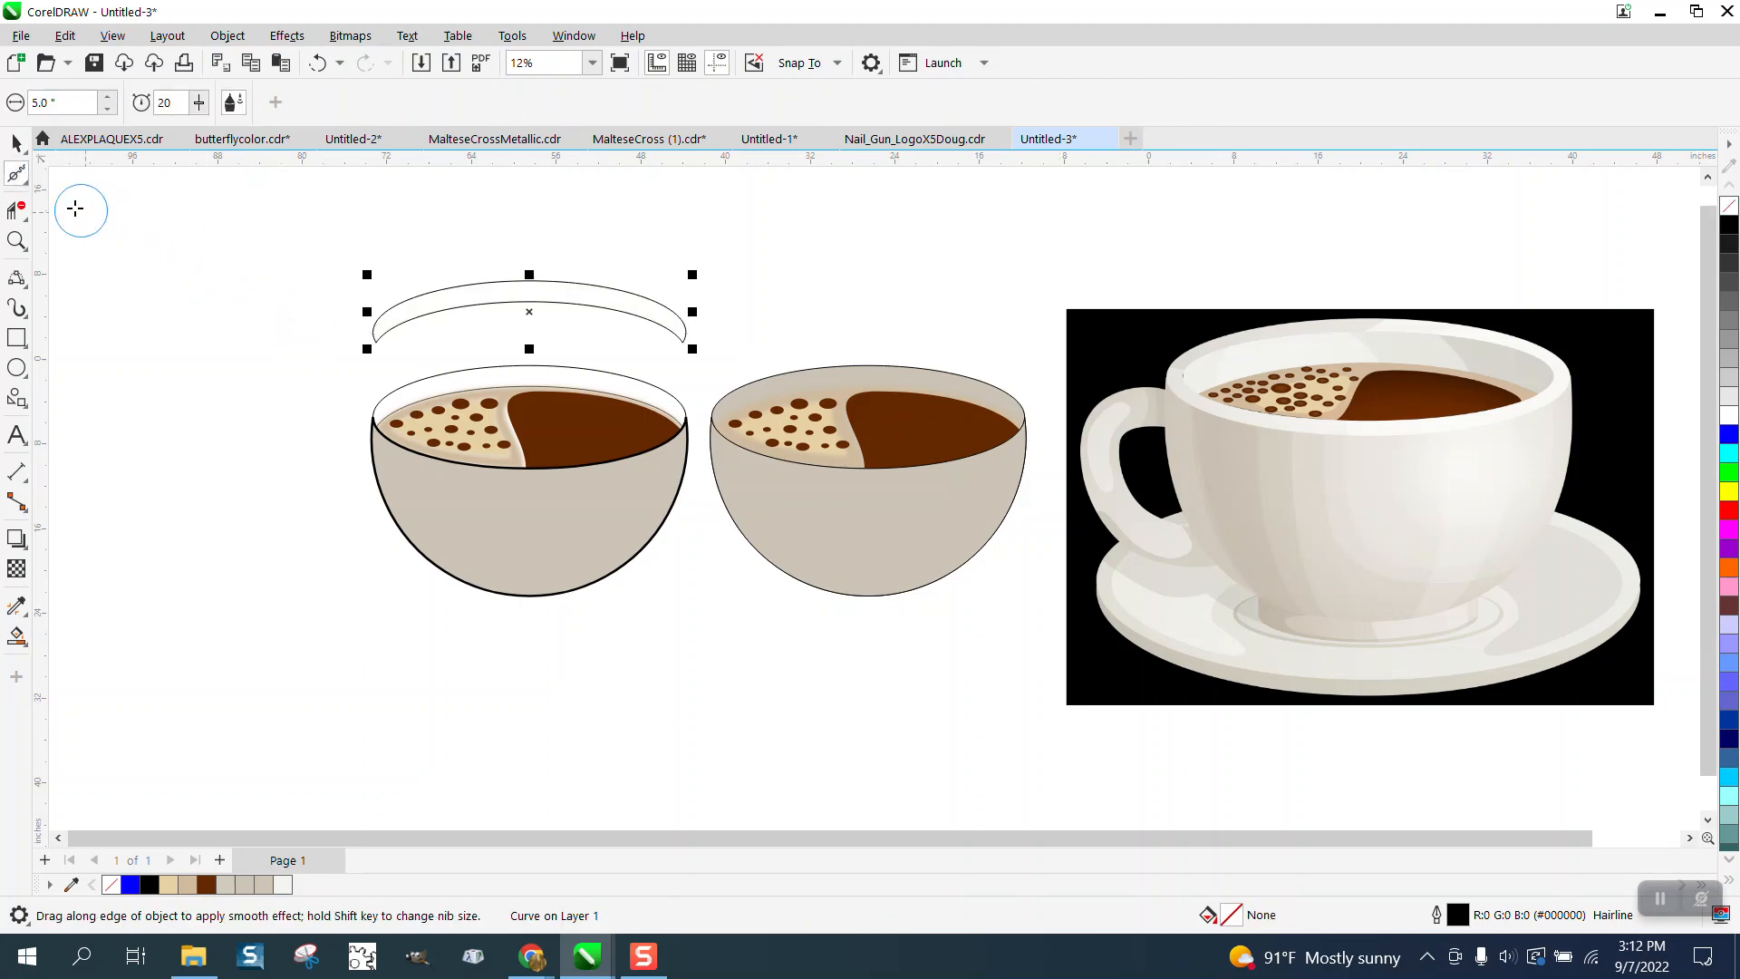
click(22, 178)
click(88, 179)
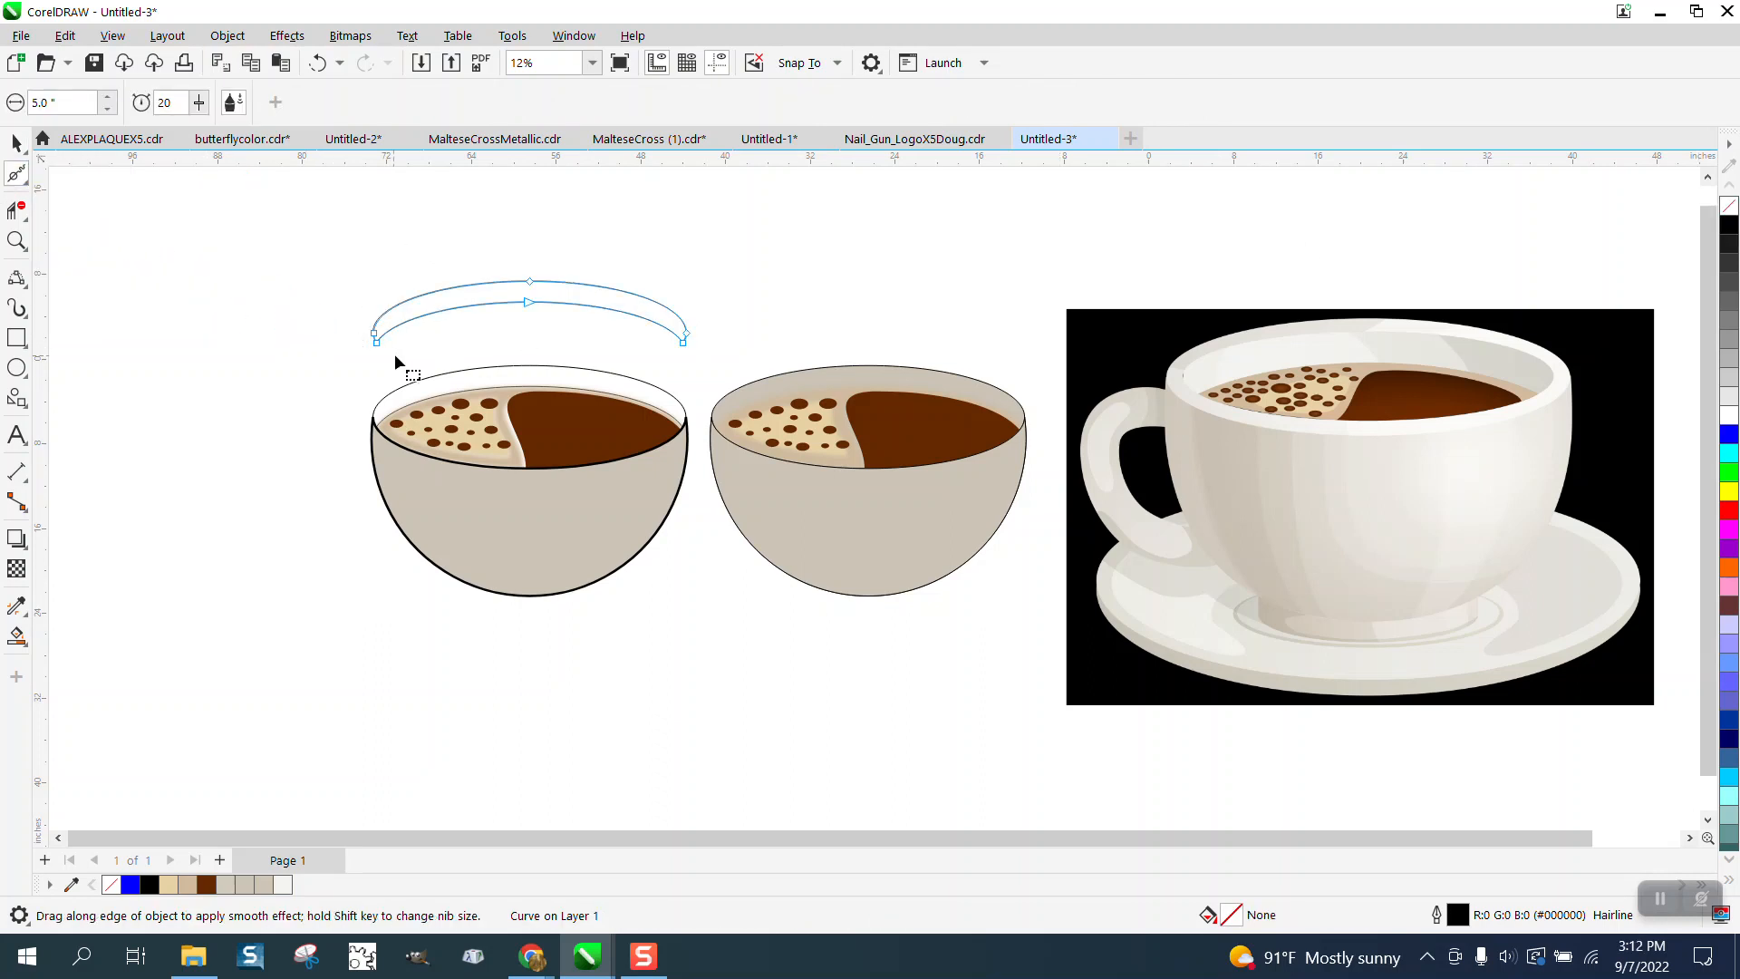
right_click(376, 343)
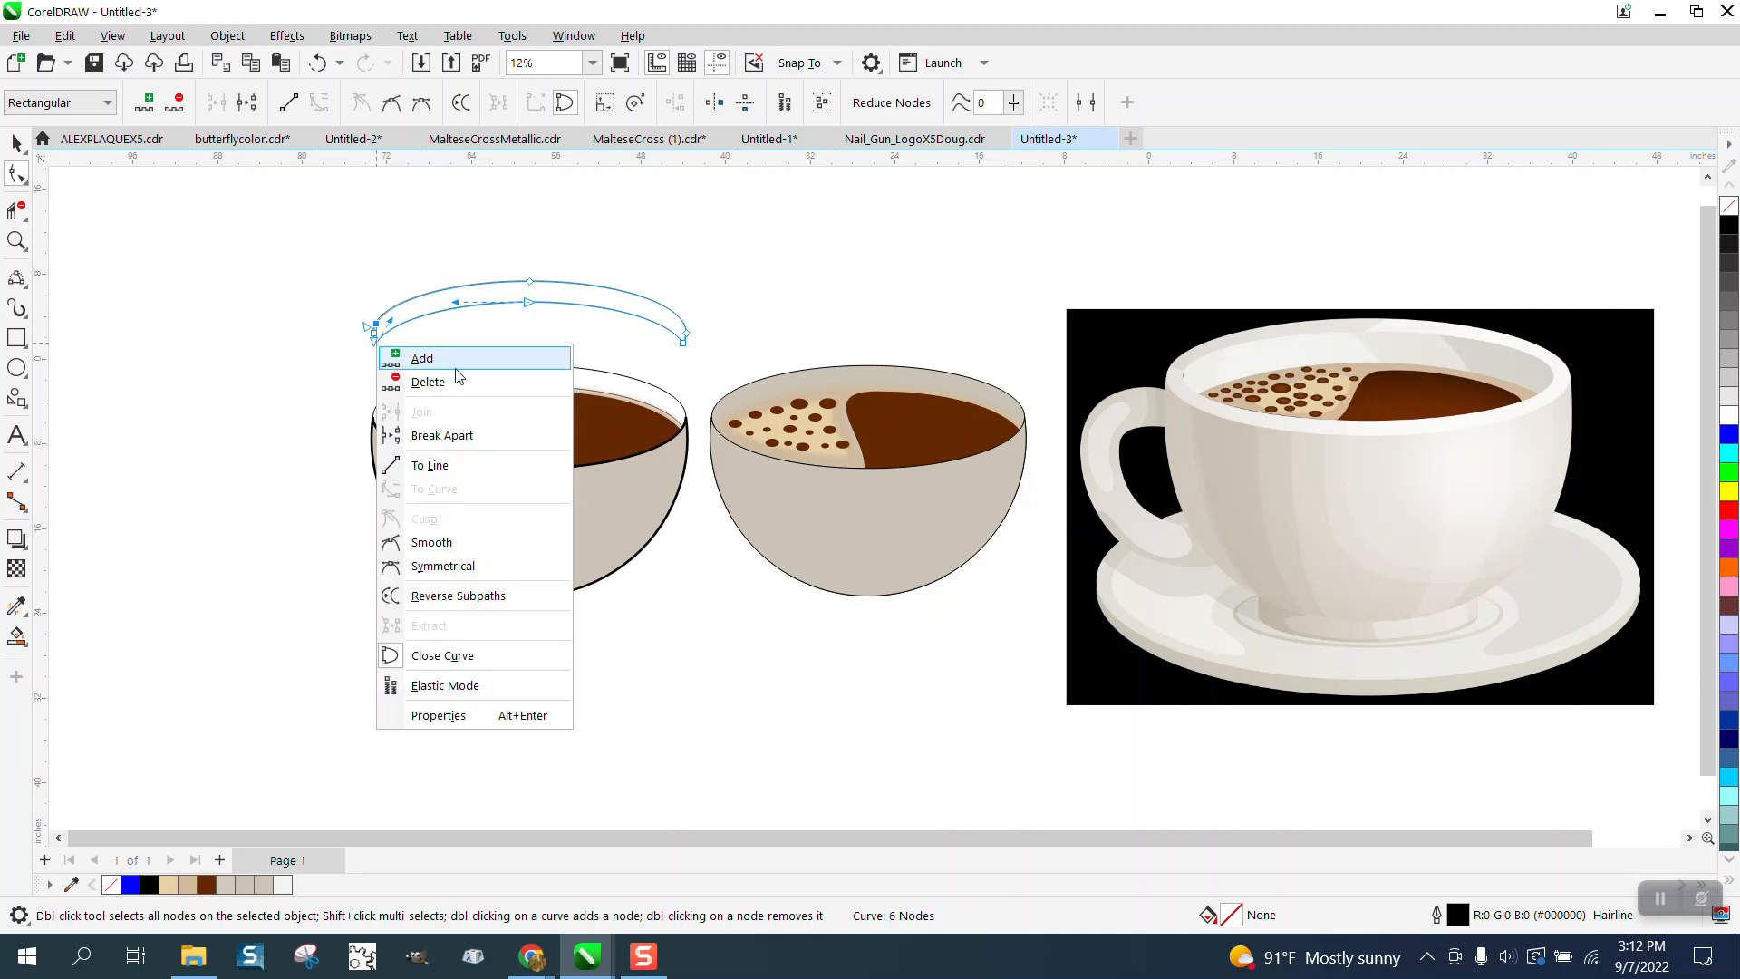
click(444, 436)
click(683, 342)
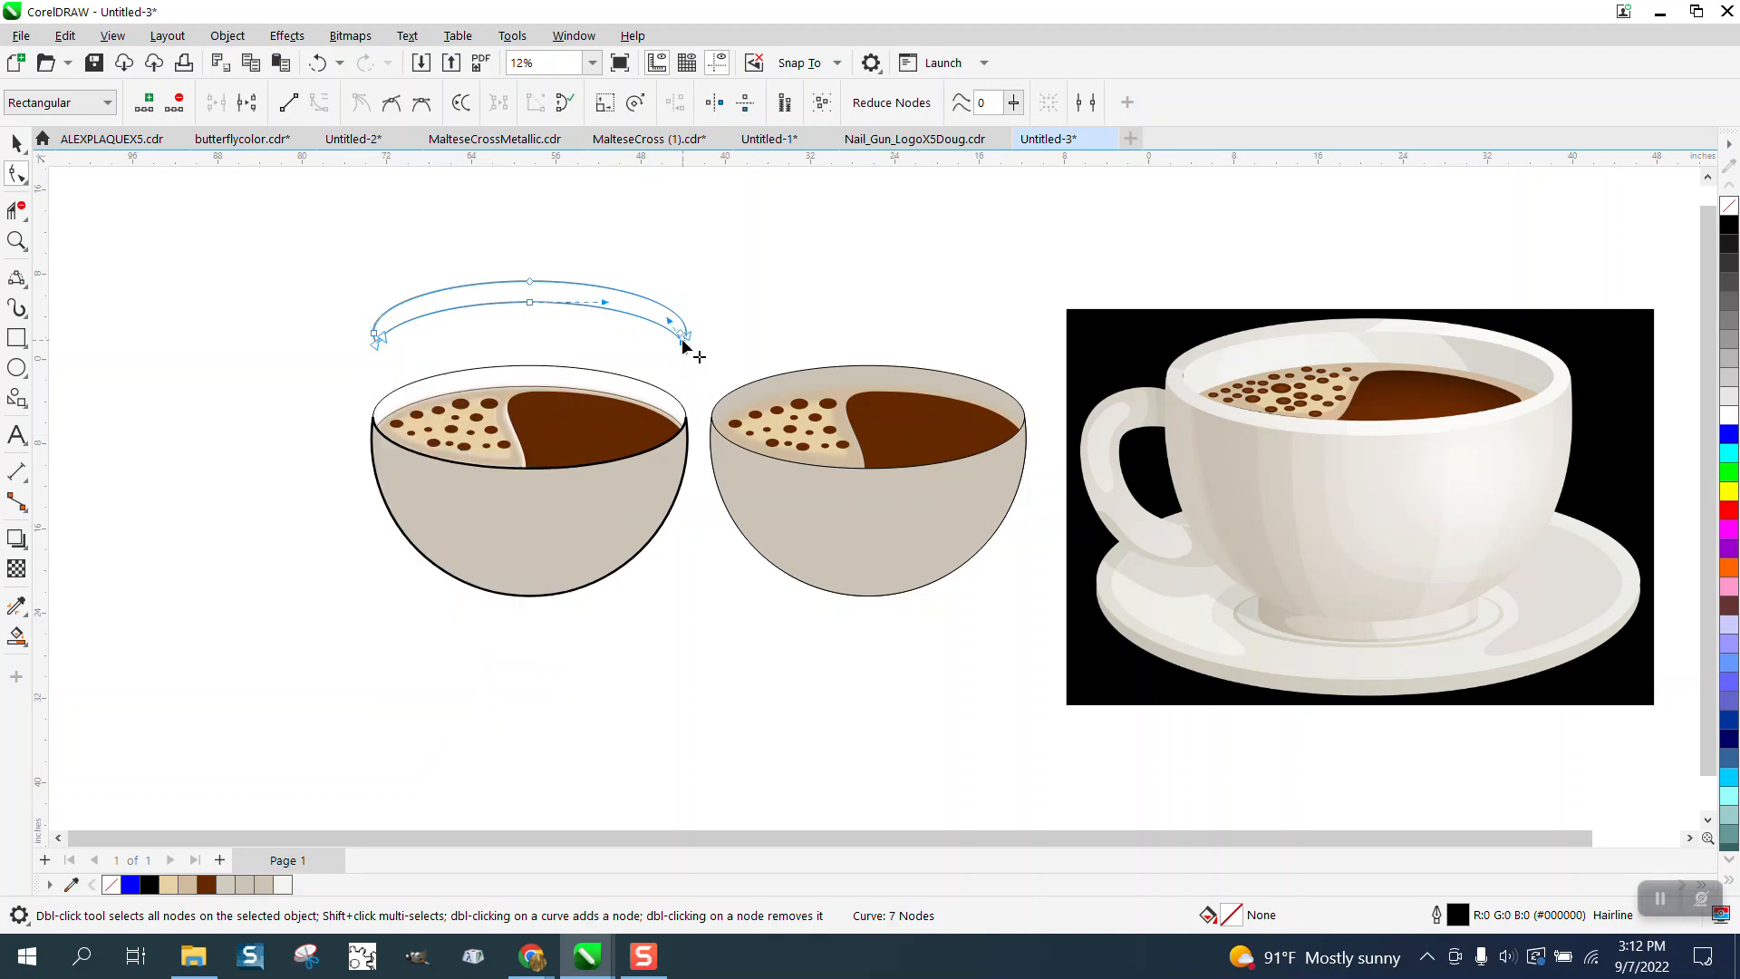
right_click(684, 349)
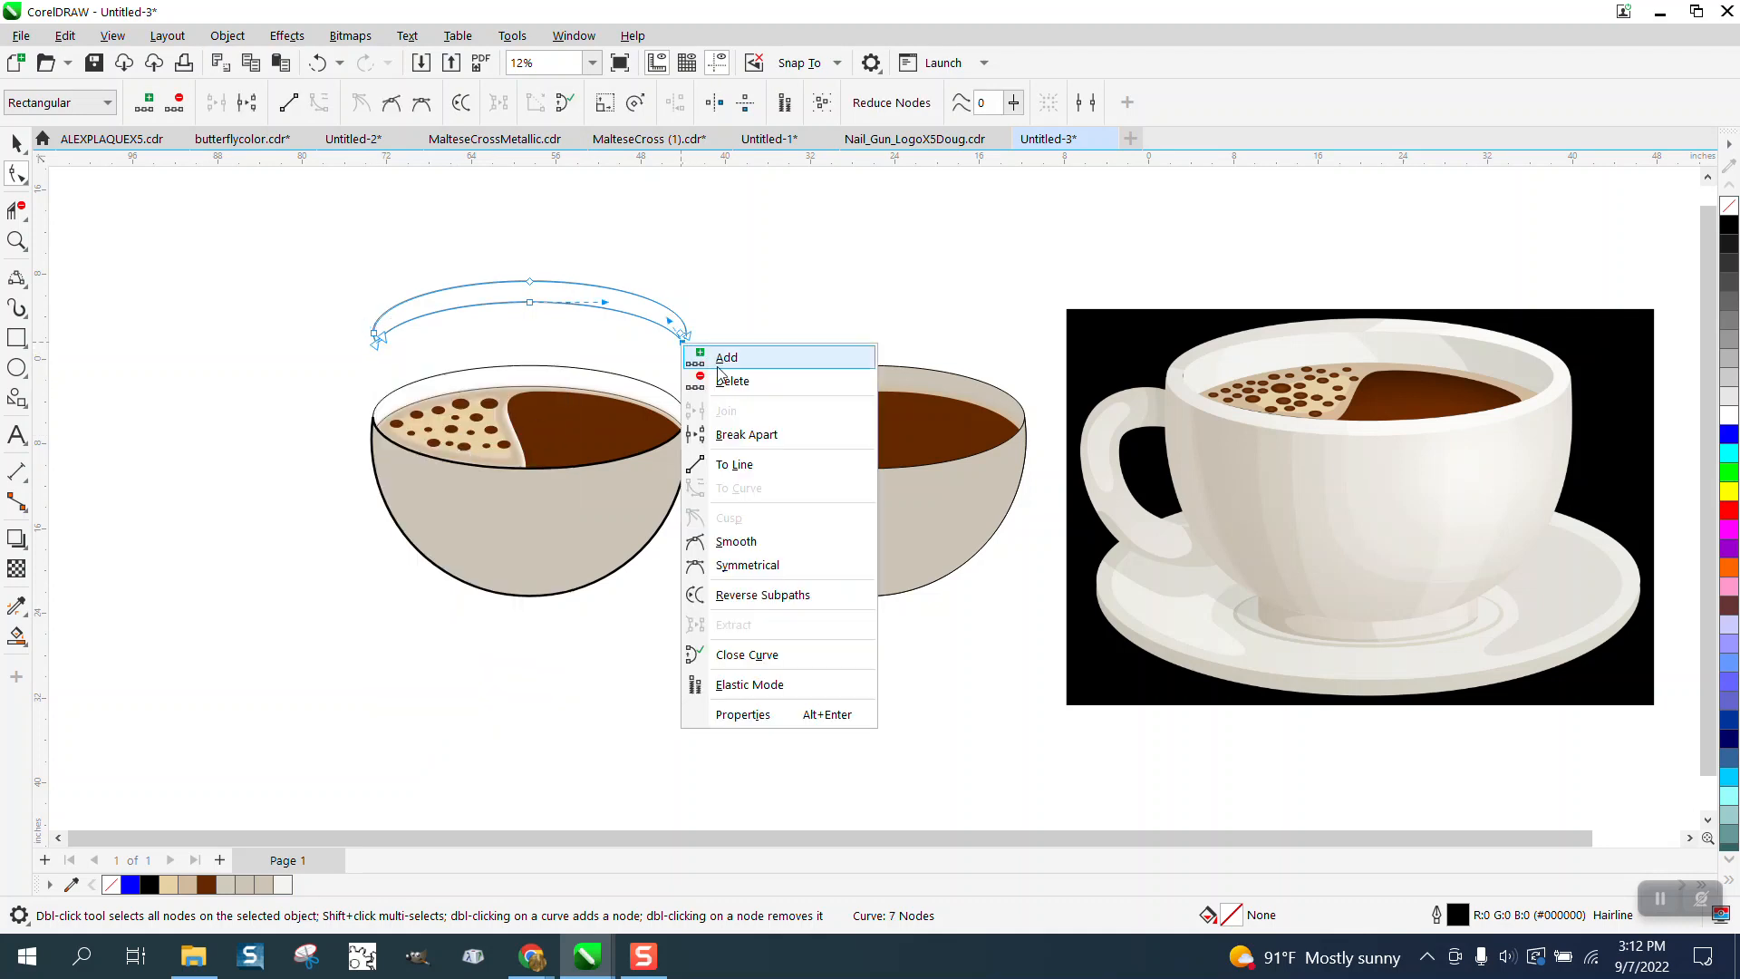
click(738, 428)
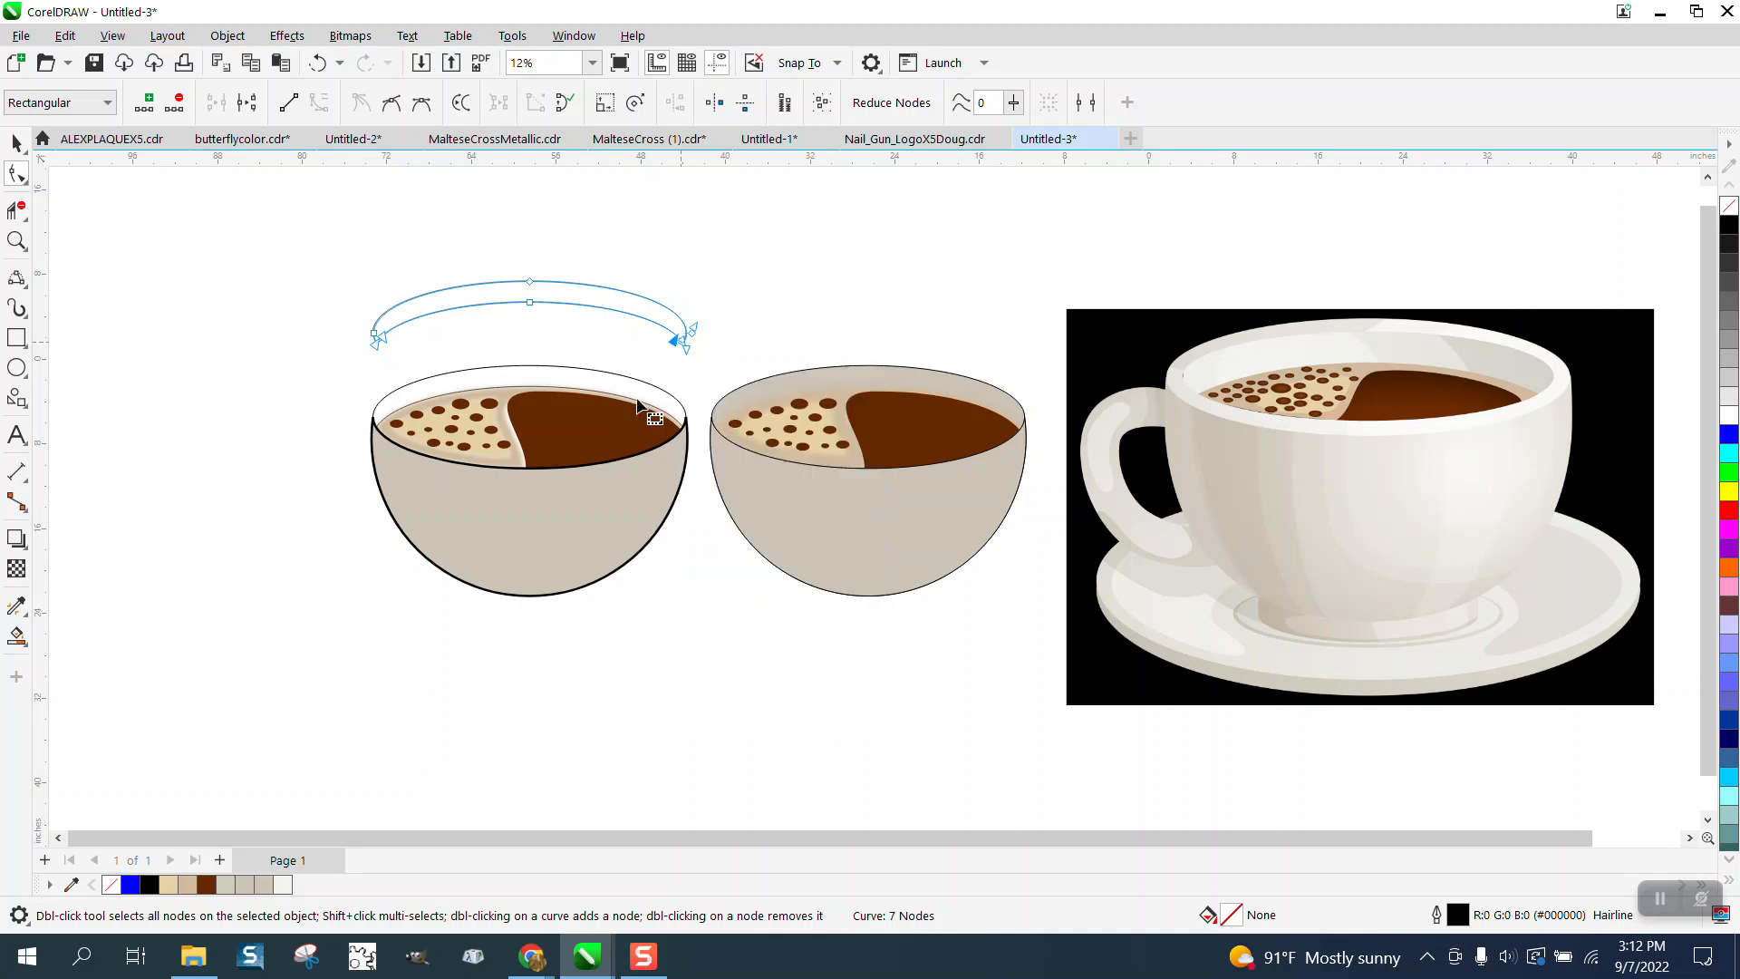
- Delete the rim band's lower segment and nudge the remaining arc down and back up
click(14, 207)
click(491, 316)
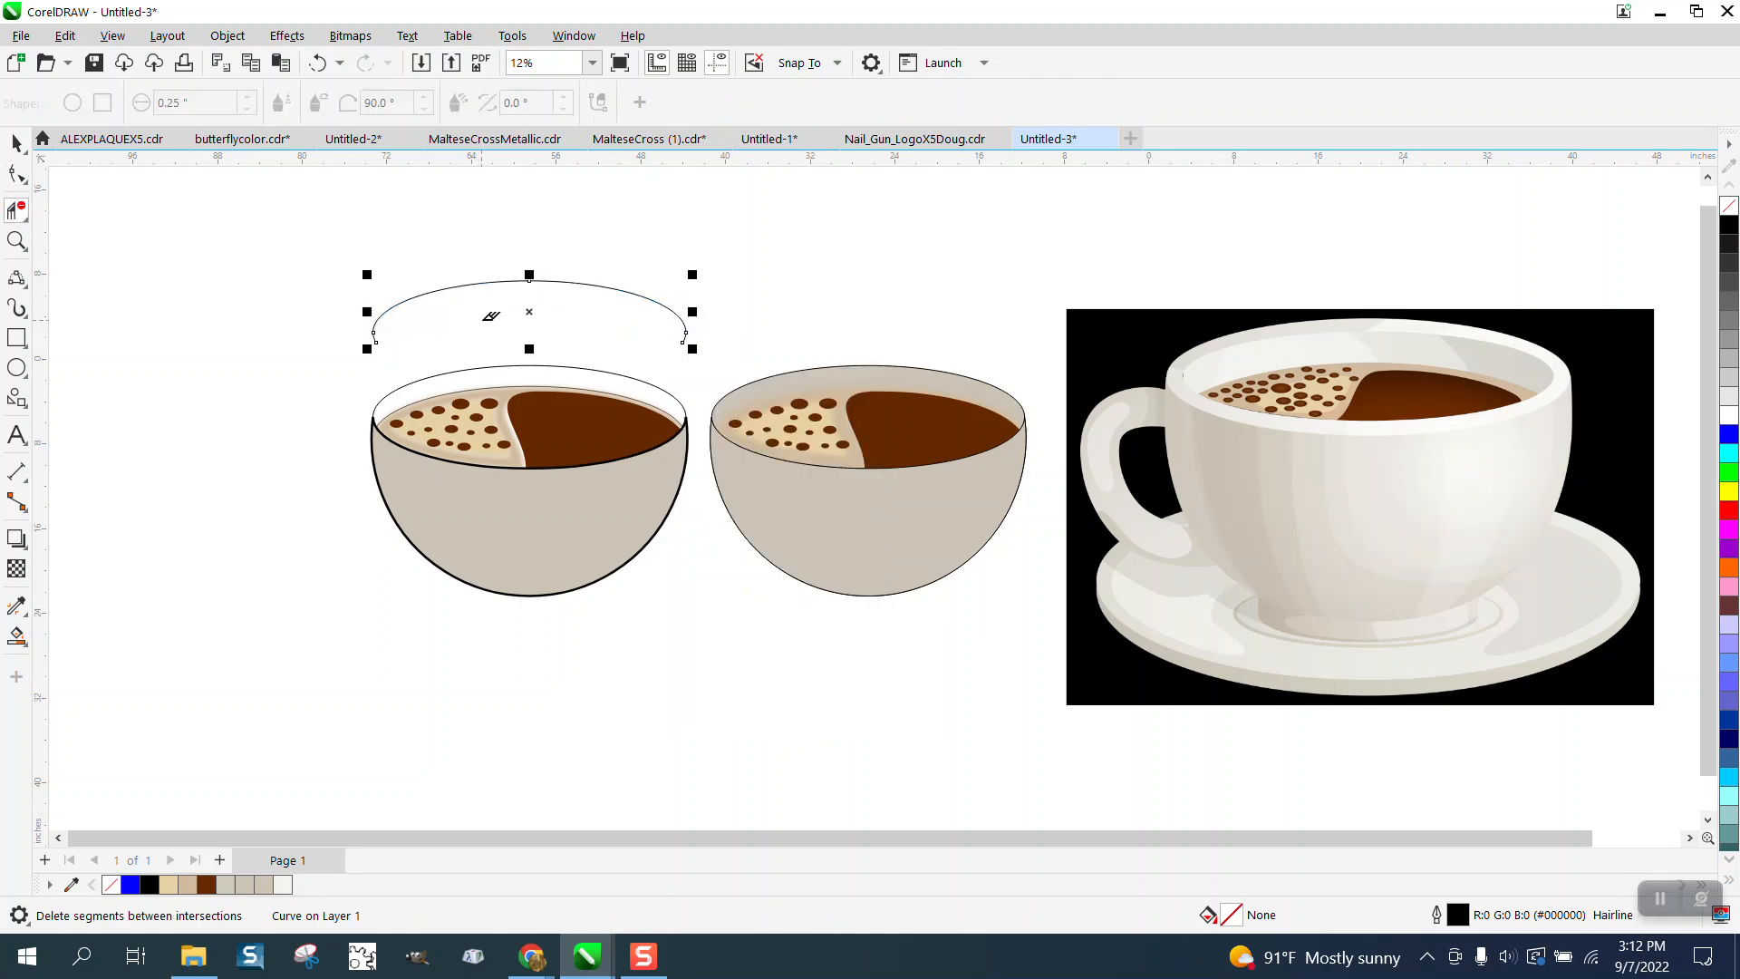
click(16, 143)
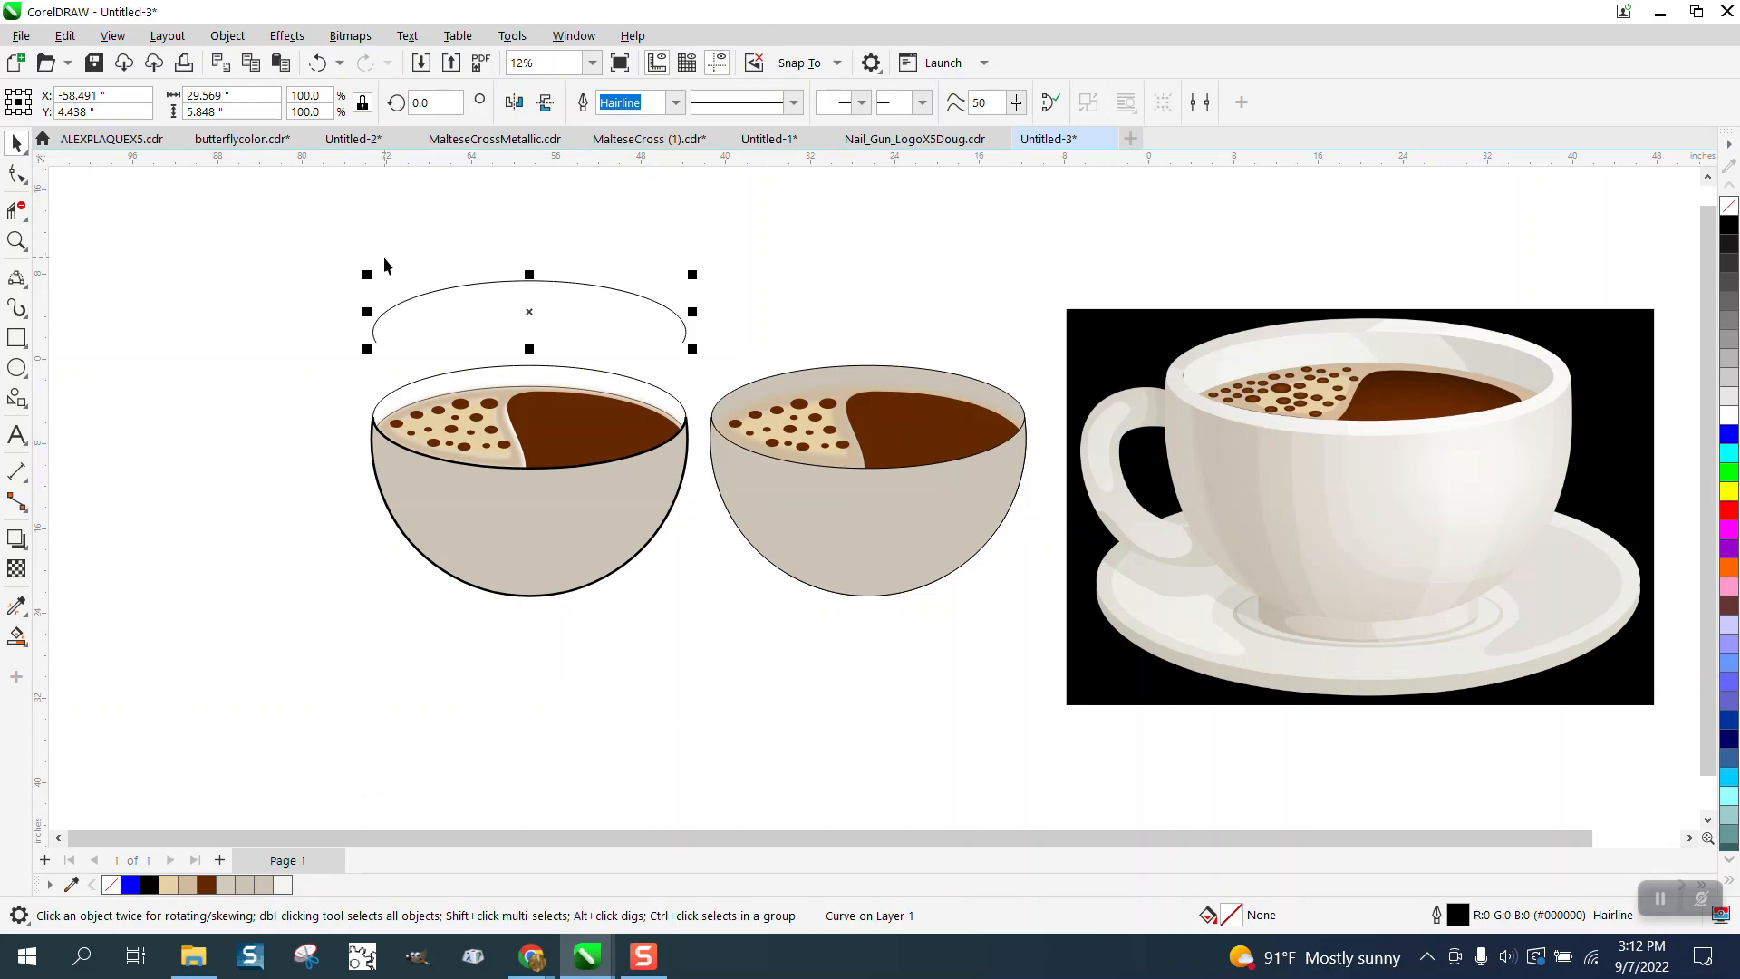
key(Down)
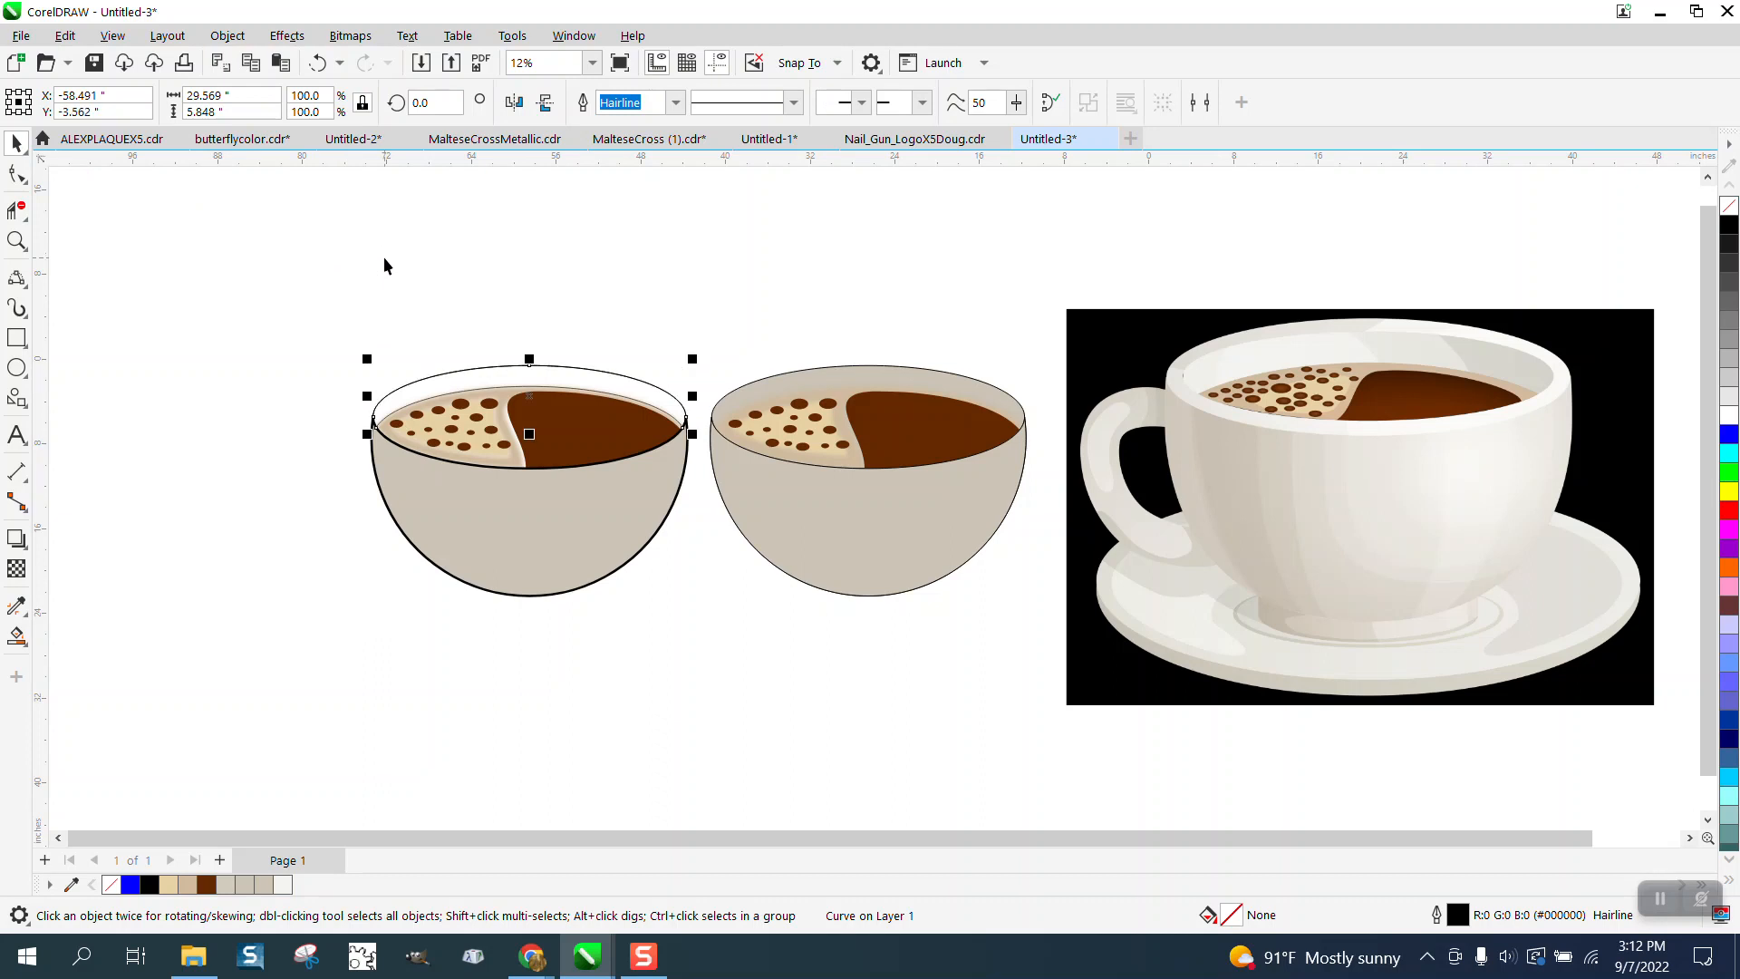
key(Up)
key(Down)
key(Up)
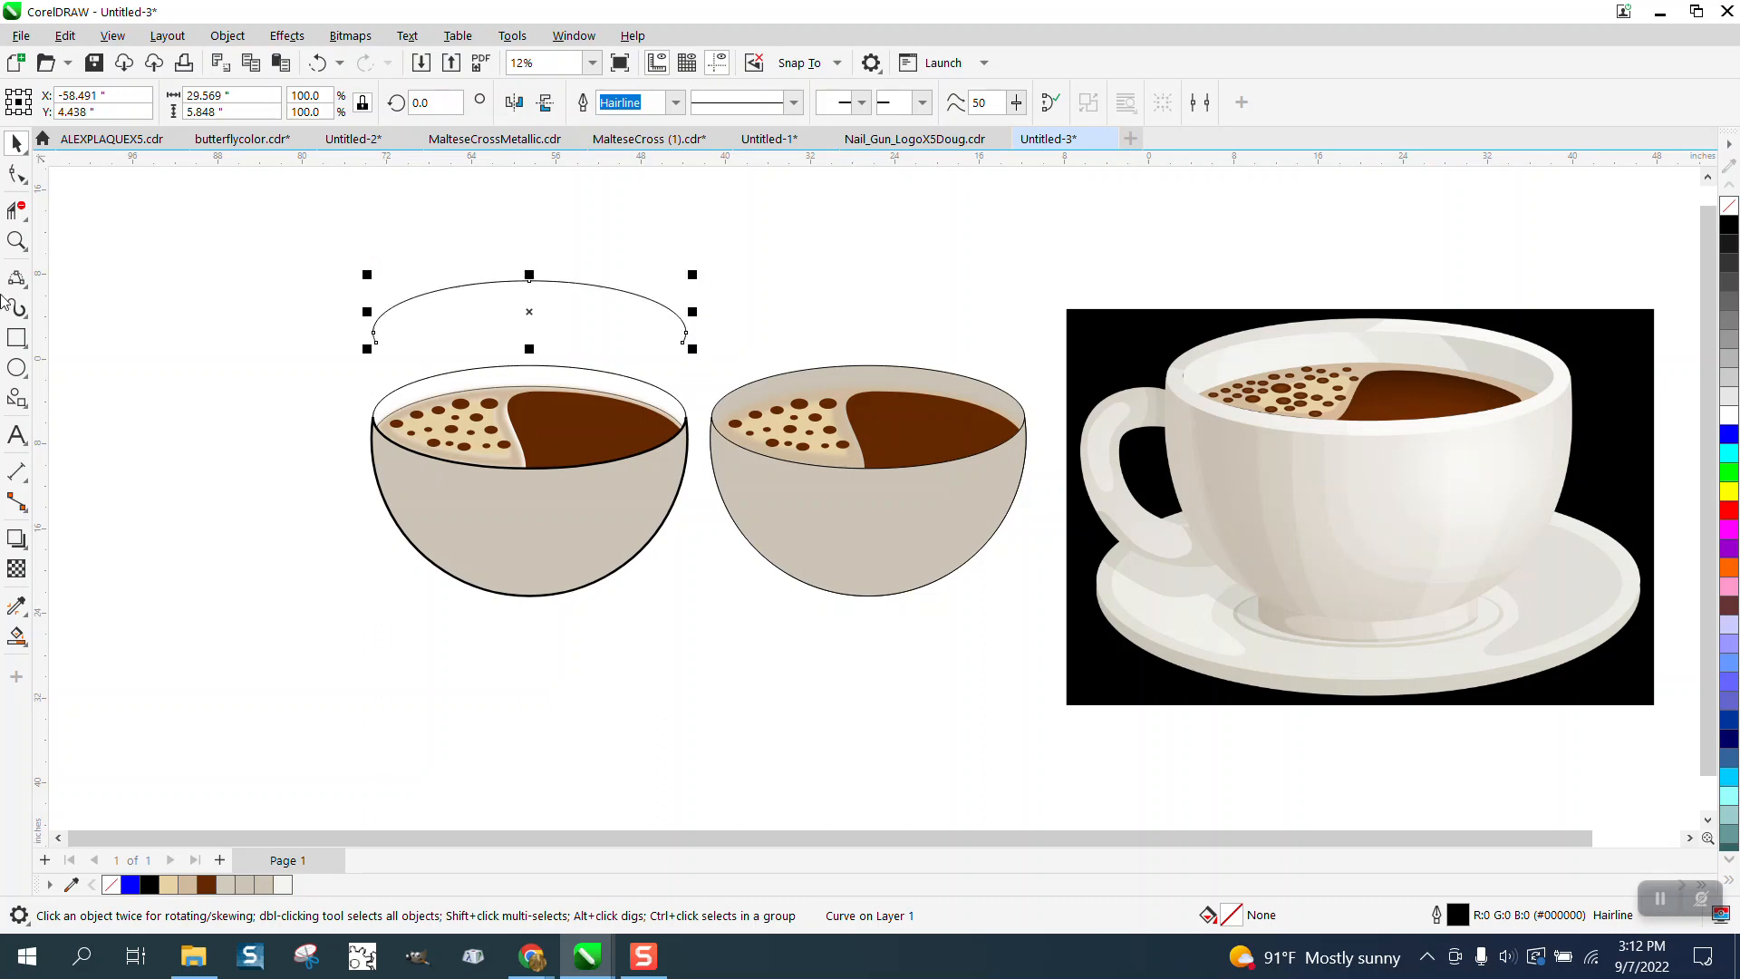
- Zoom in on the coffee surface edge, delete a segment of it, and undo that deletion
click(16, 240)
drag(540, 381, 602, 410)
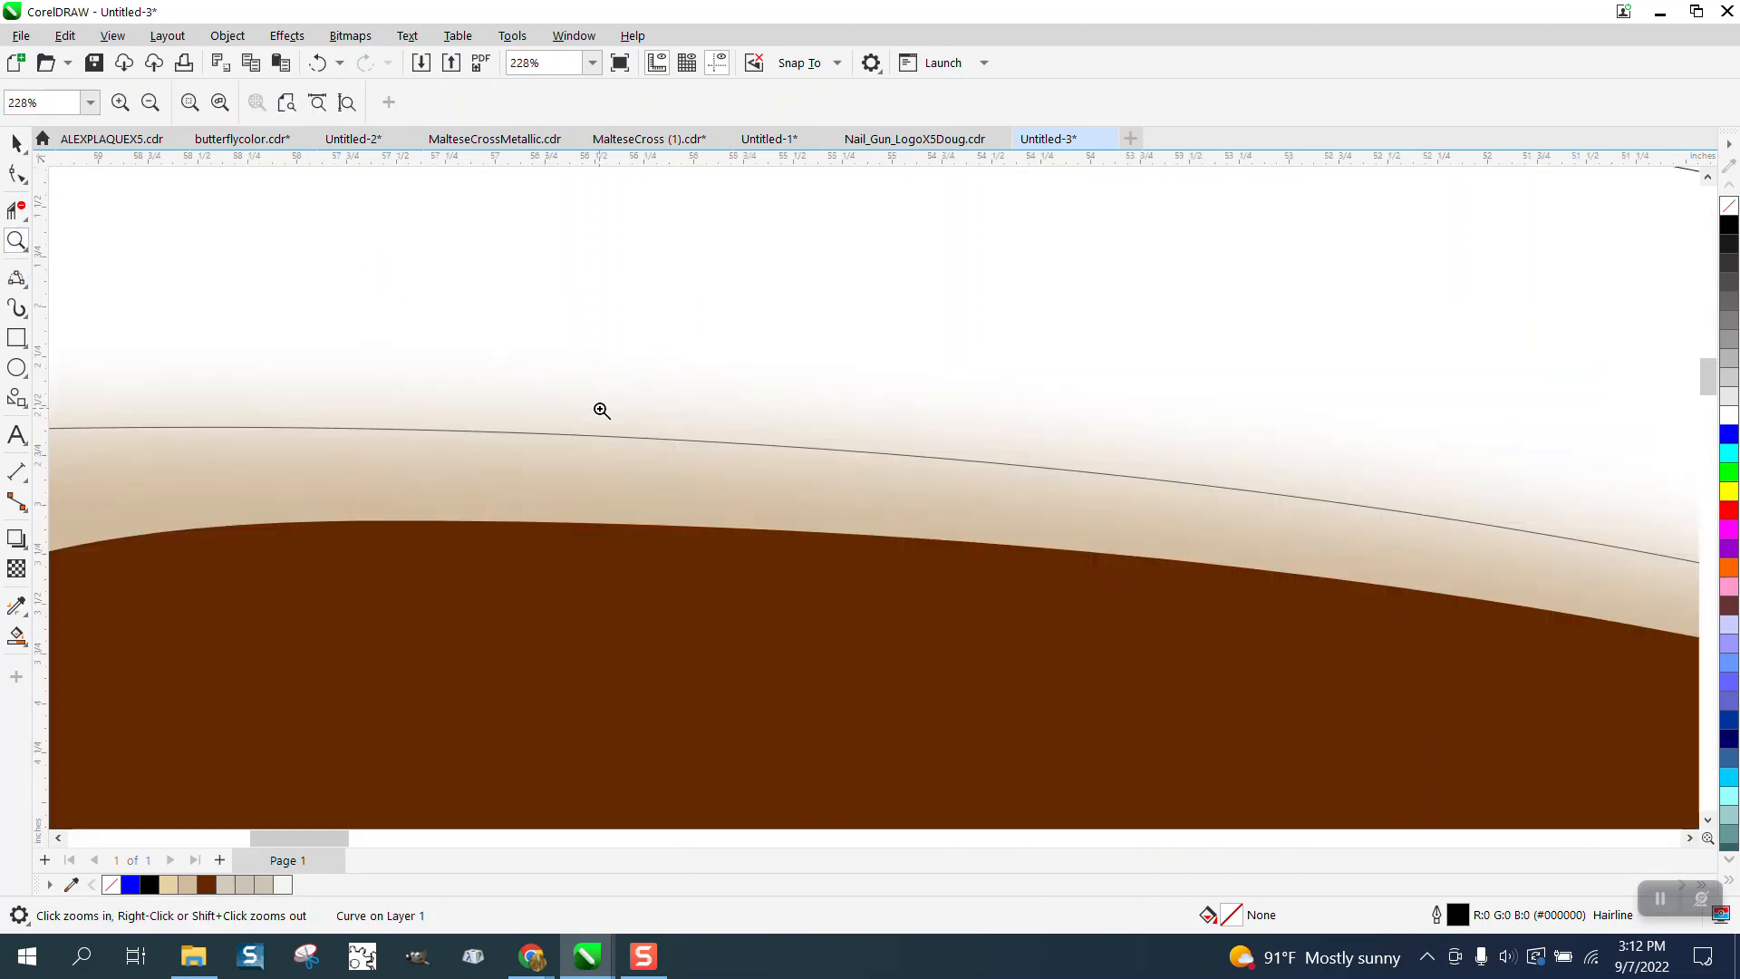
scroll(594, 419, down, 3)
scroll(599, 456, down, 3)
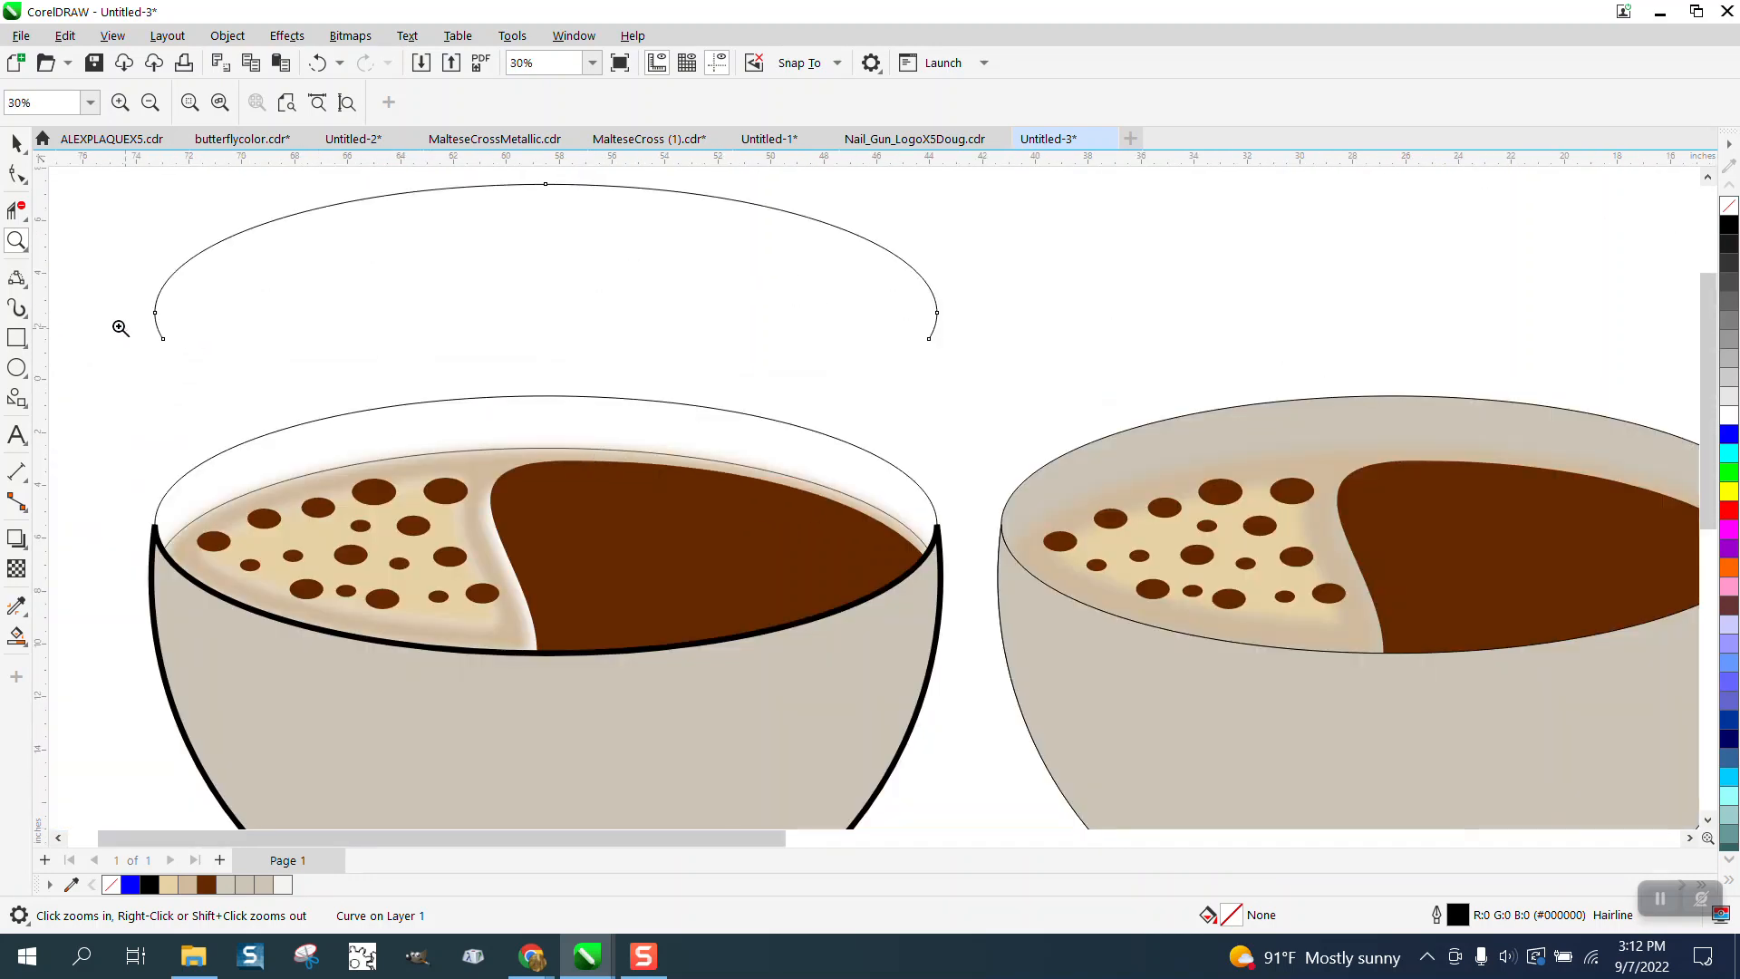
click(16, 210)
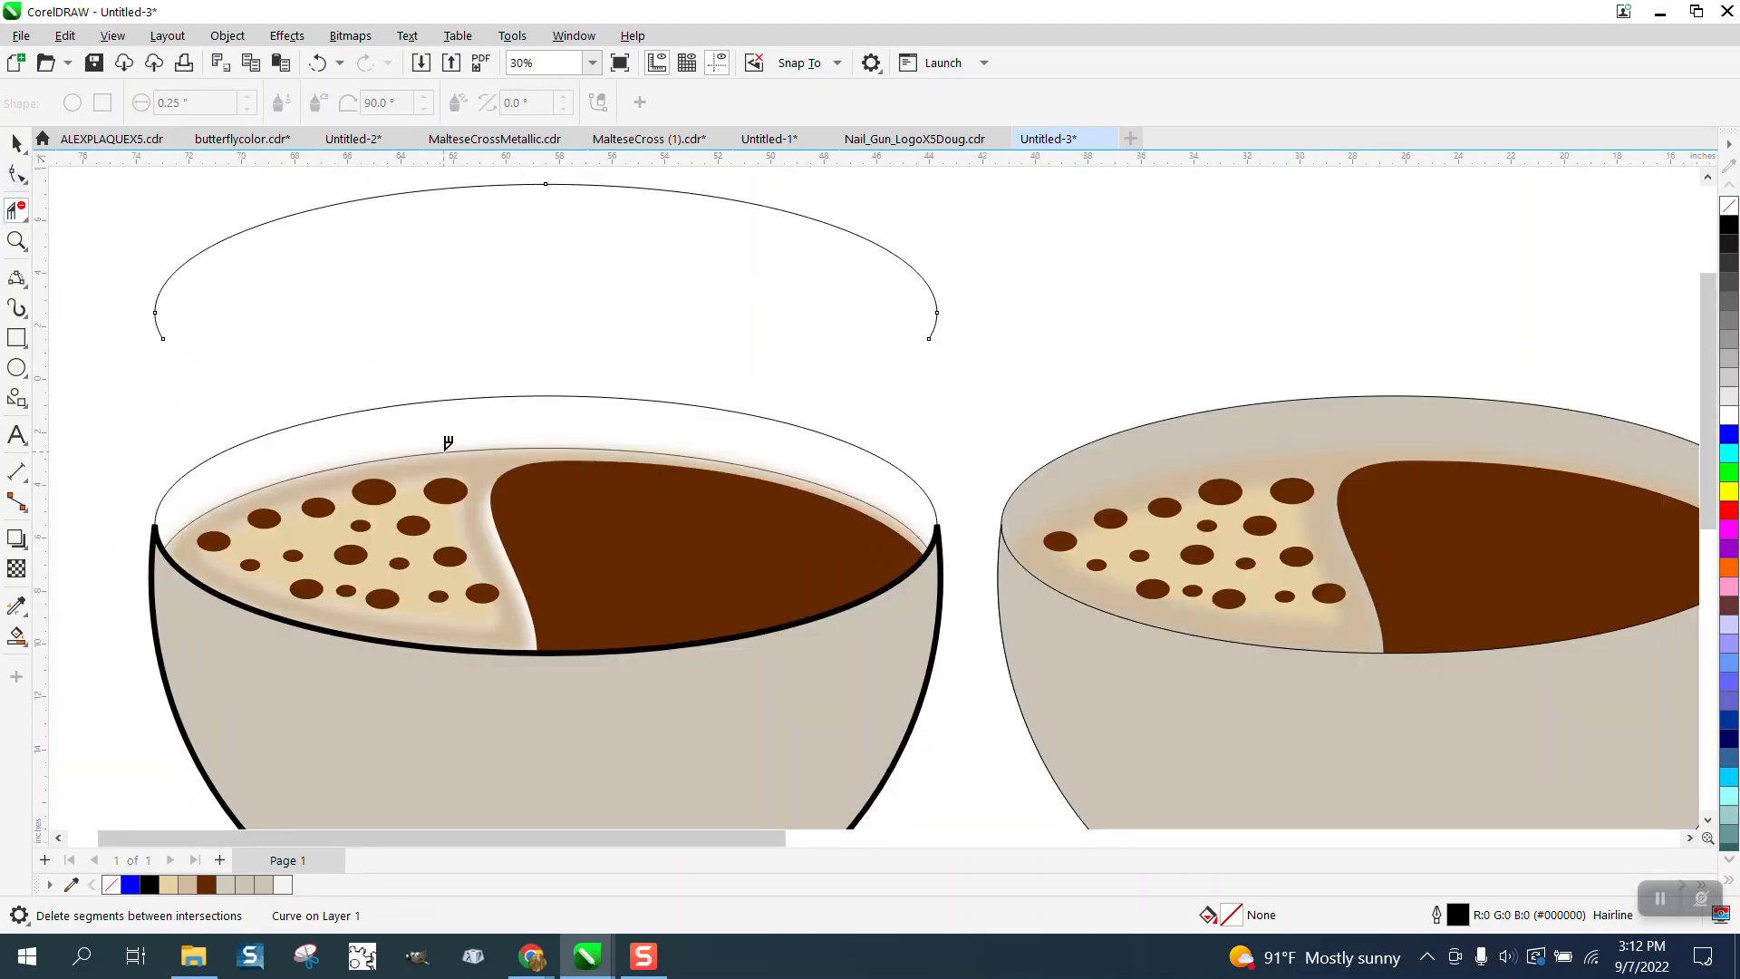
click(446, 451)
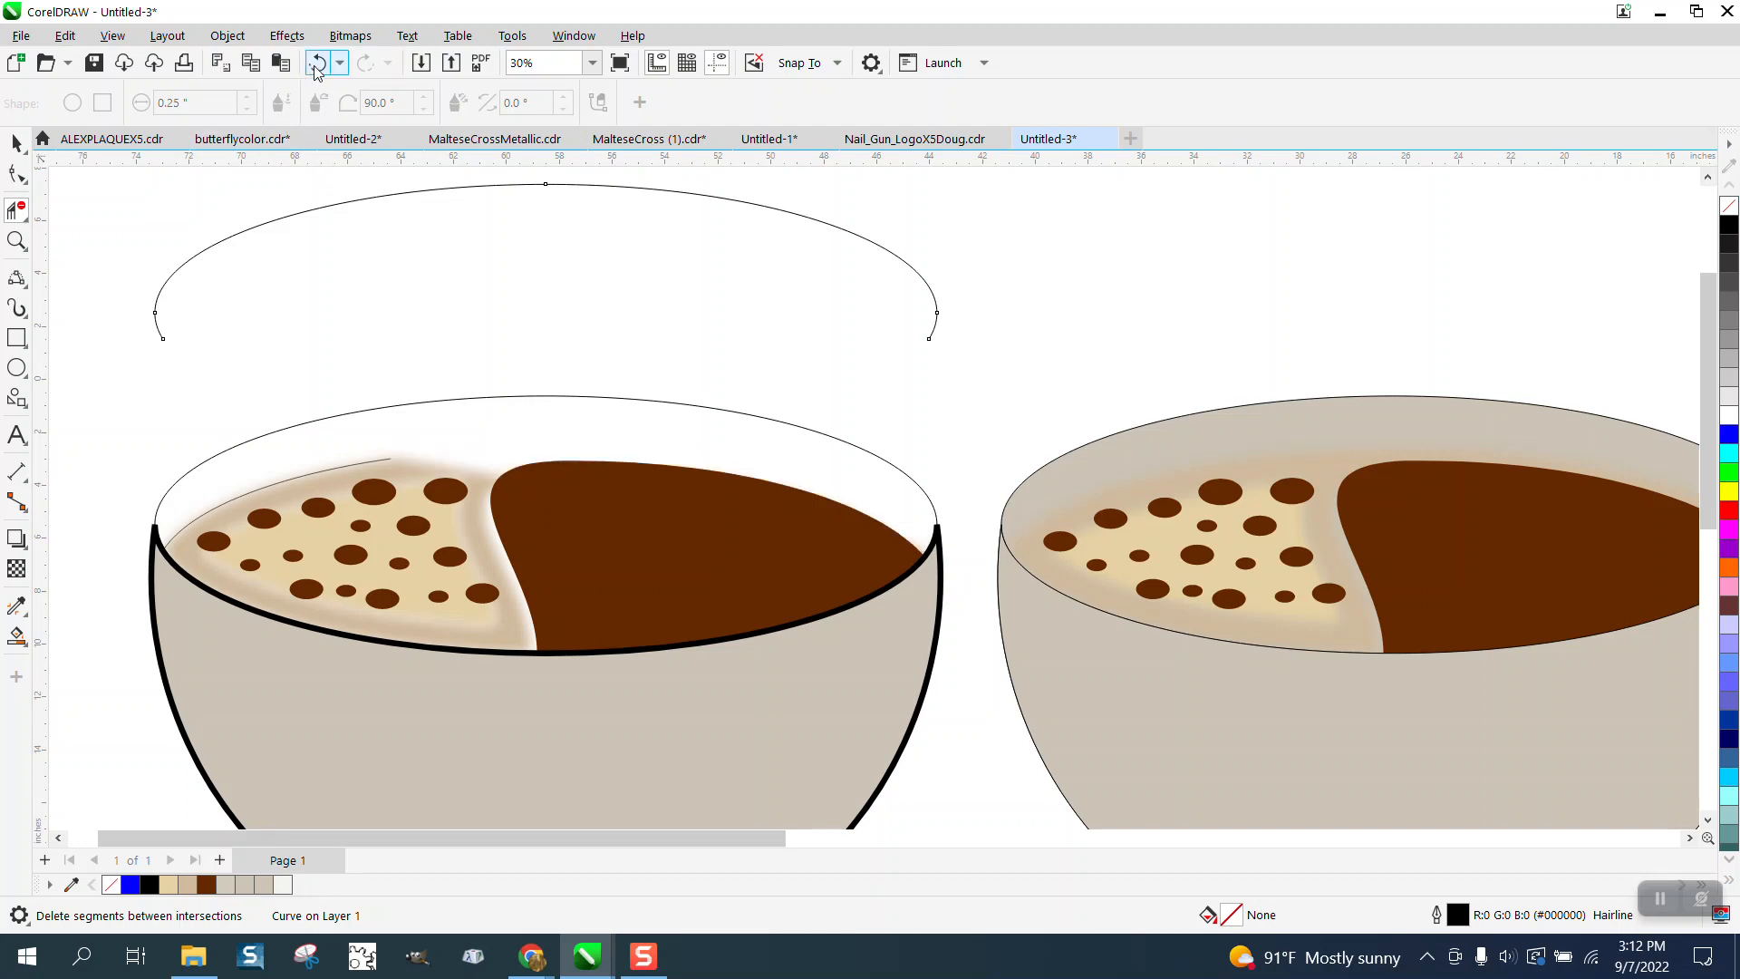
key(ctrl+z)
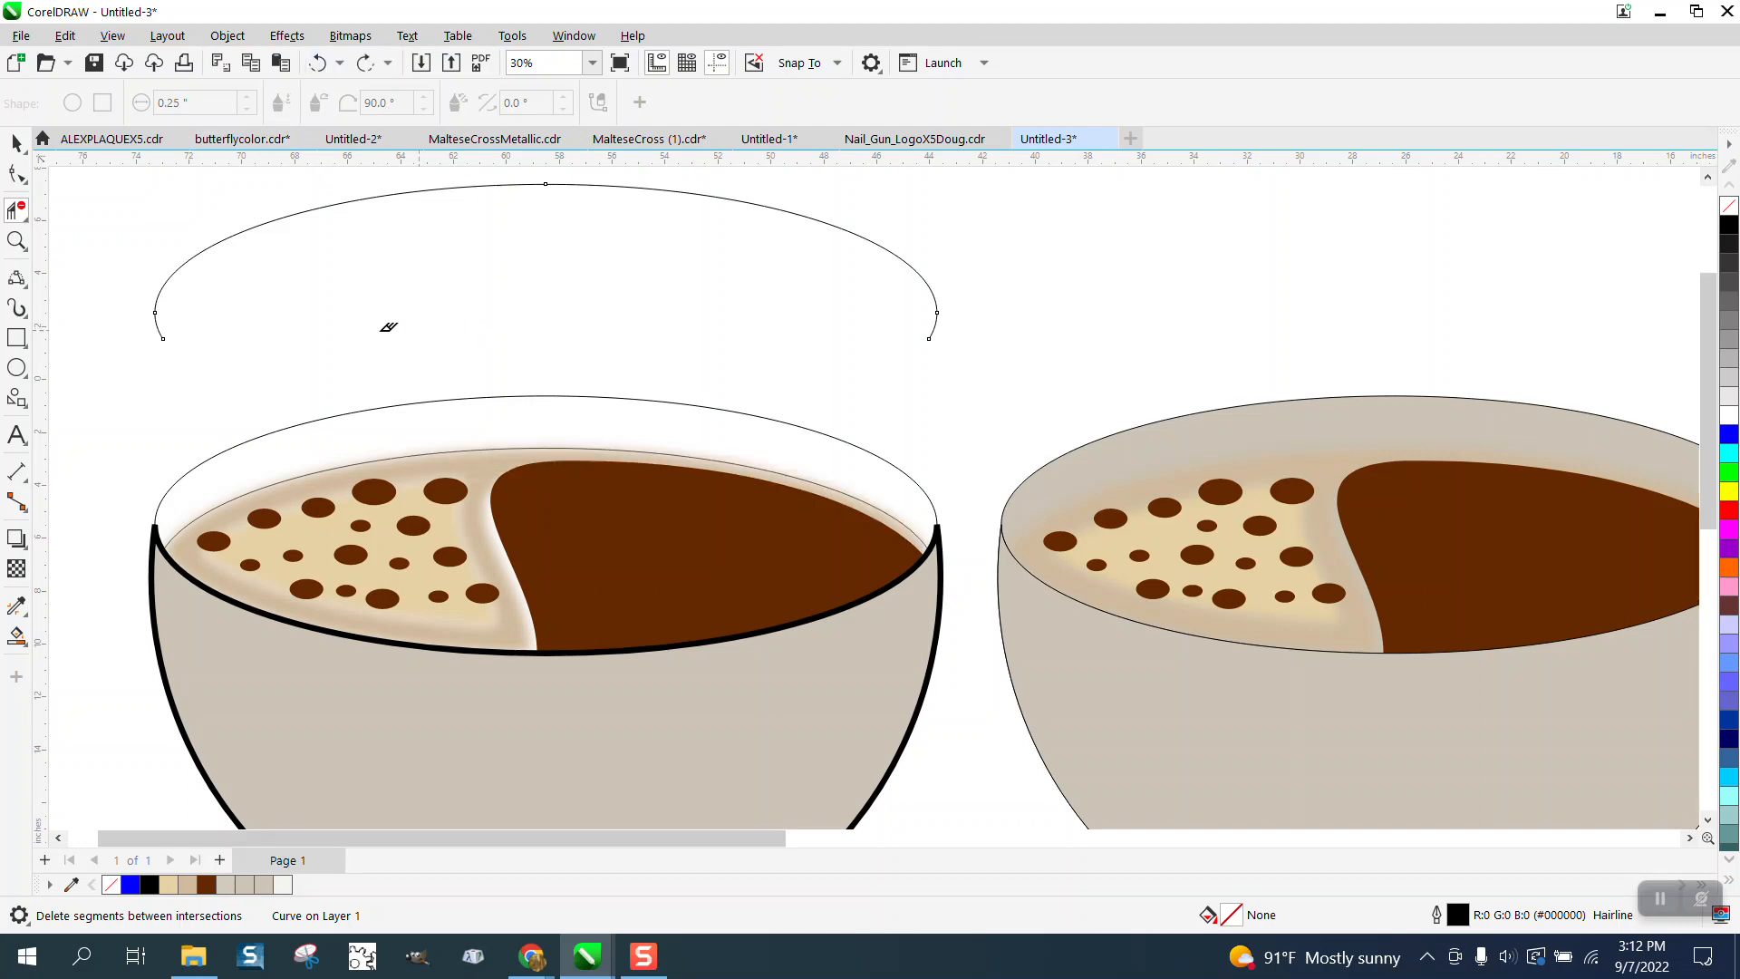
- Remove the fill from the selected coffee surface objects, then undo the last three changes
click(18, 143)
drag(105, 430, 1000, 662)
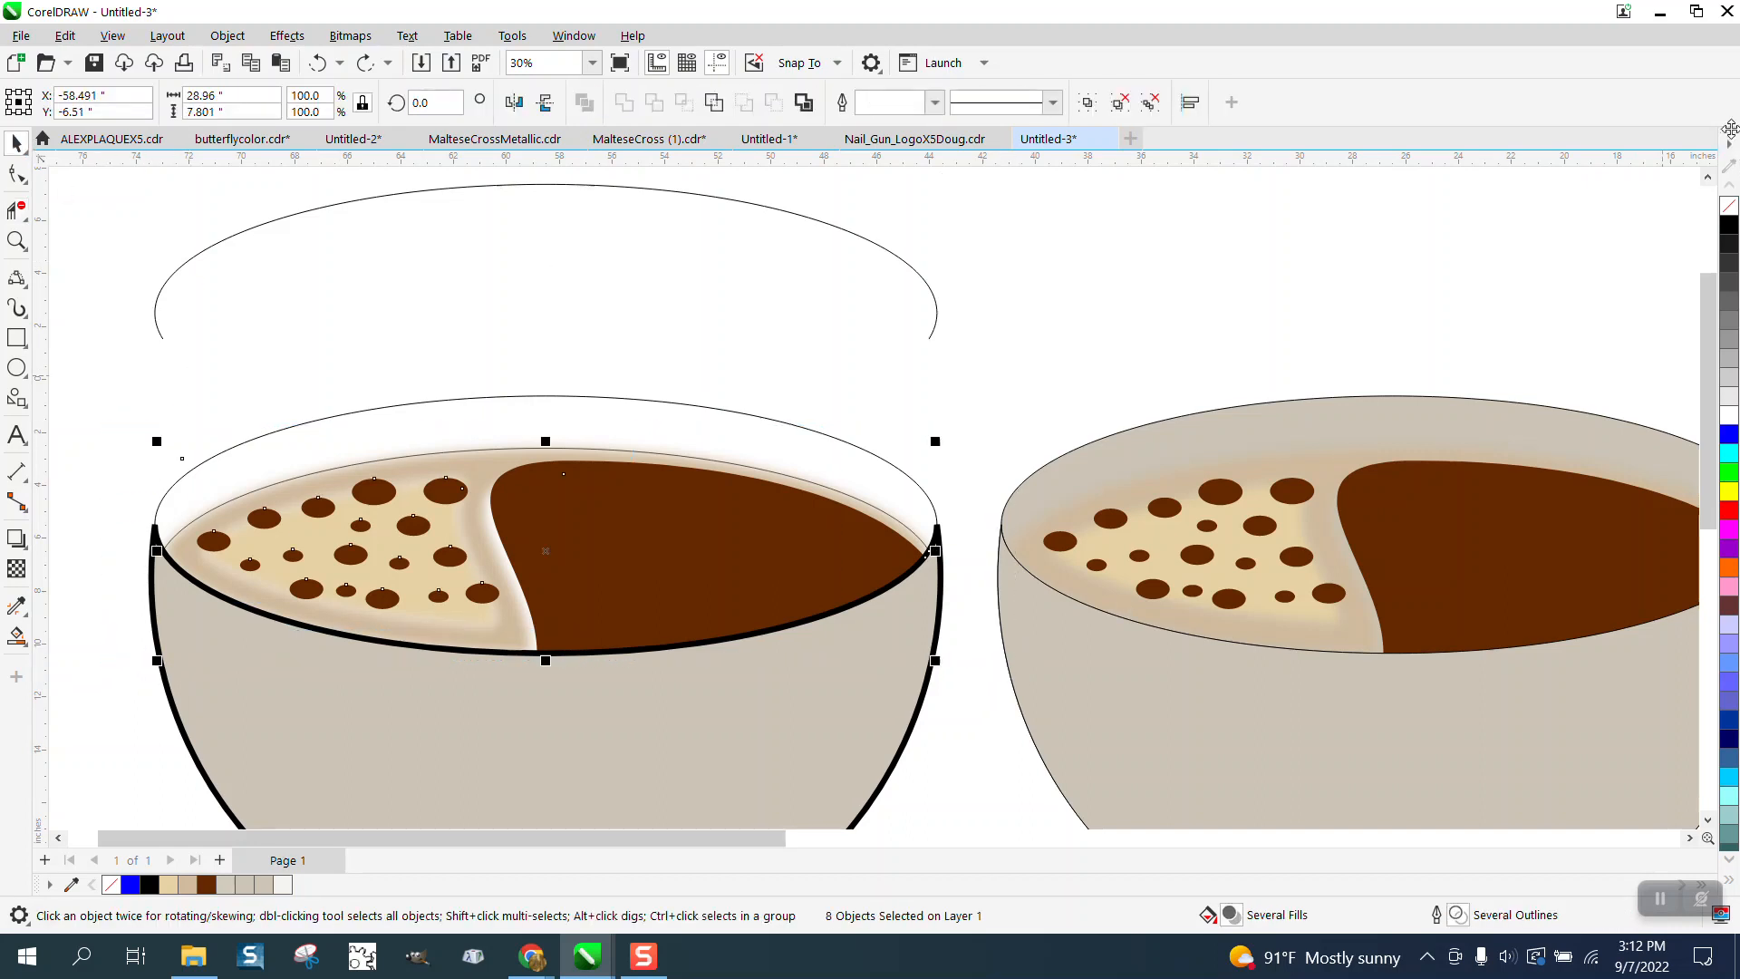
click(1729, 207)
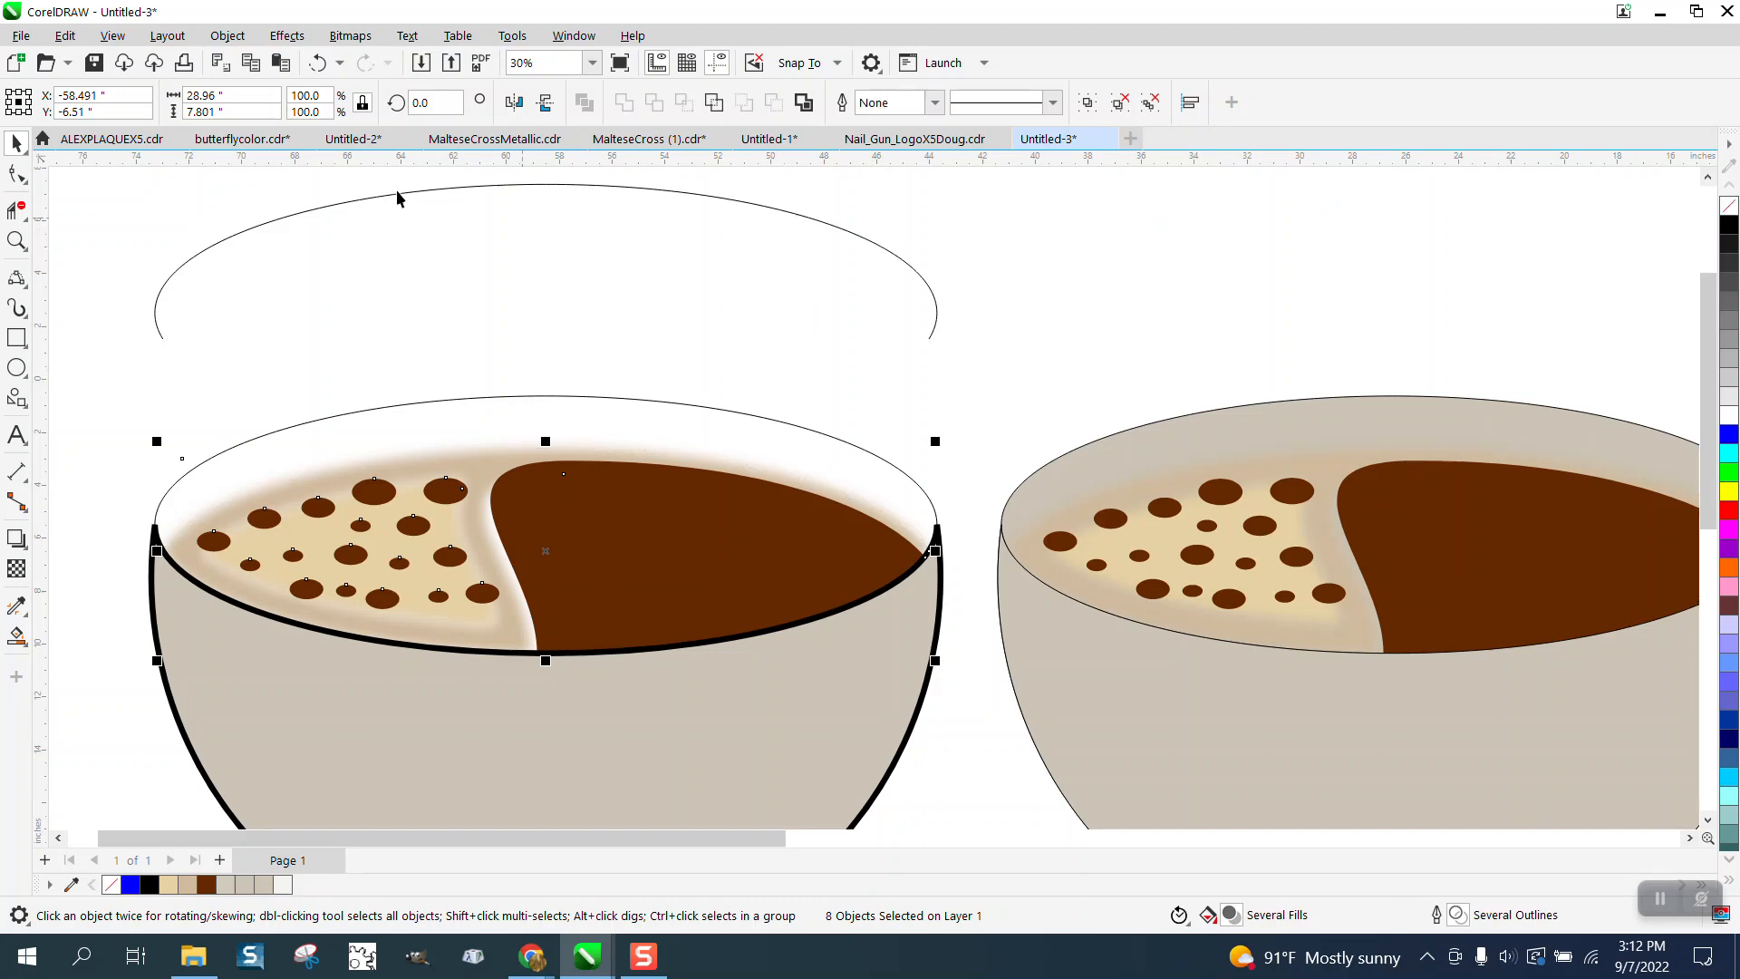
click(319, 63)
click(319, 63)
click(319, 63)
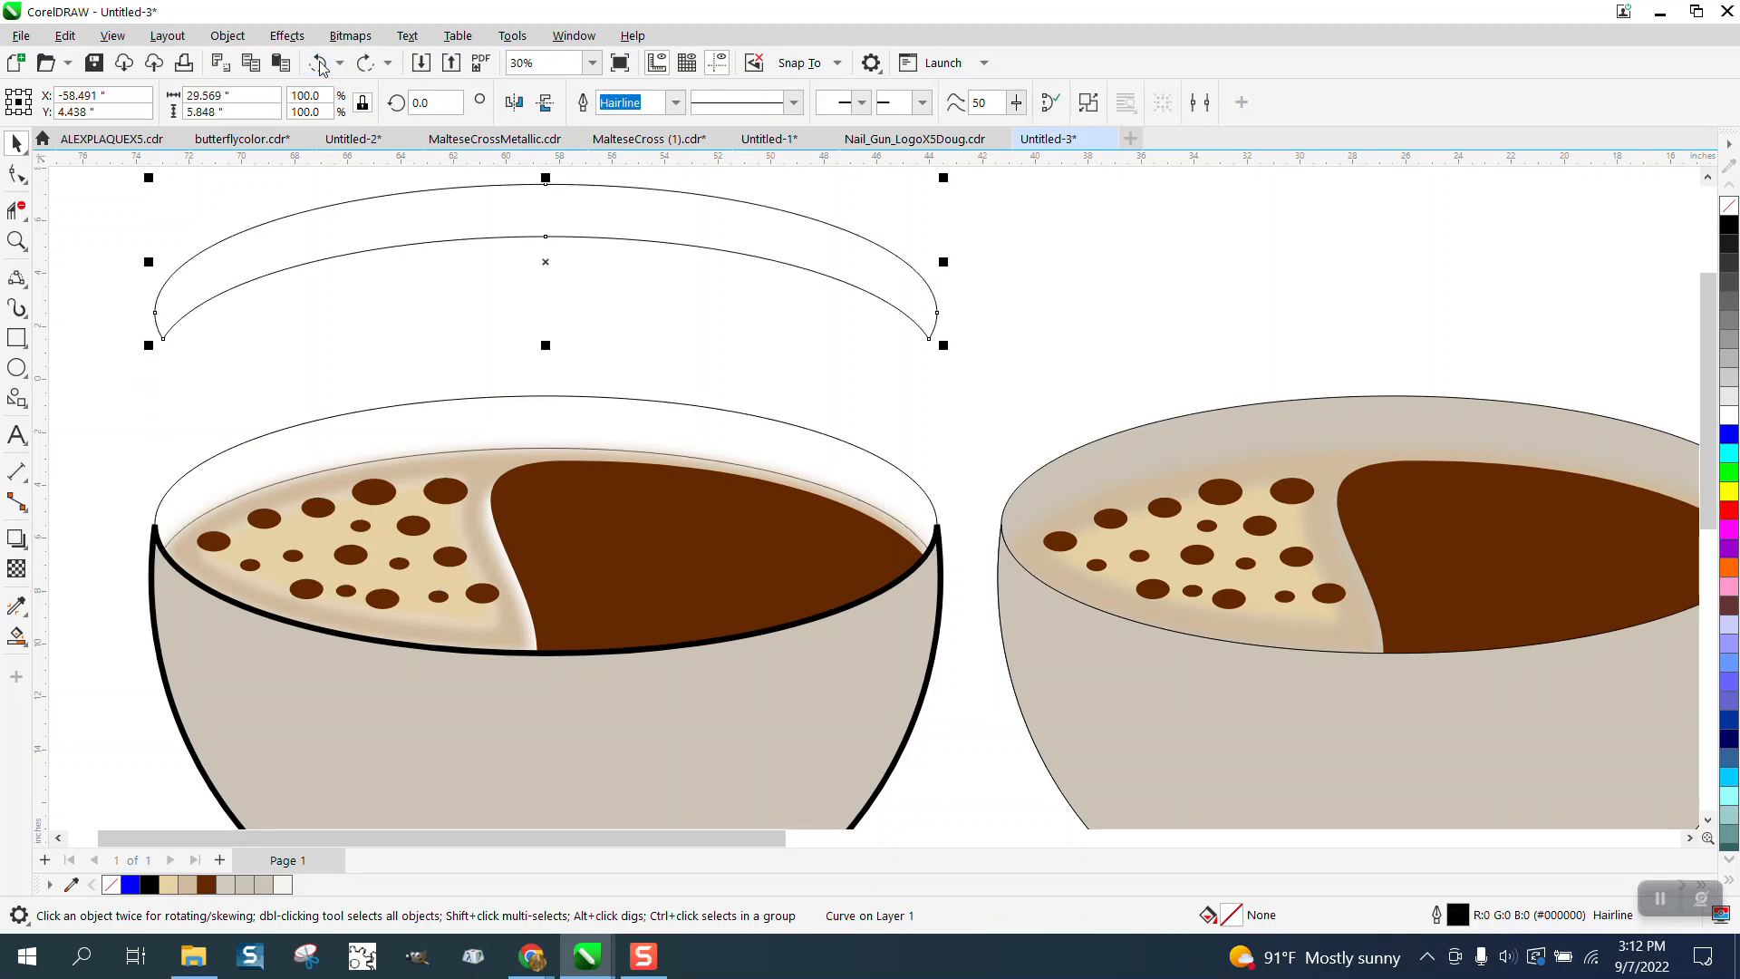
- Smart Fill the rim band with the light off-white colour and move the filled shape down onto the left bowl's rim
click(17, 637)
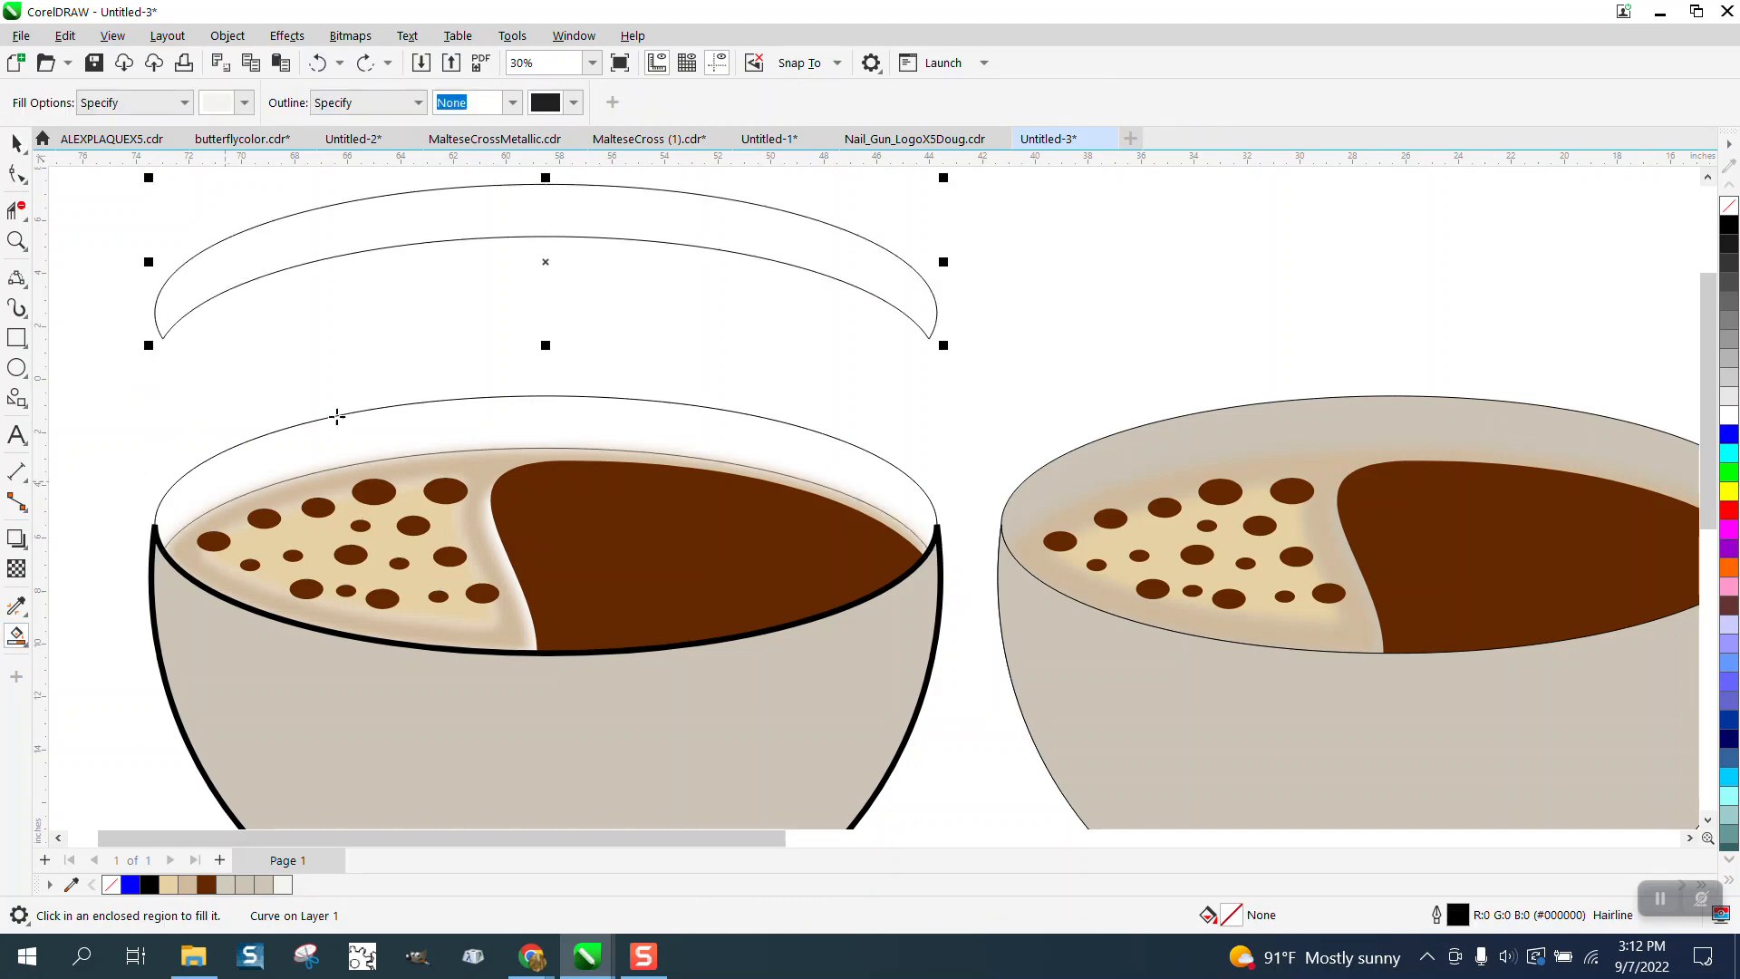
click(516, 220)
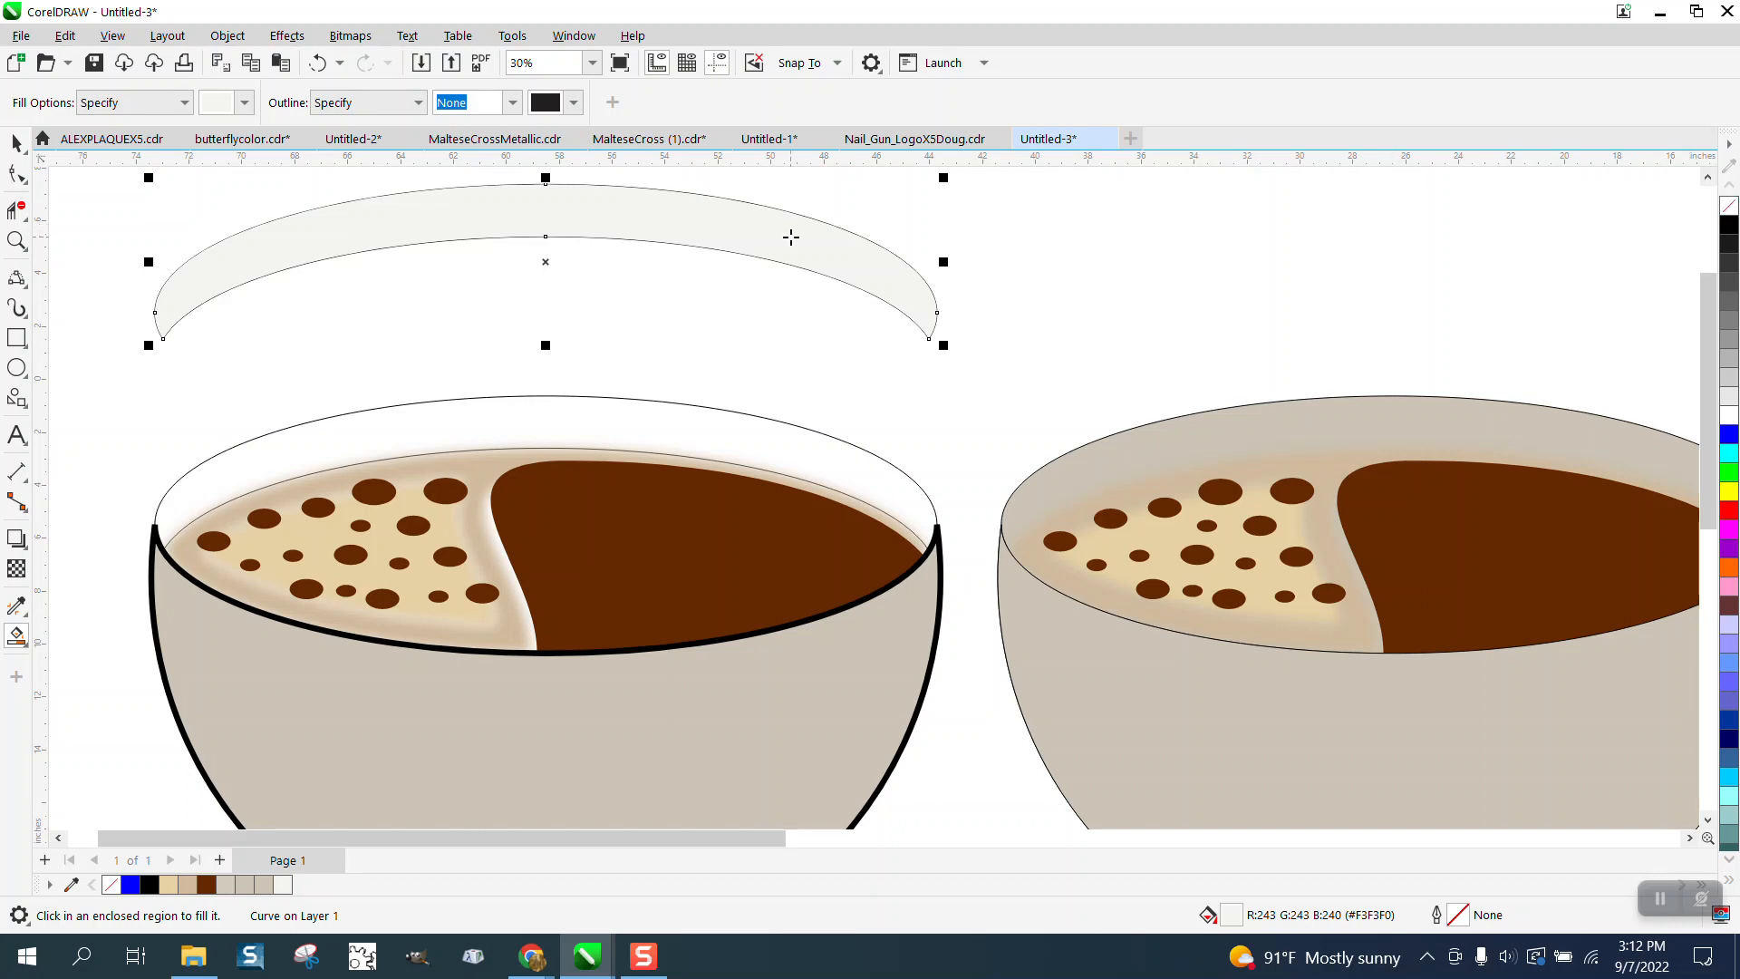
key(Down)
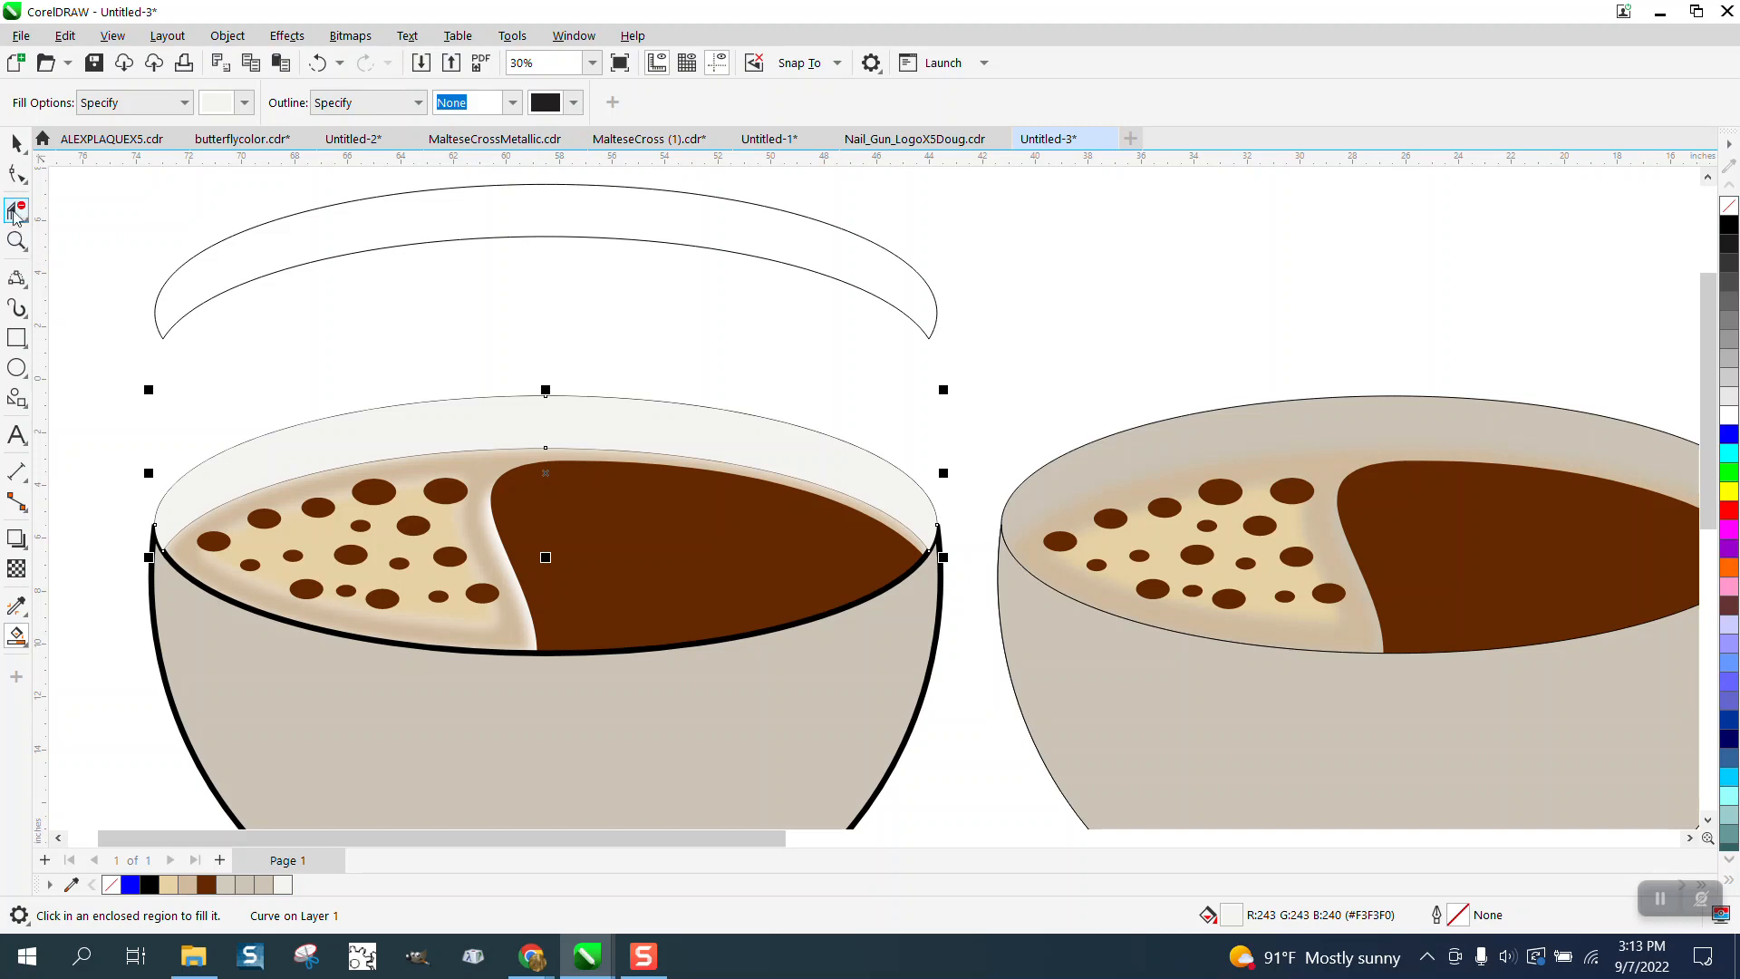
- Delete the original band's lower arc and move the remaining upper arc down onto the left bowl's rim
click(16, 174)
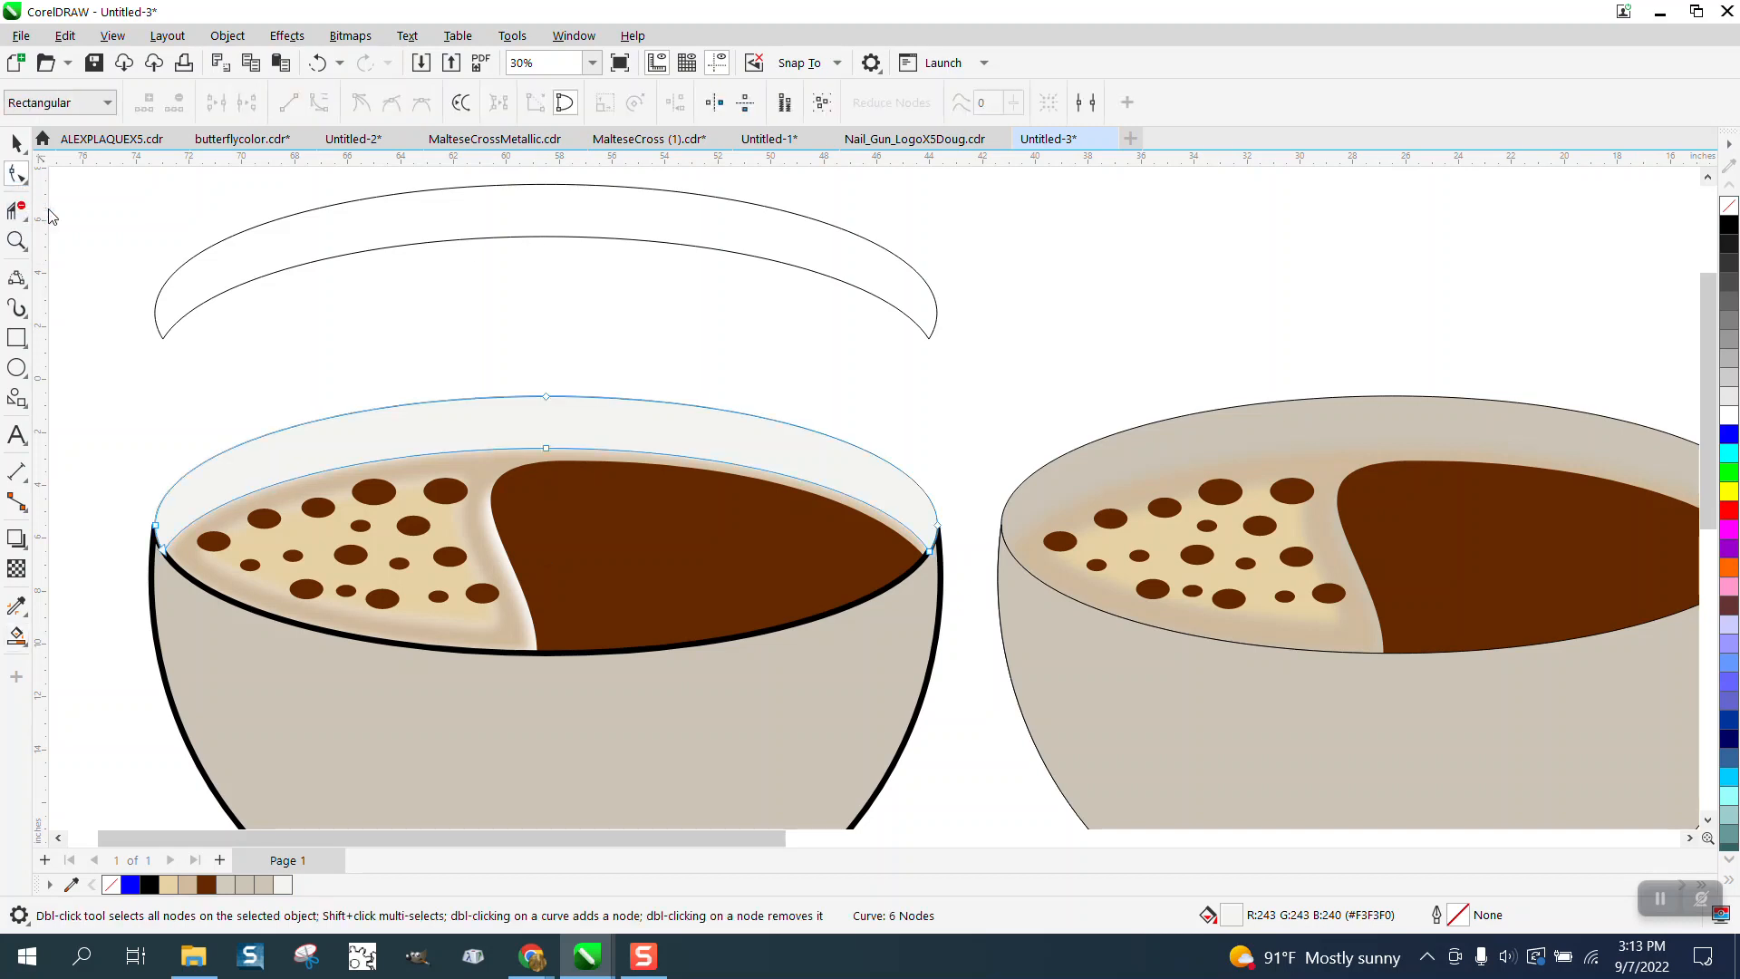
click(172, 321)
right_click(164, 343)
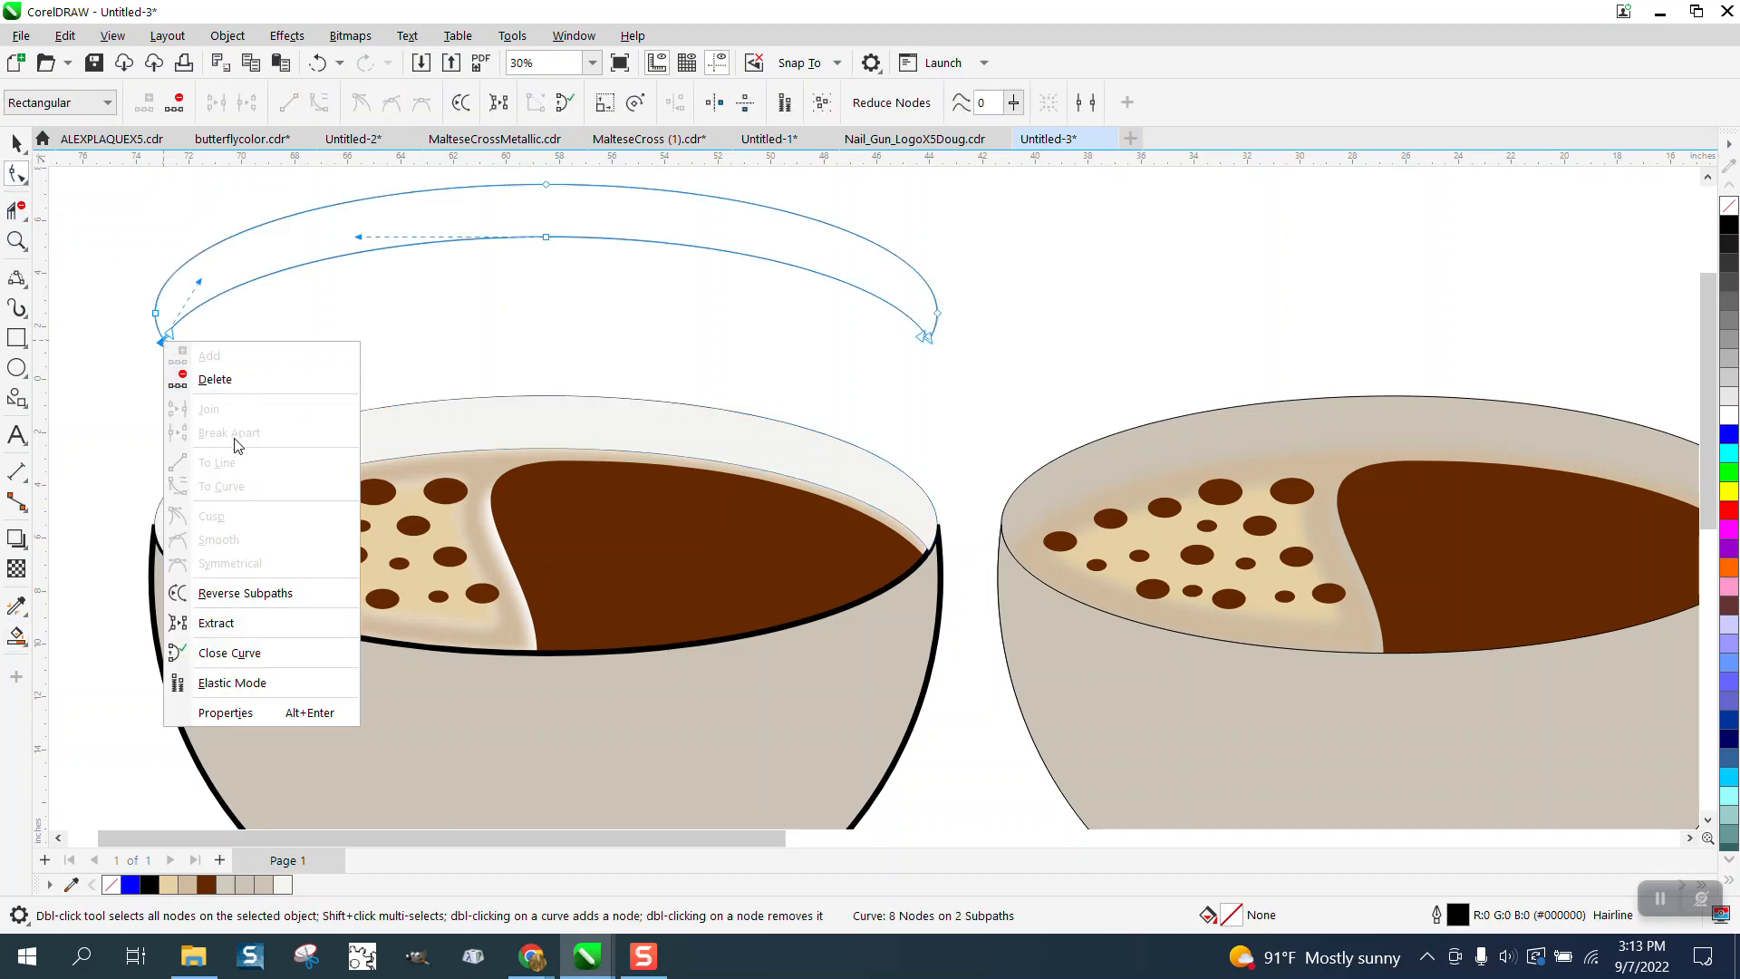
click(16, 209)
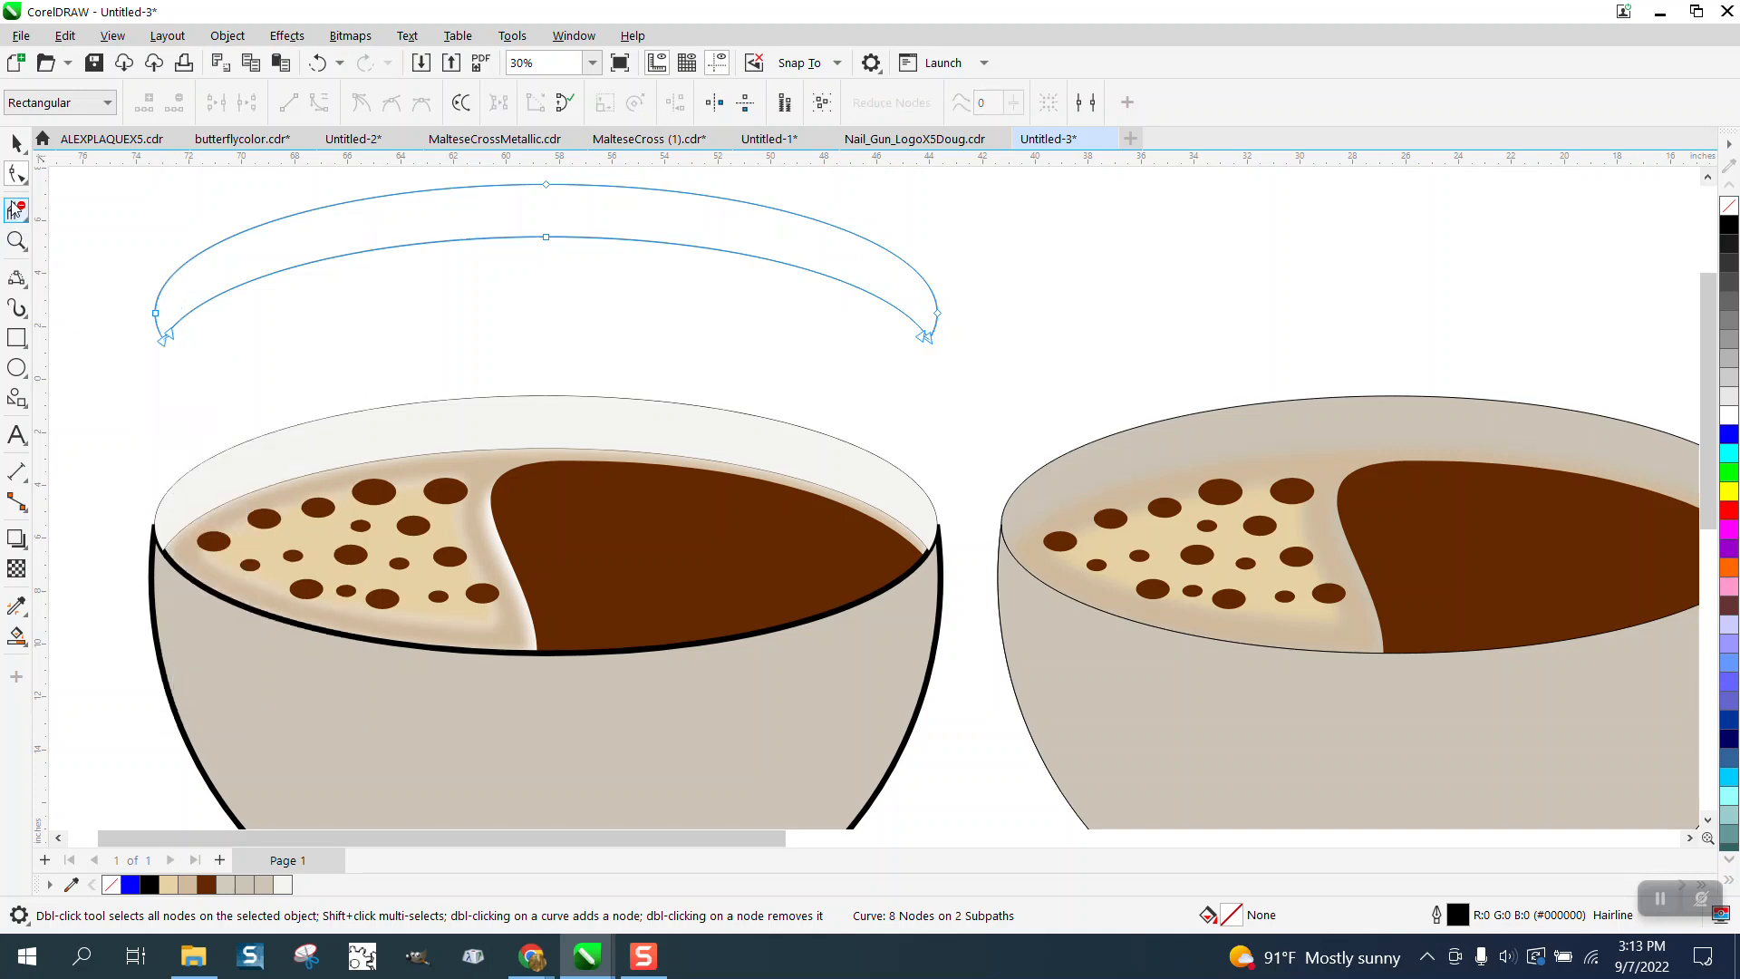
click(342, 253)
click(16, 143)
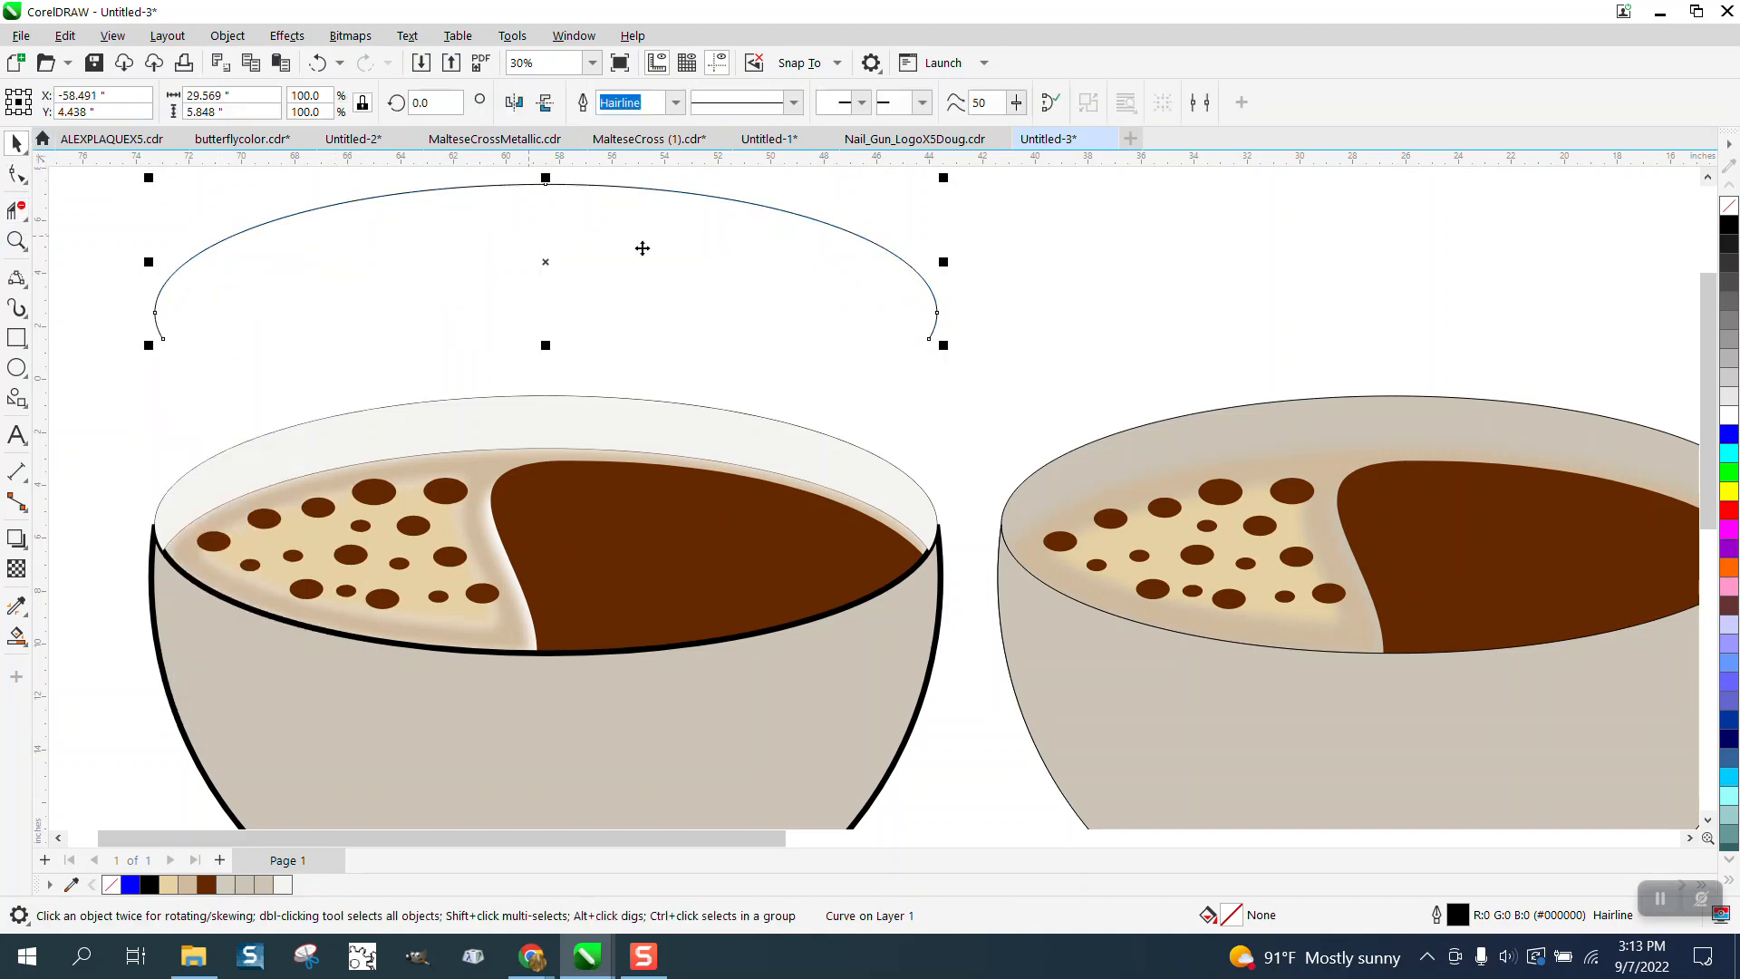
key(Down)
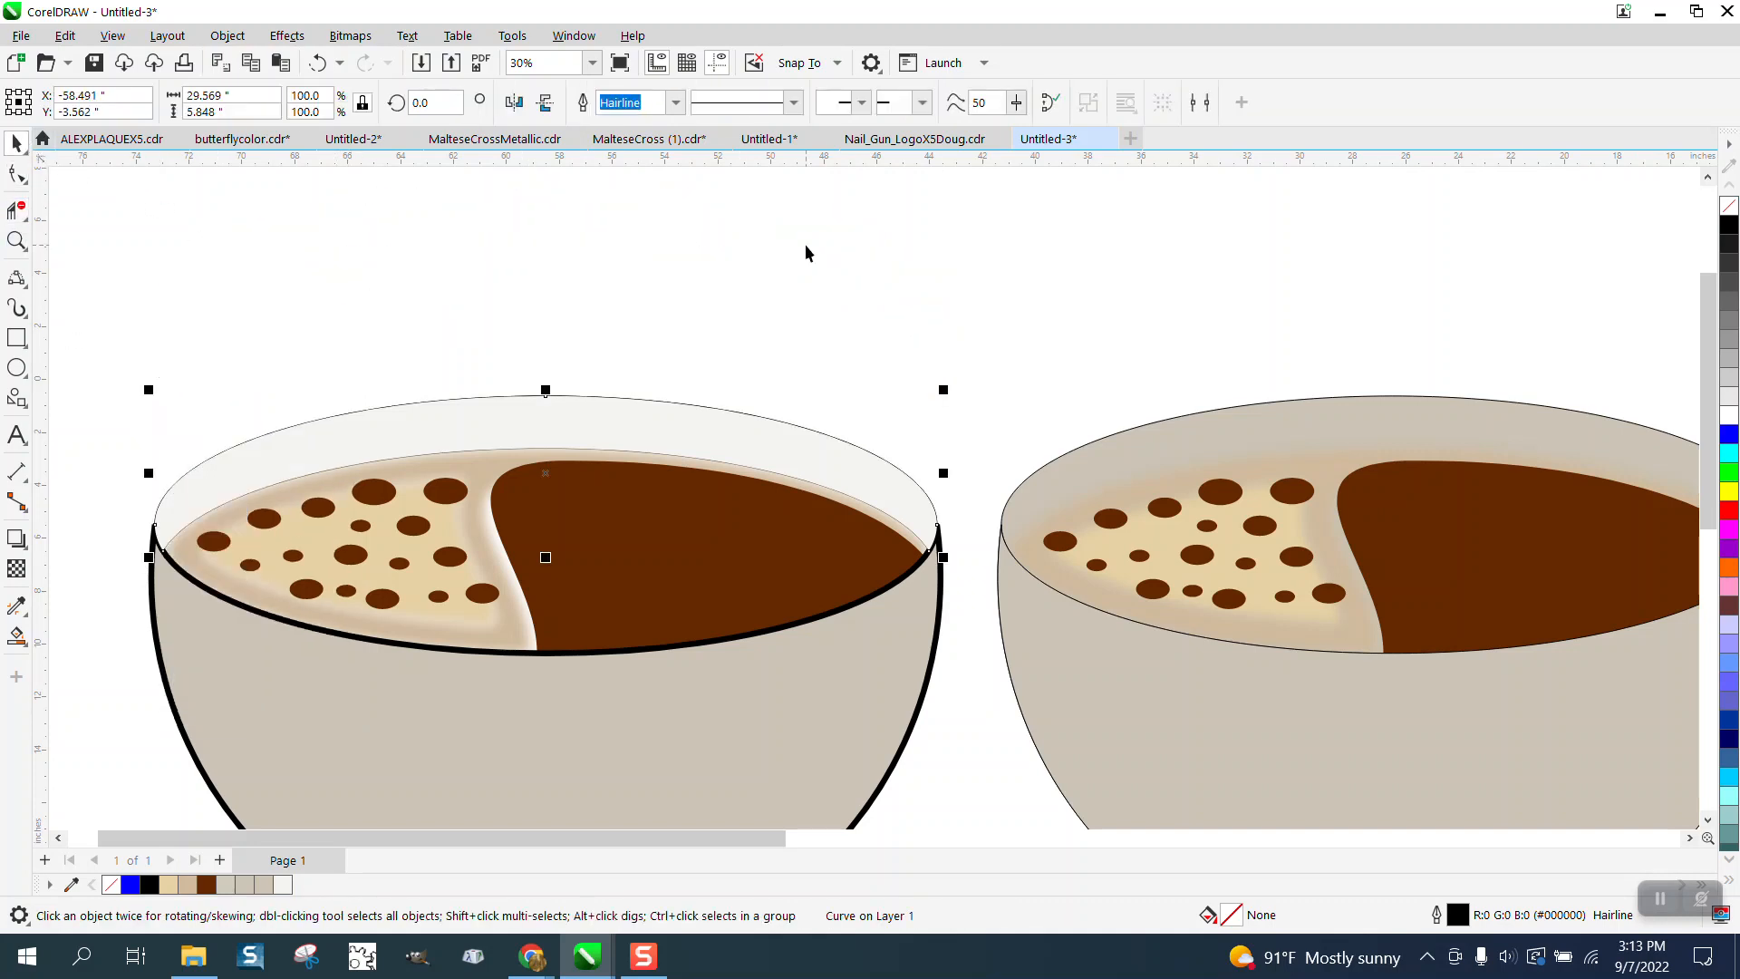
- Set the rim arc's outline width to 12.0 pt
click(675, 102)
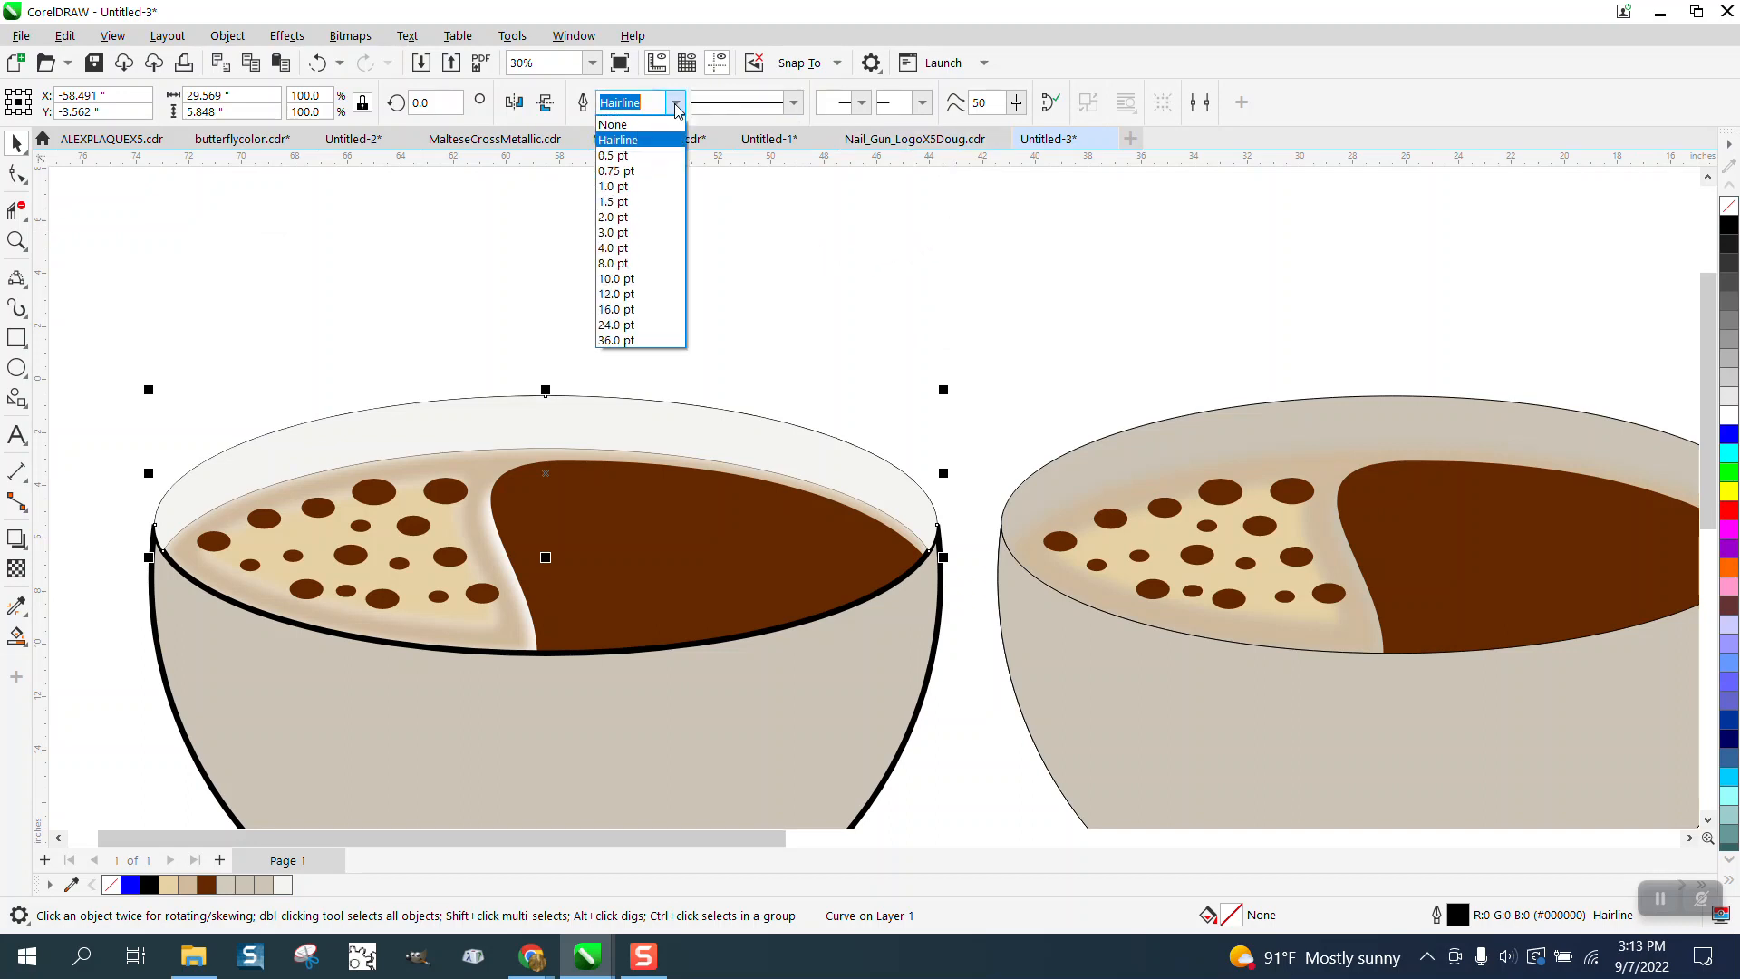
click(622, 239)
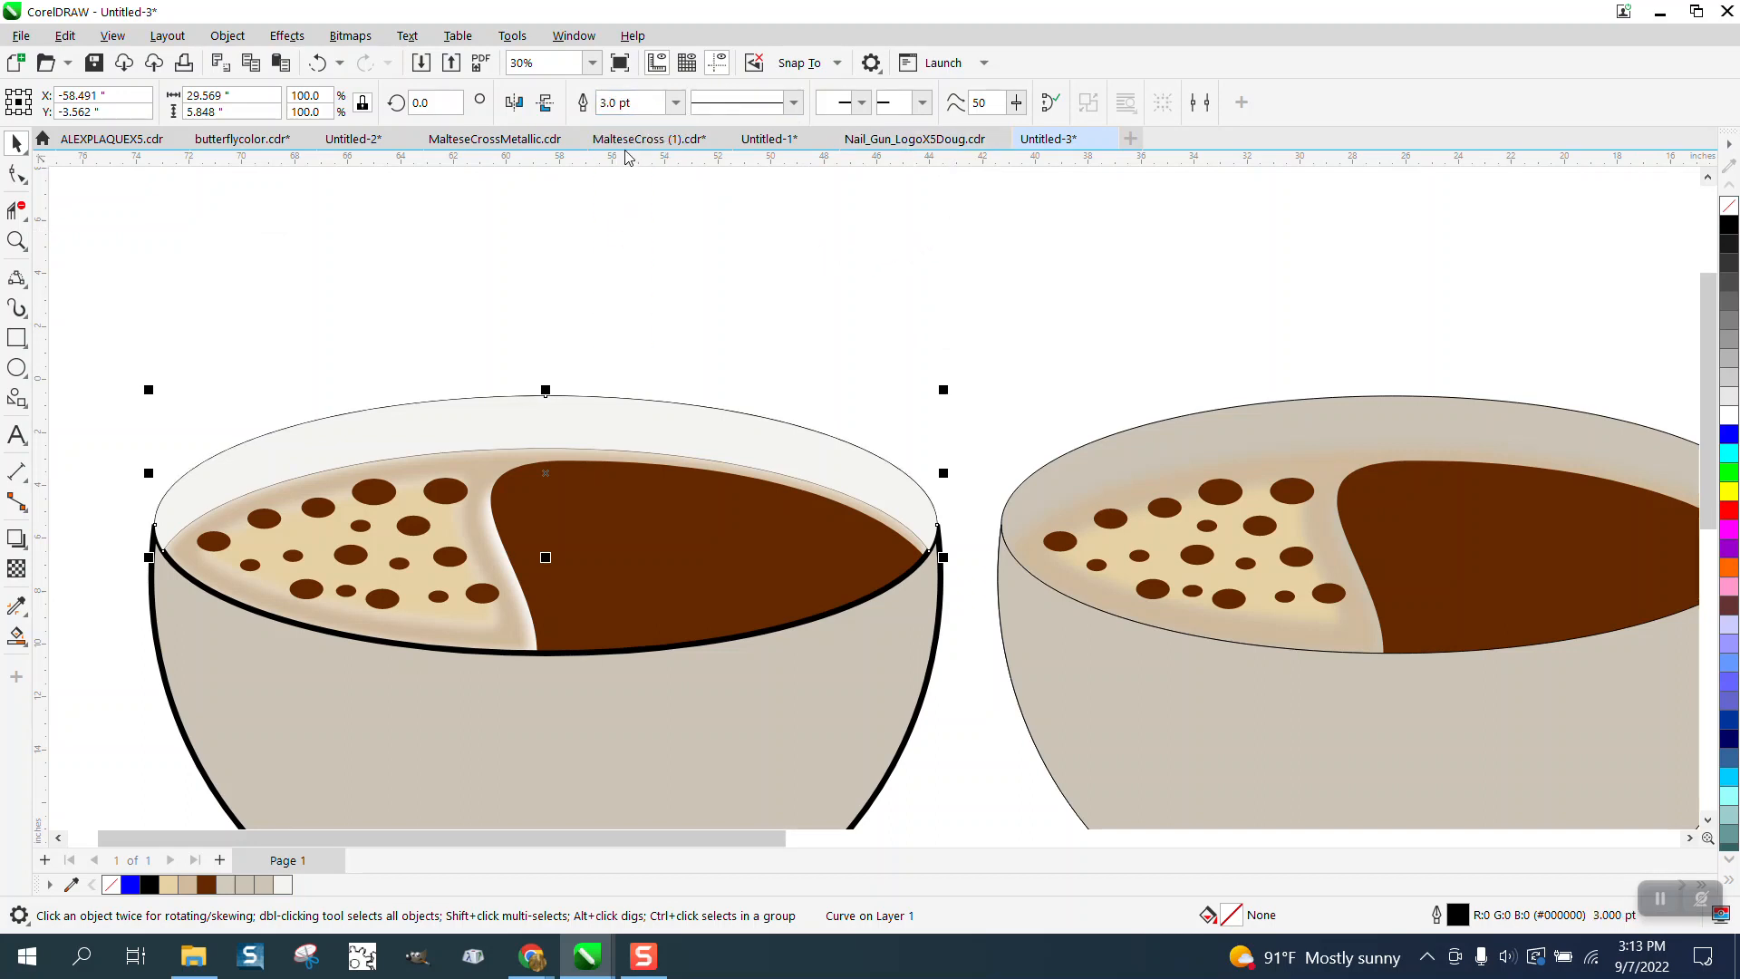
click(675, 102)
click(634, 295)
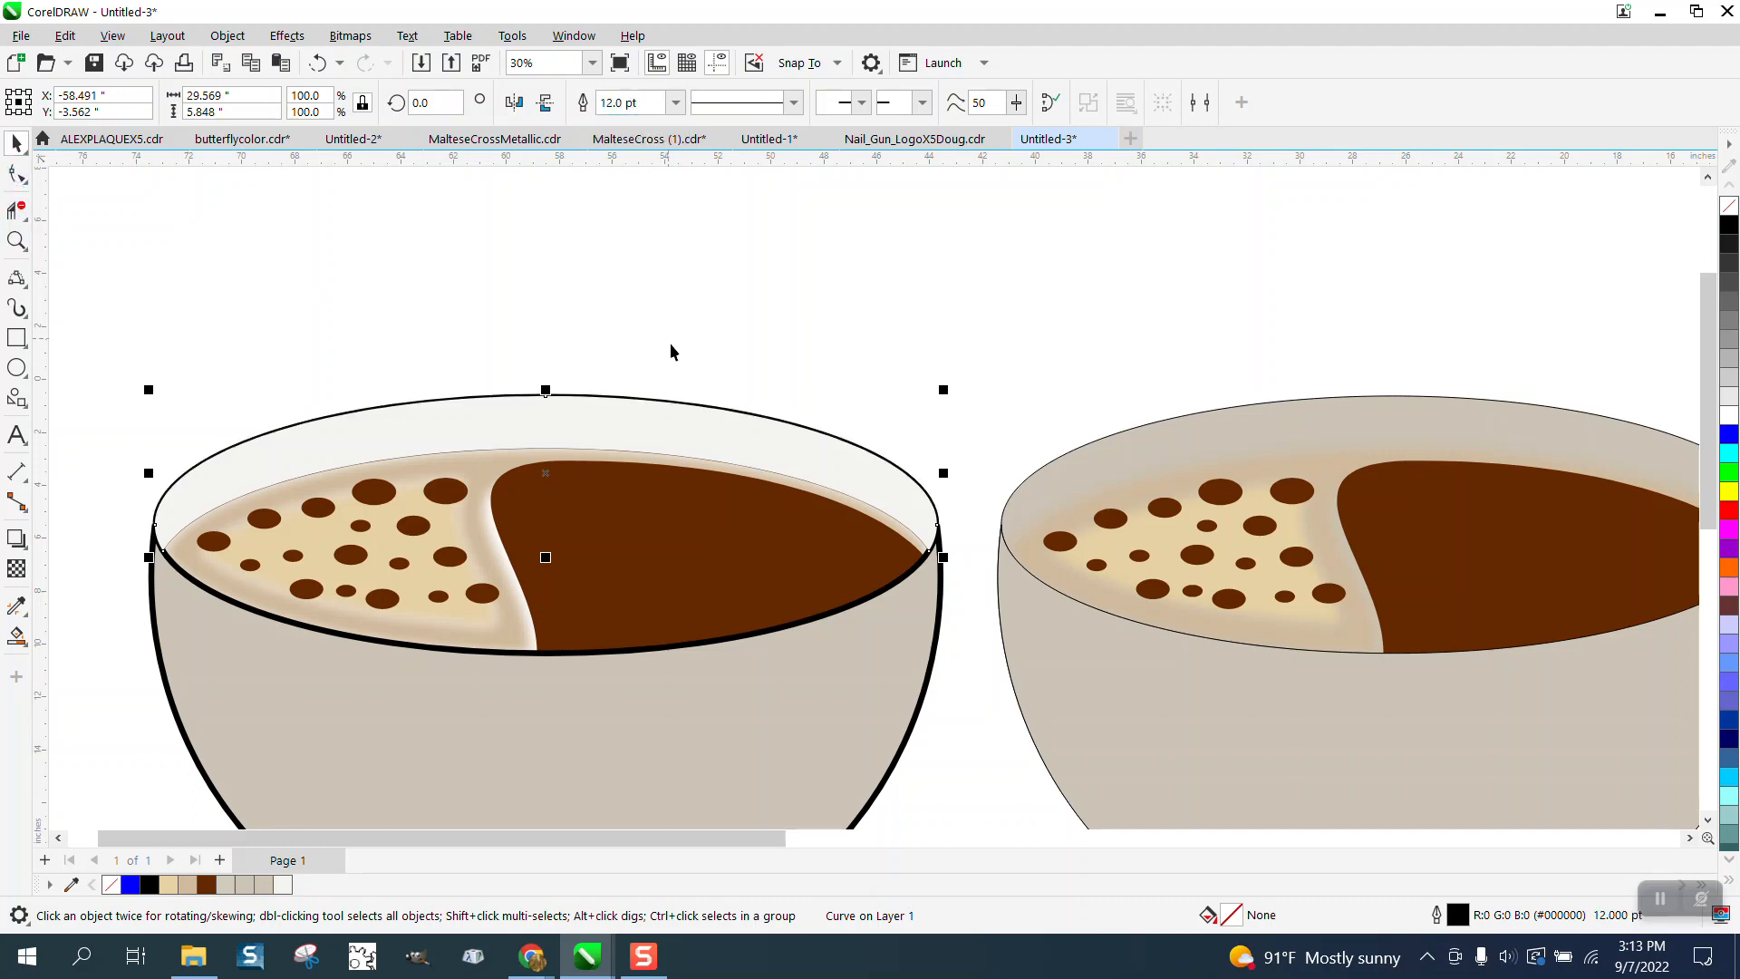
- Zoom in to examine where the coffee surface meets the thick rim, then select the dark coffee shape
click(589, 325)
scroll(550, 310, down, 2)
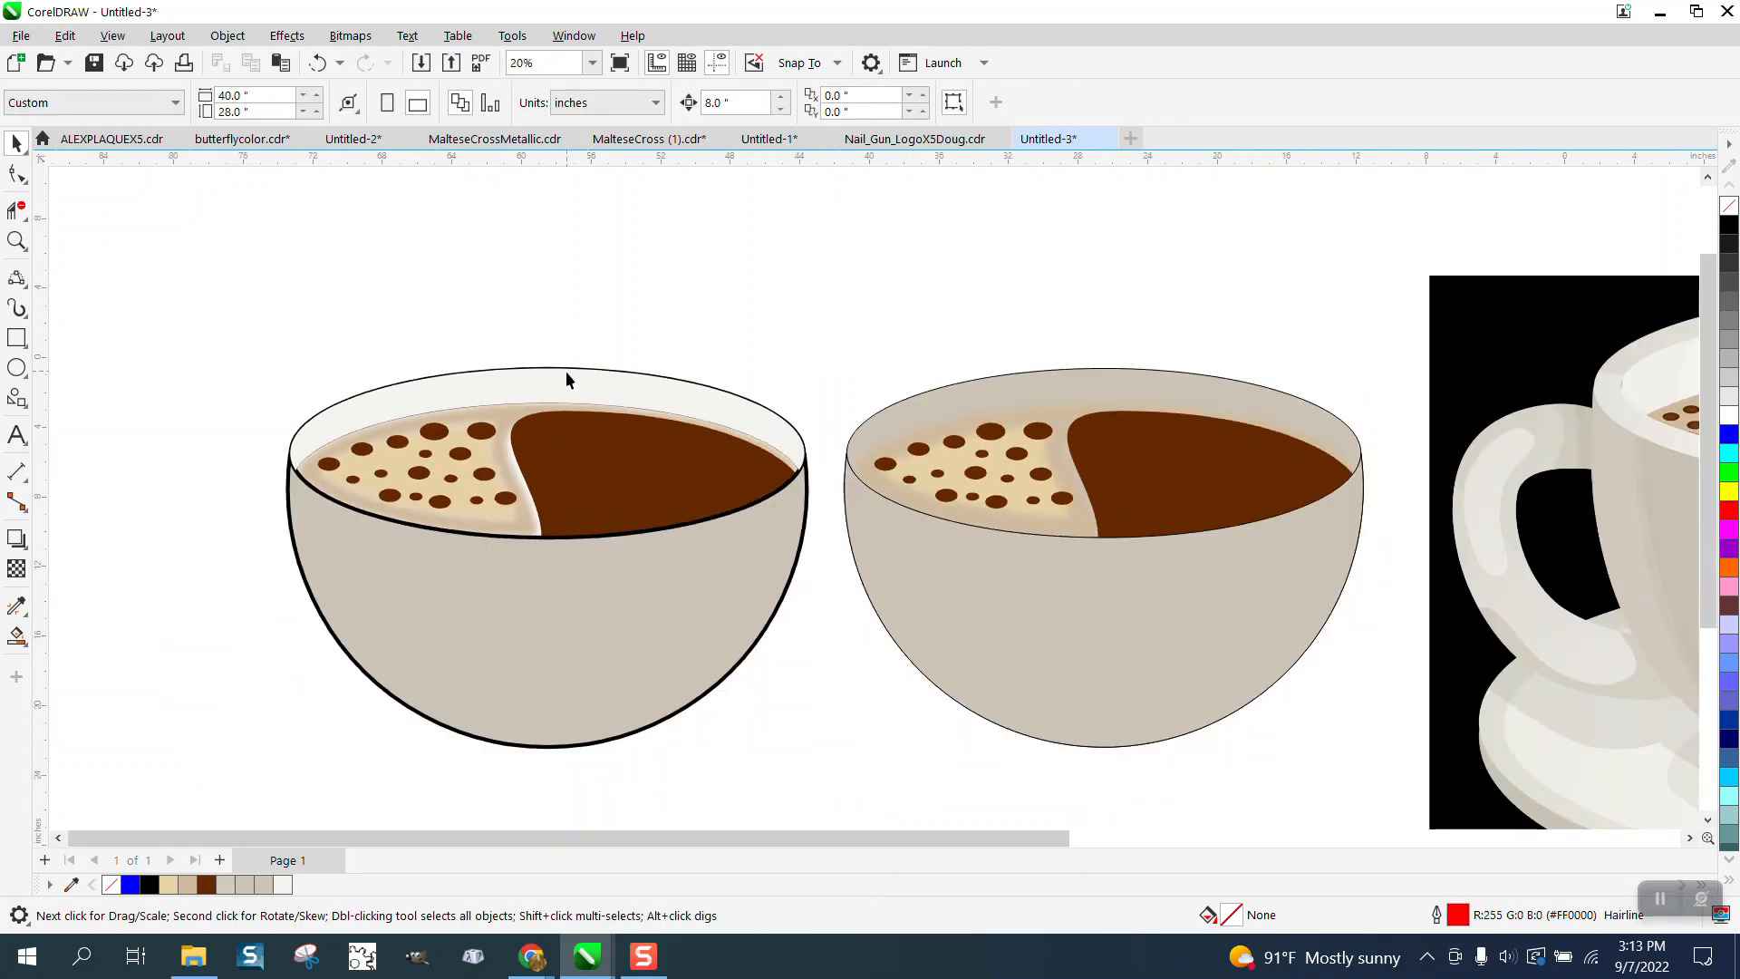
click(16, 240)
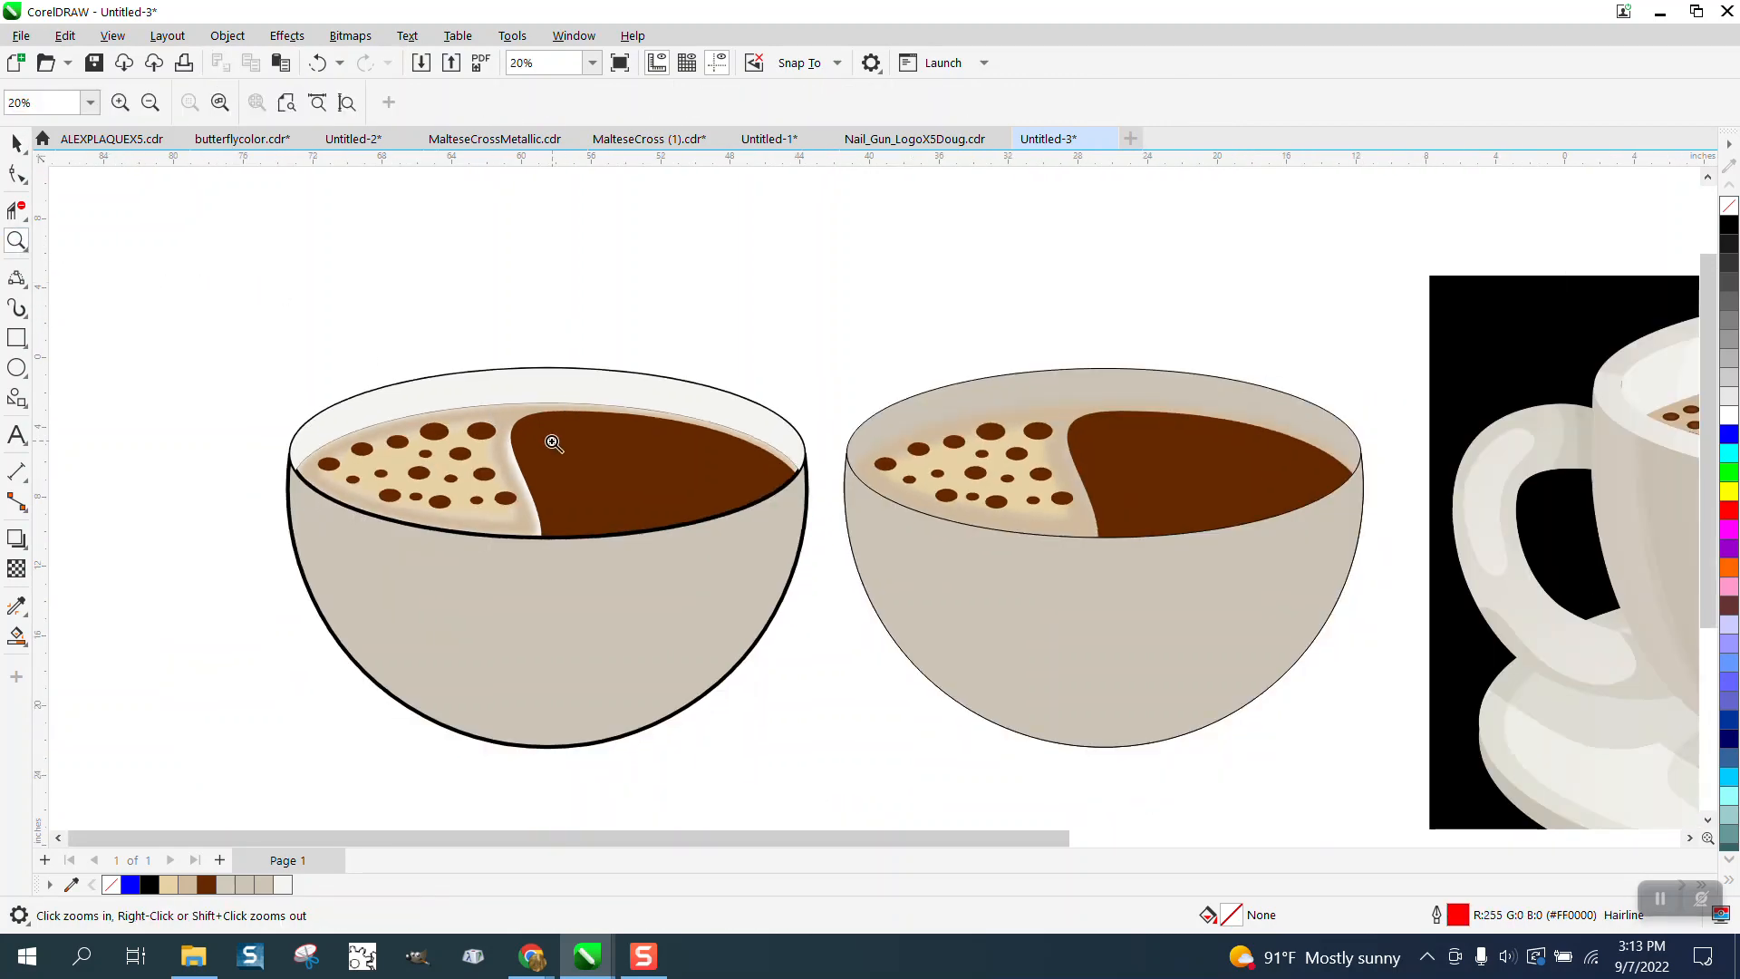
drag(553, 443, 706, 567)
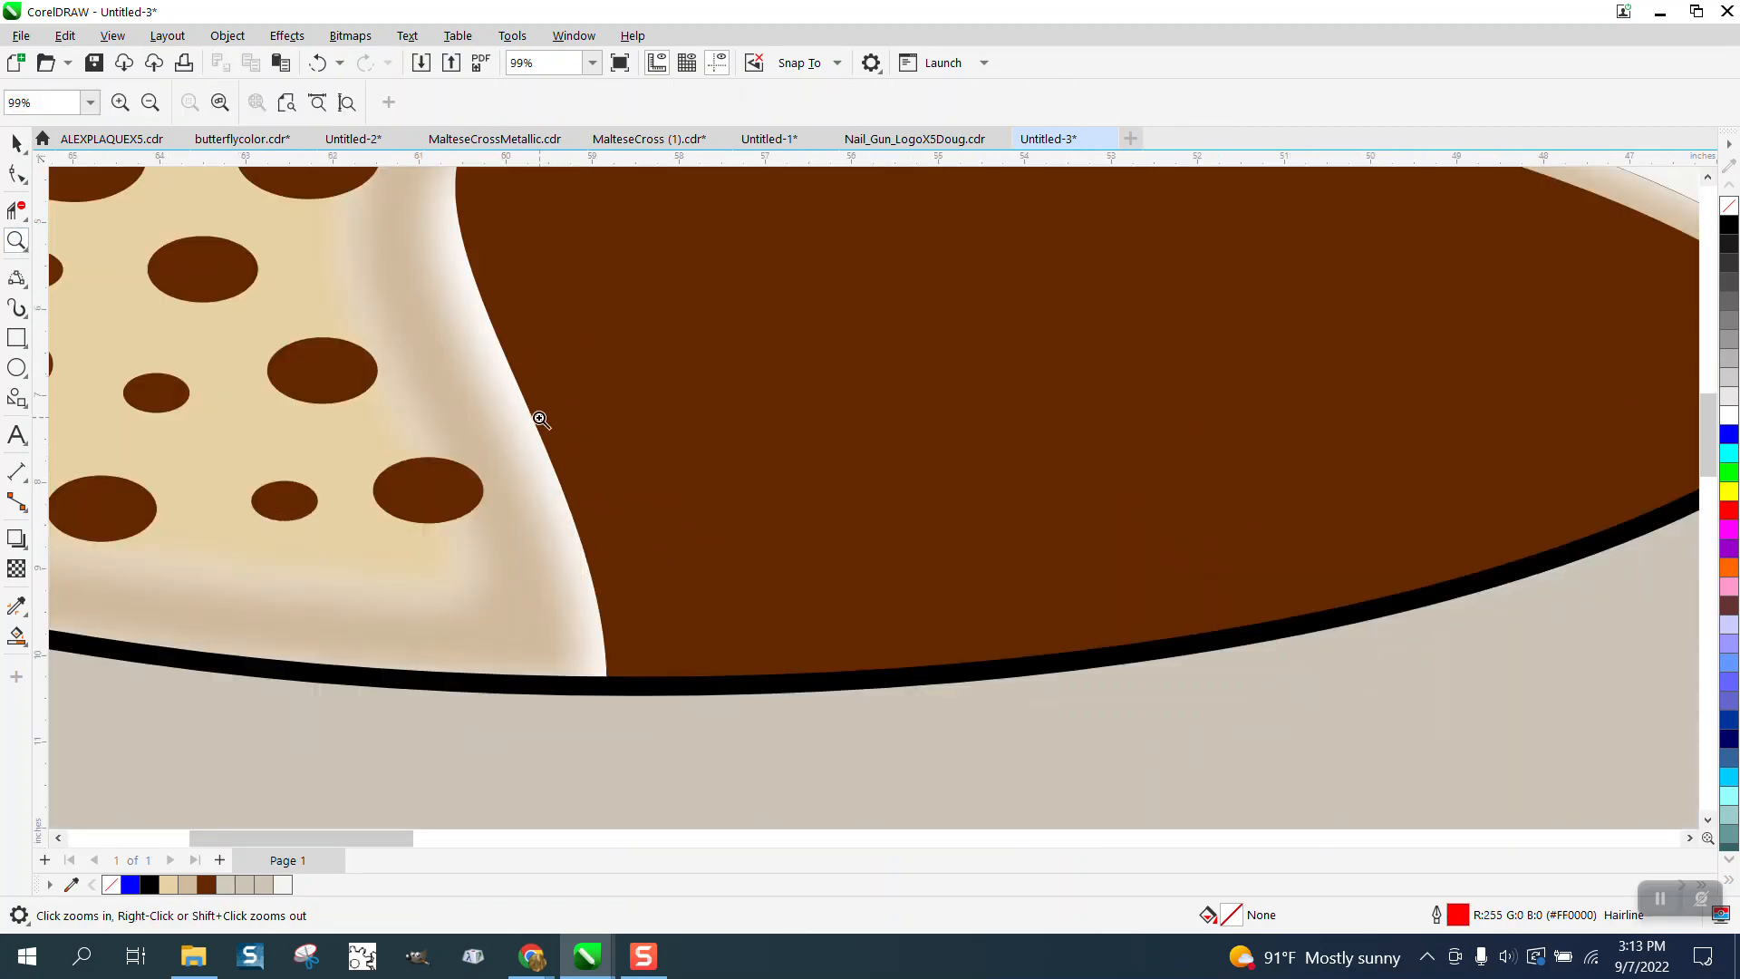
click(16, 143)
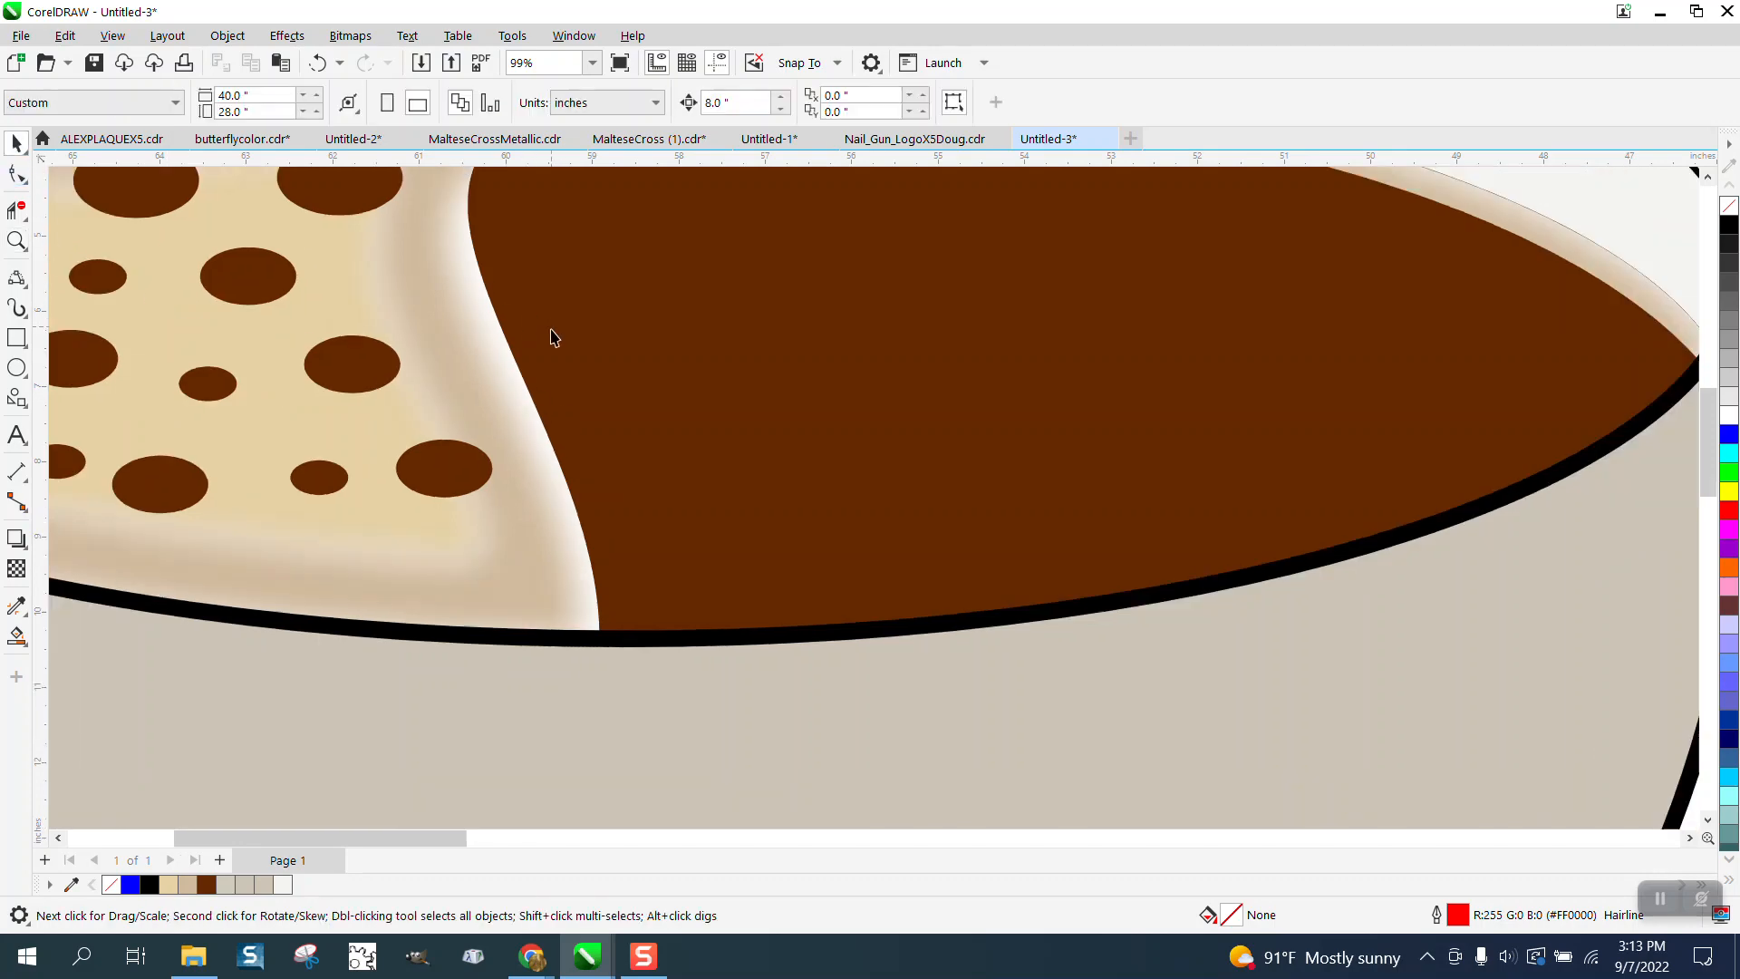
scroll(555, 338, down, 3)
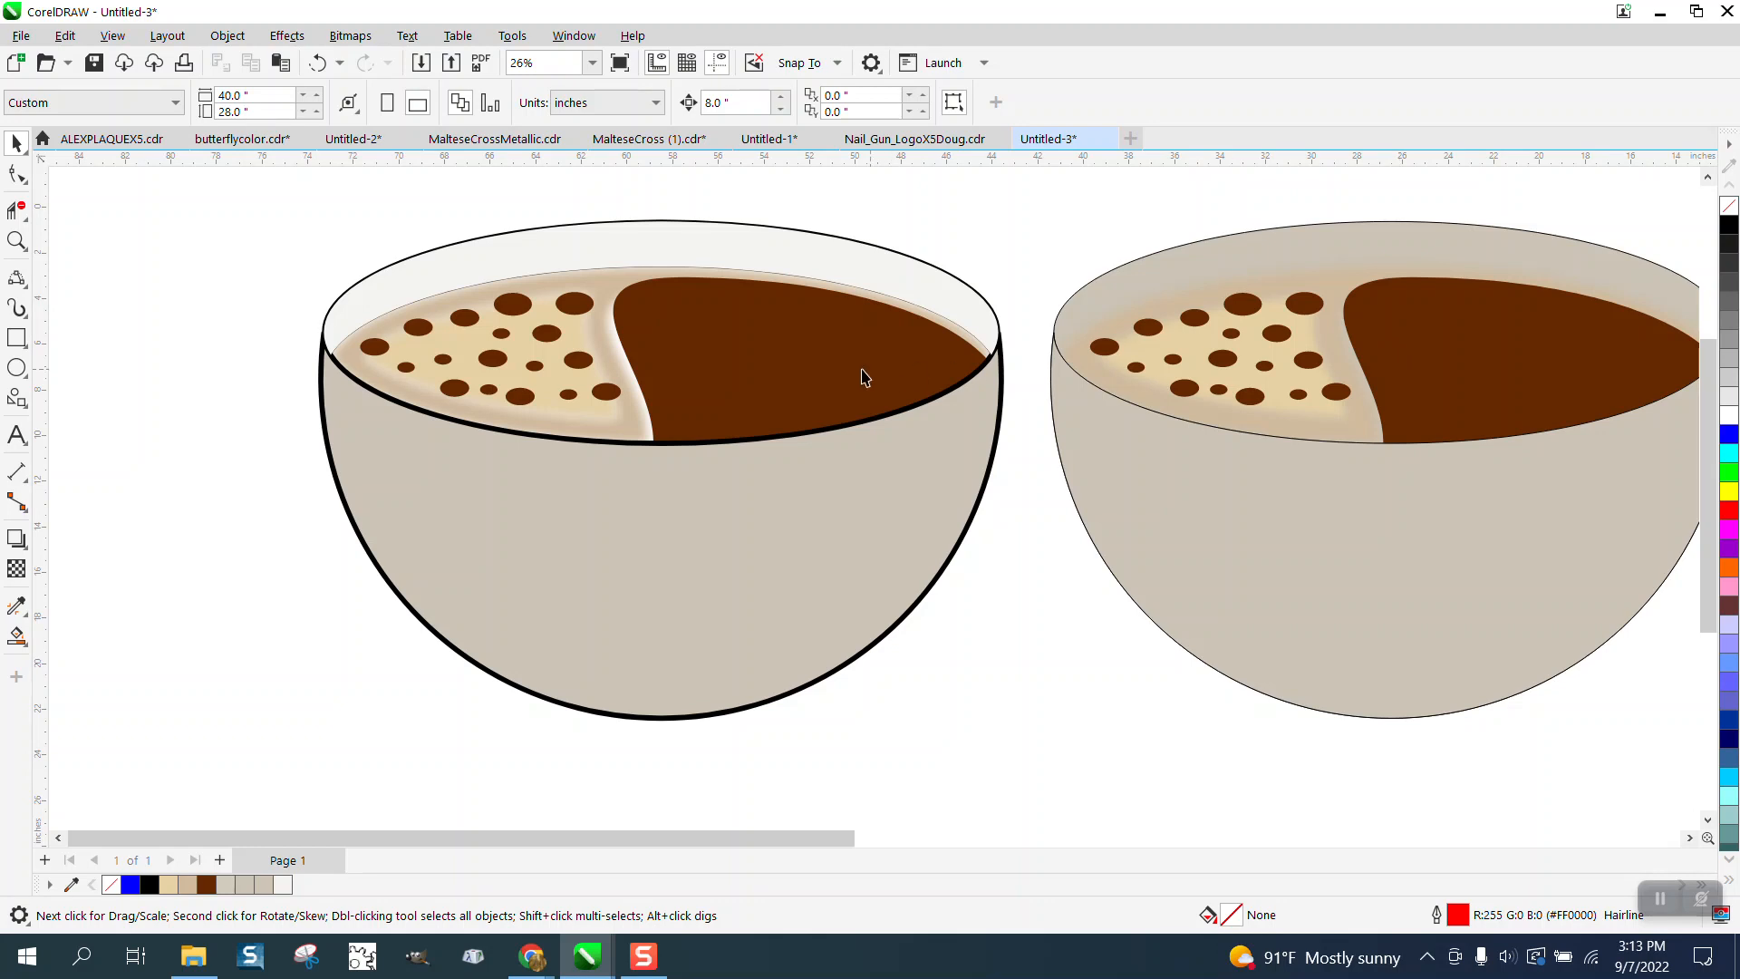
click(780, 368)
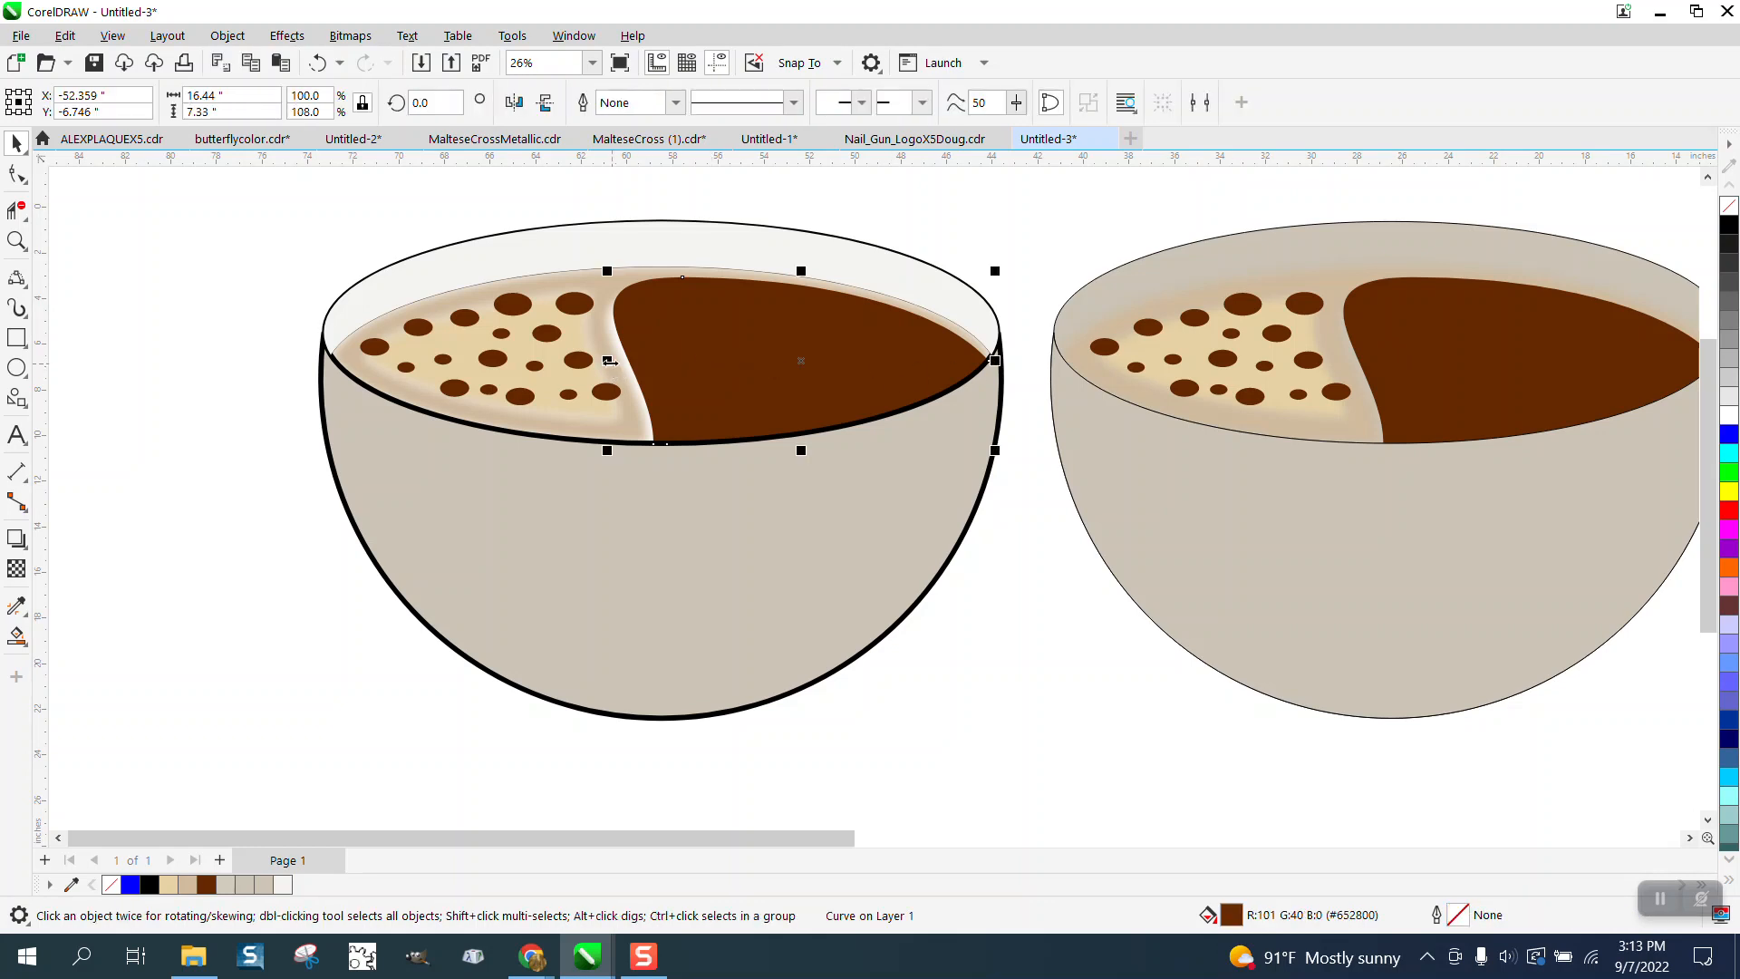
- Widen the dark coffee shape leftward to about 17.2 inches so it meets the light coffee area
drag(609, 361, 592, 360)
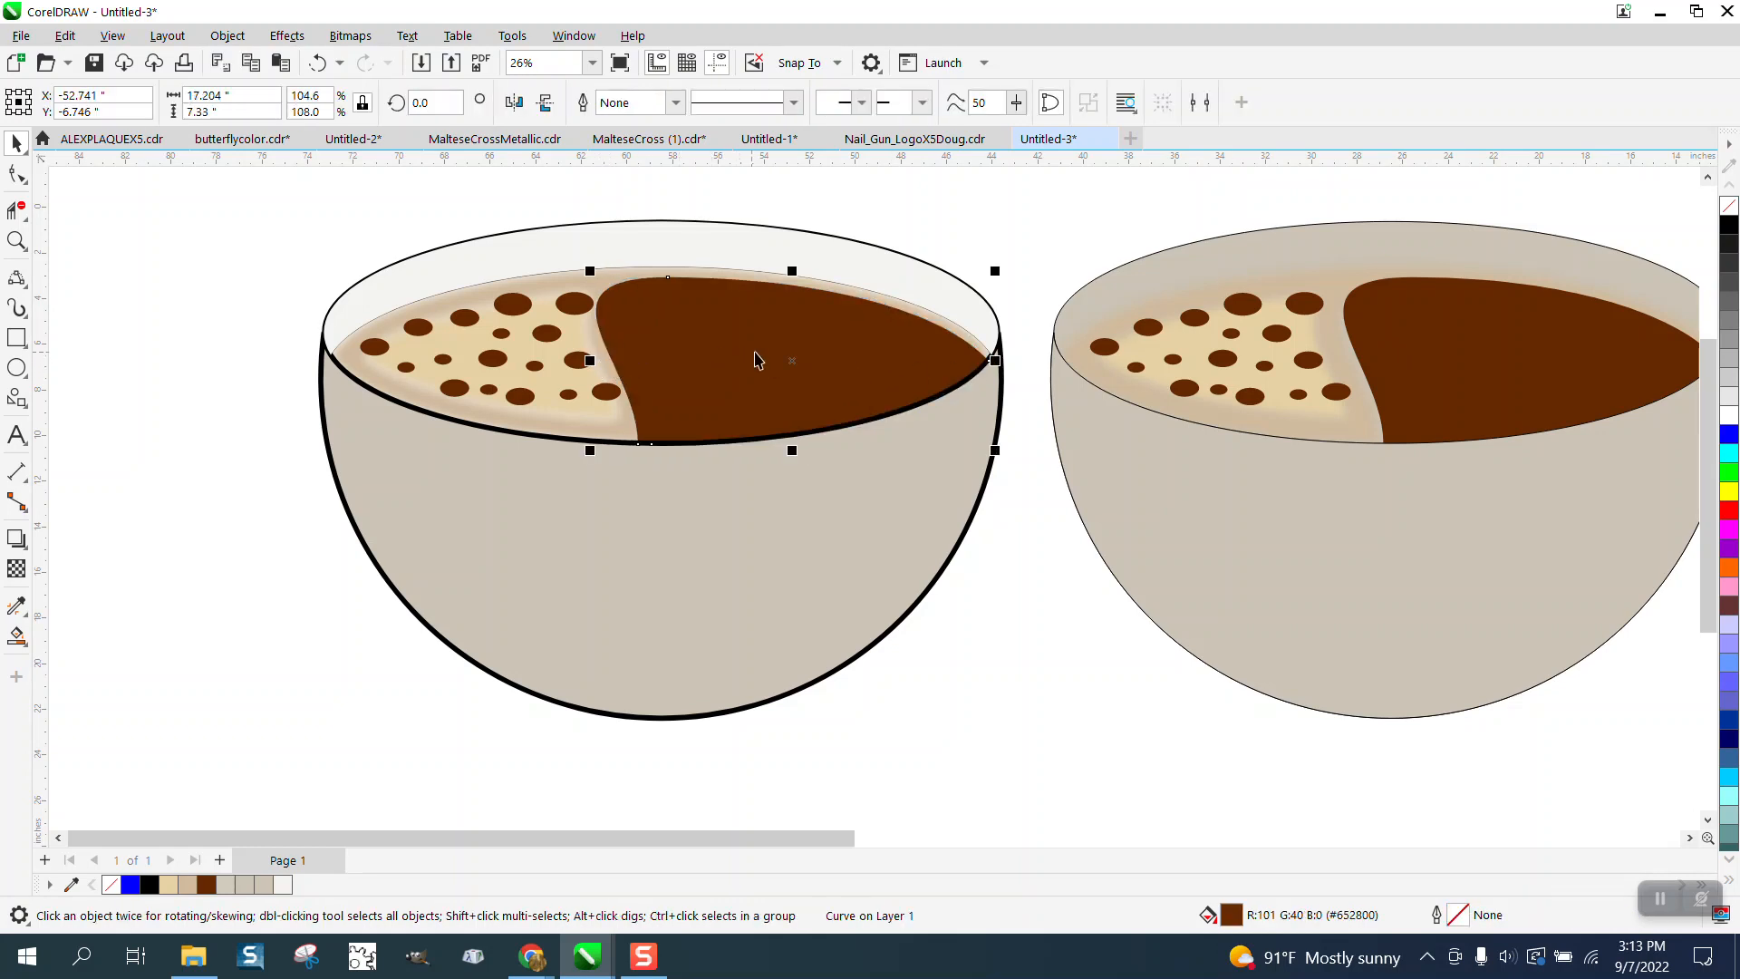
click(1013, 242)
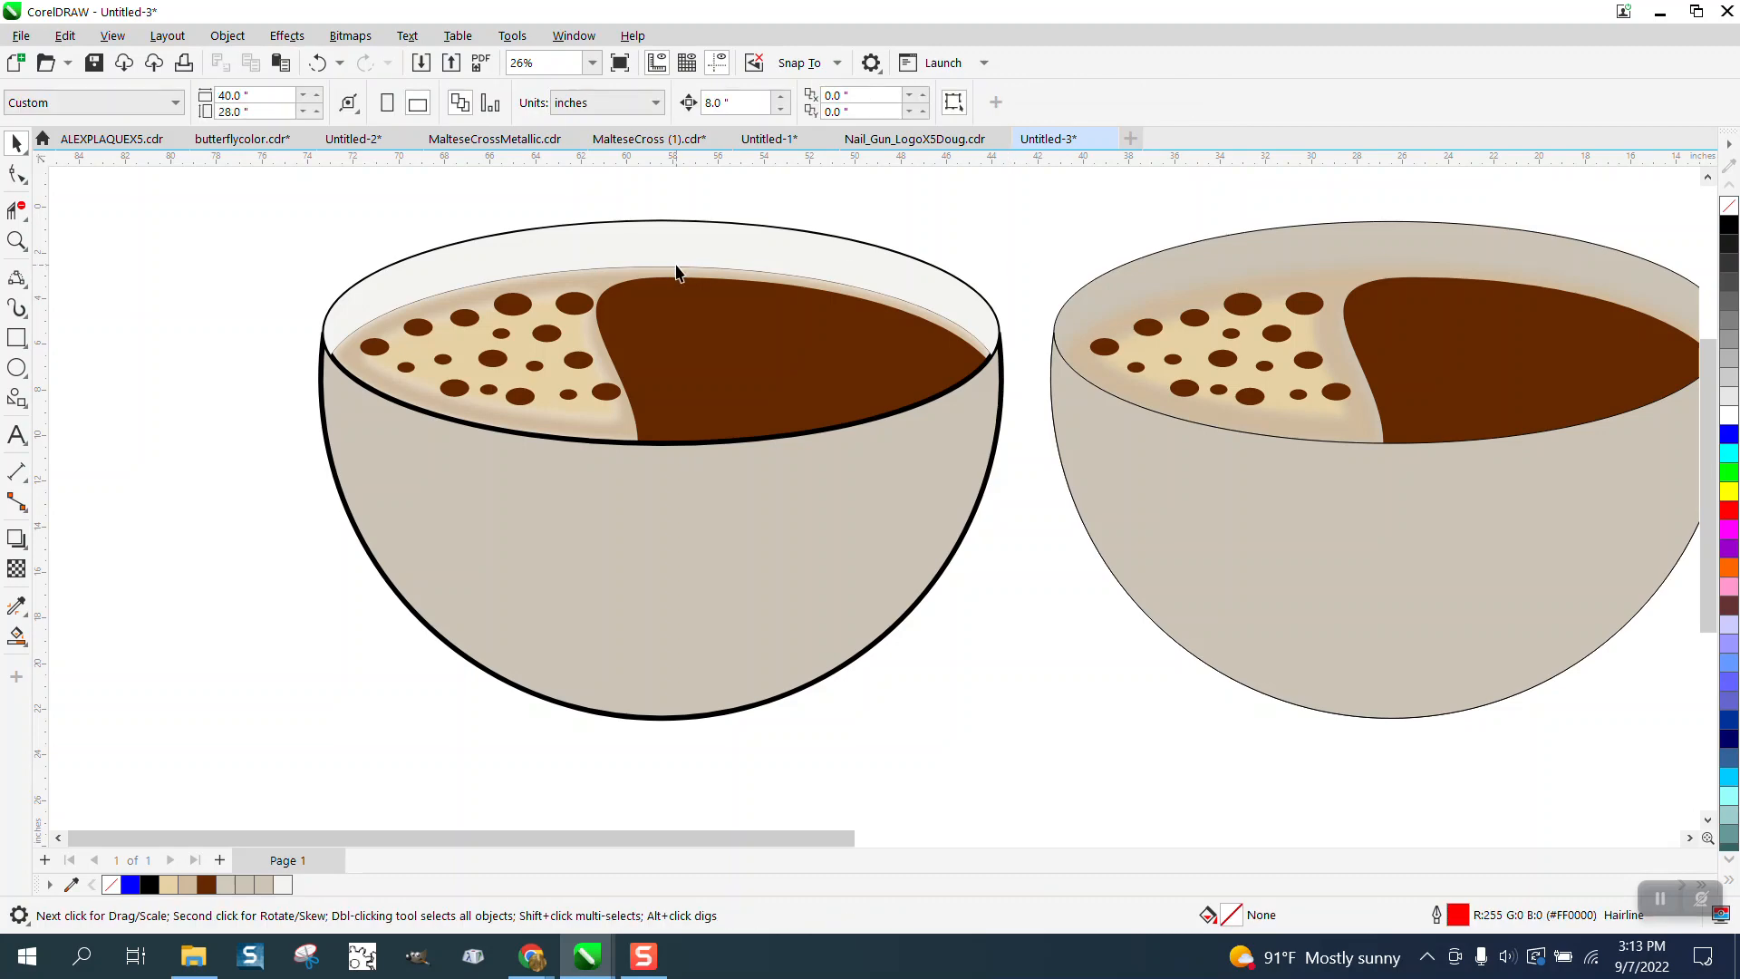
- Zoom out and frame both bowls side by side to compare the outlined bowl with the original
scroll(676, 272, down, 2)
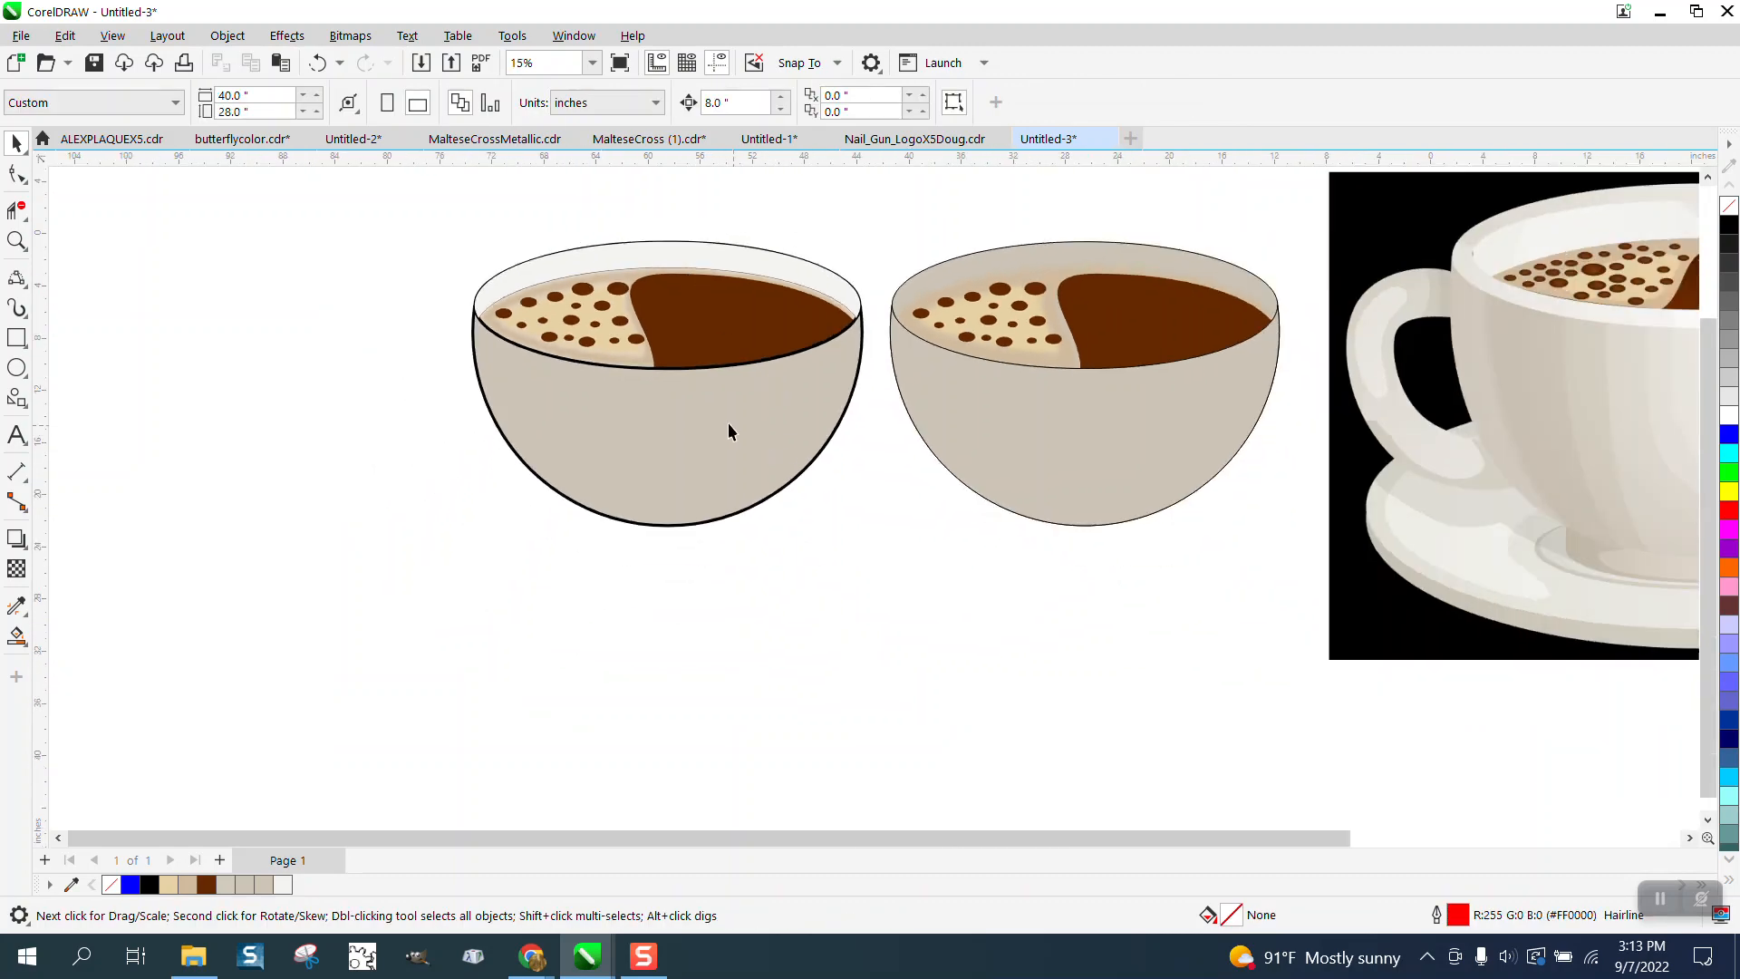
click(15, 241)
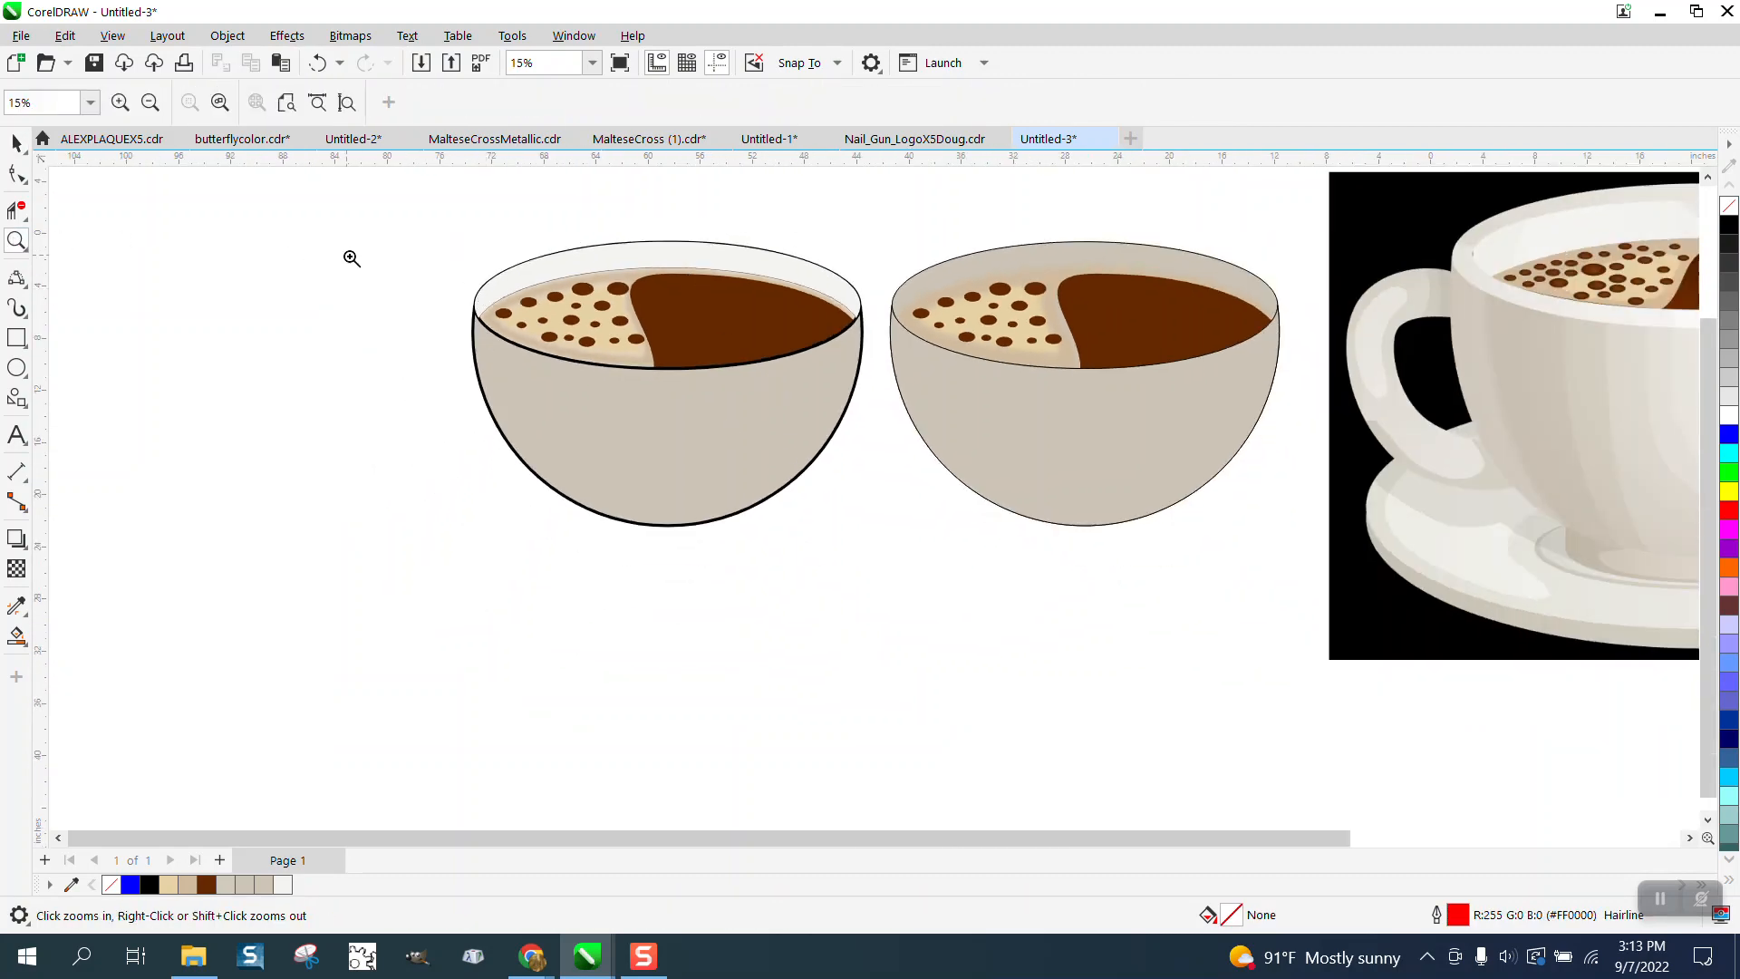
double_click(20, 241)
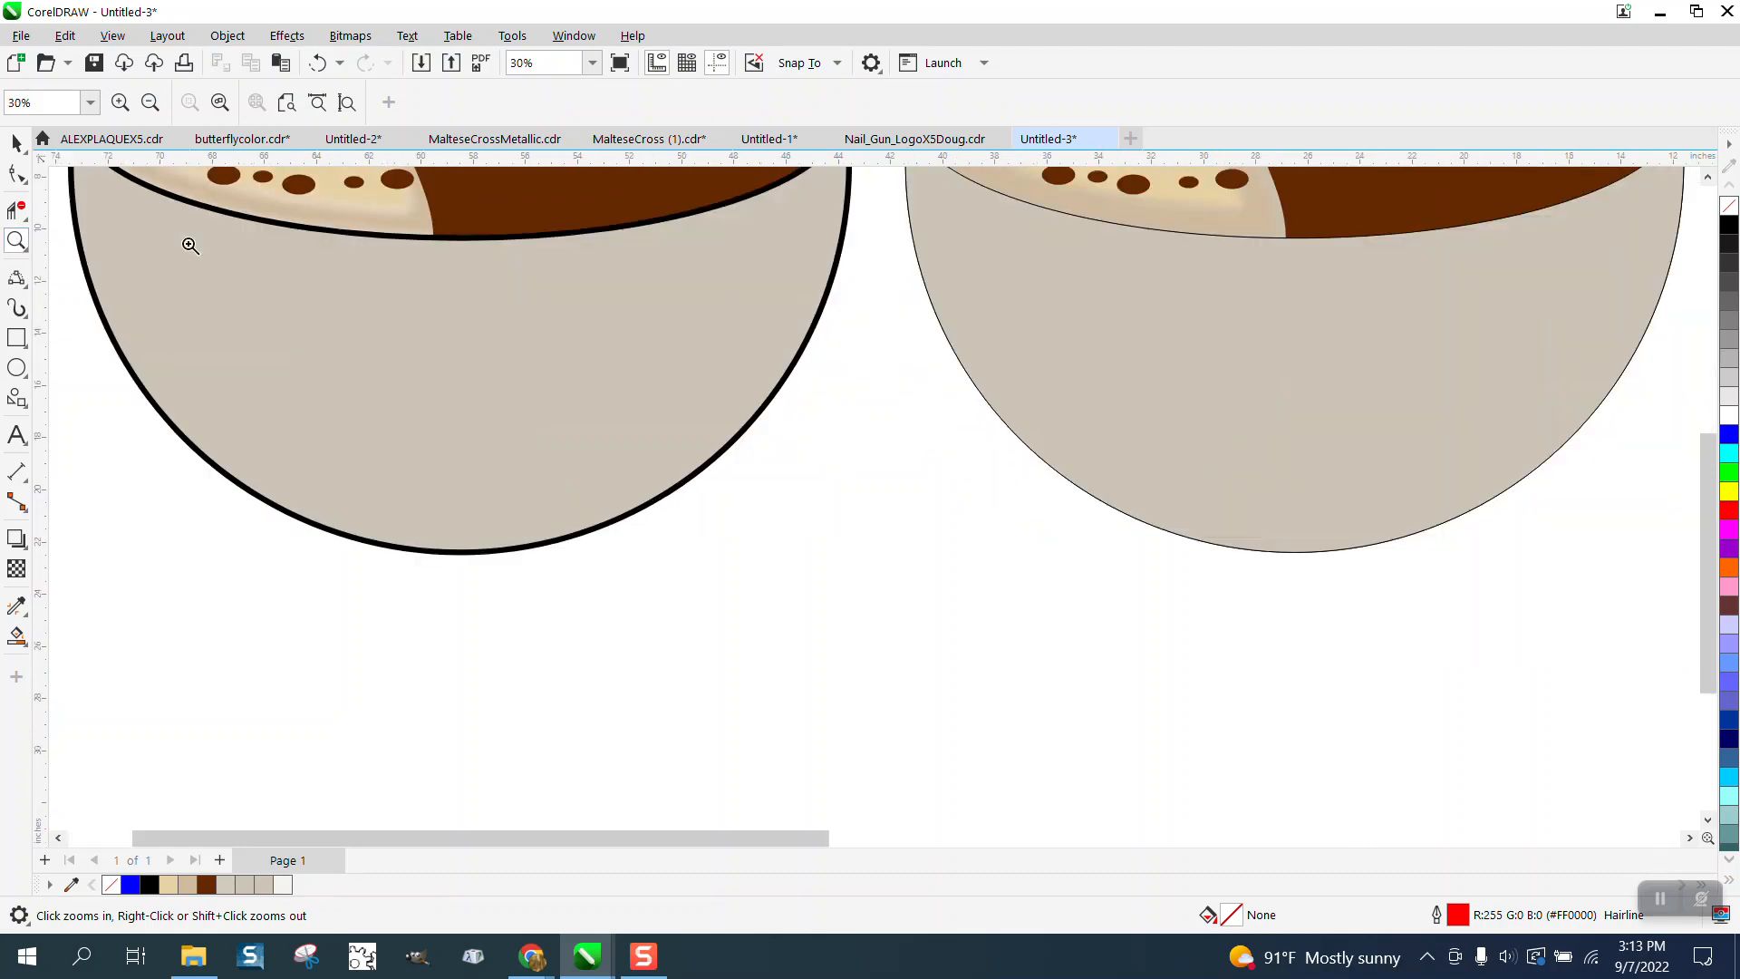
scroll(739, 334, down, 1)
scroll(782, 340, down, 3)
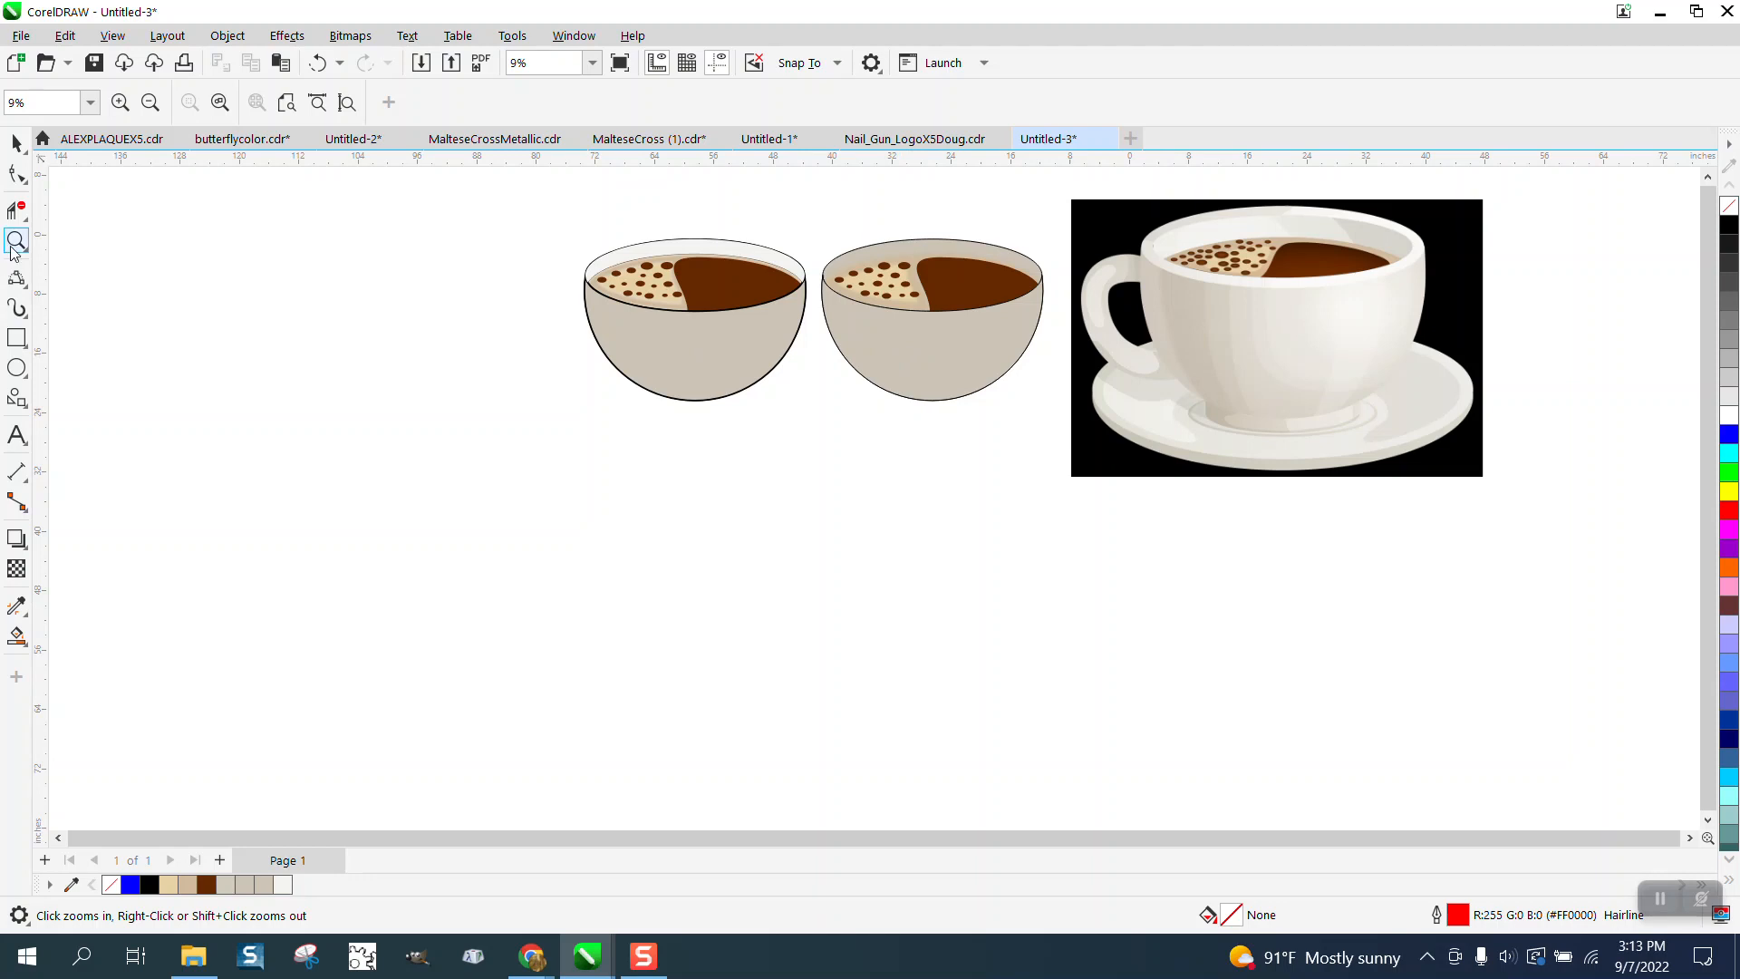
drag(530, 240, 1153, 436)
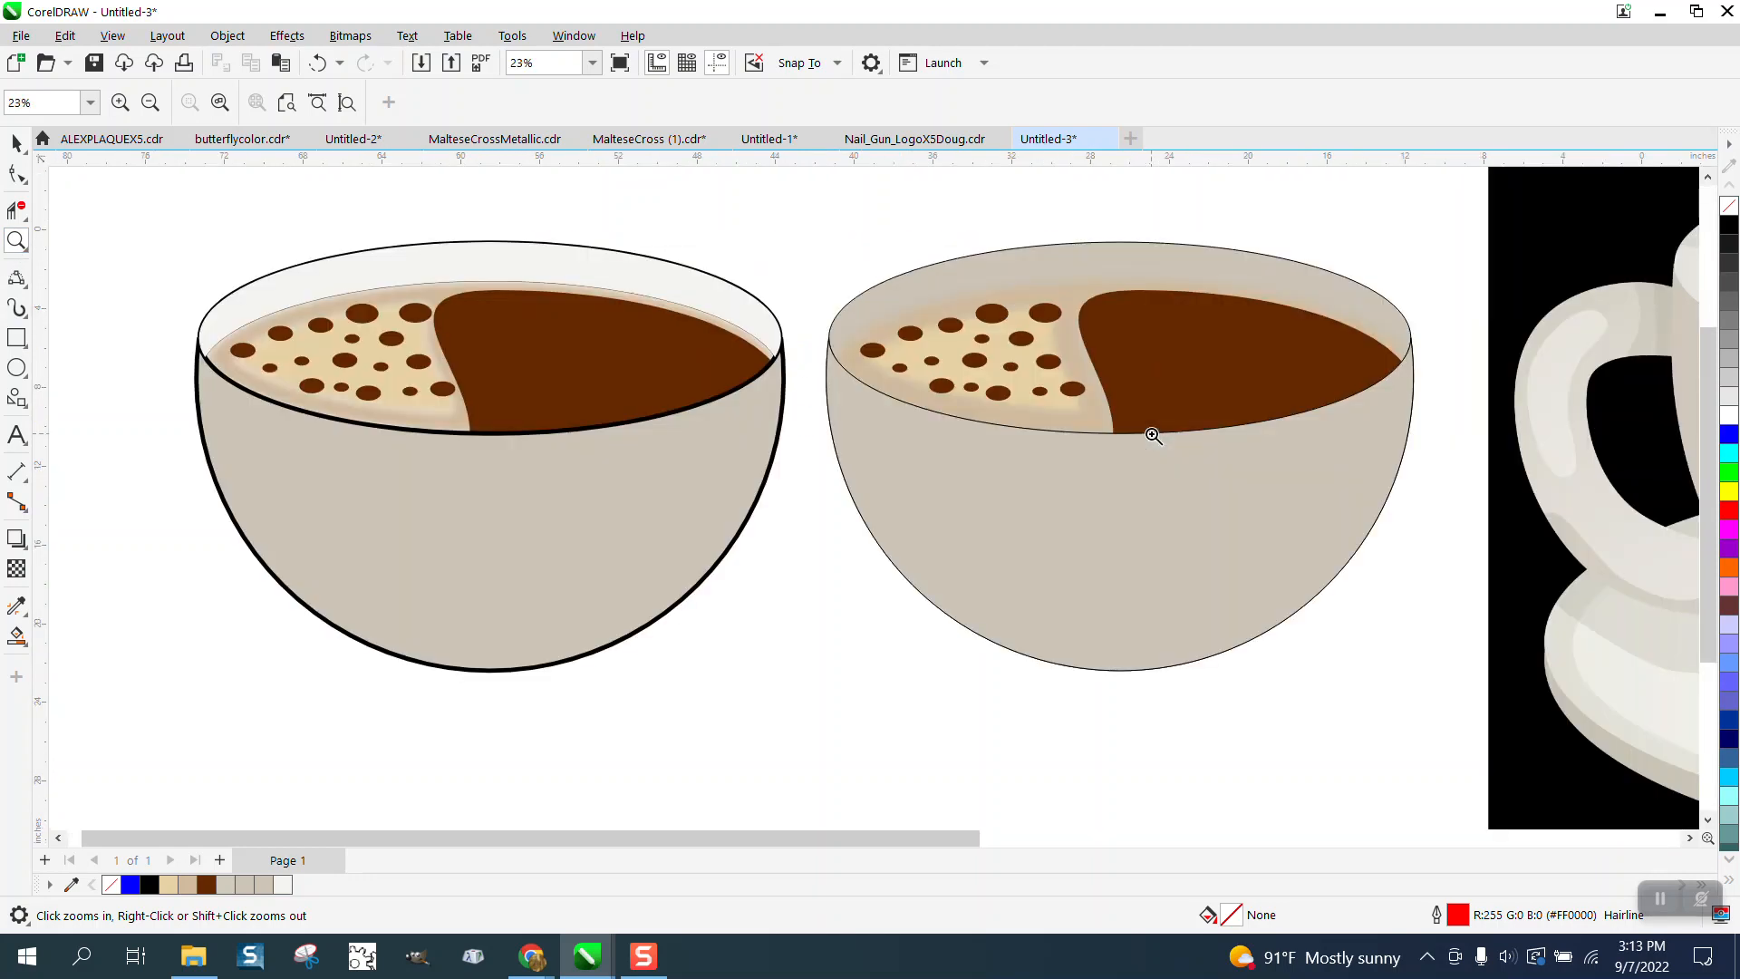